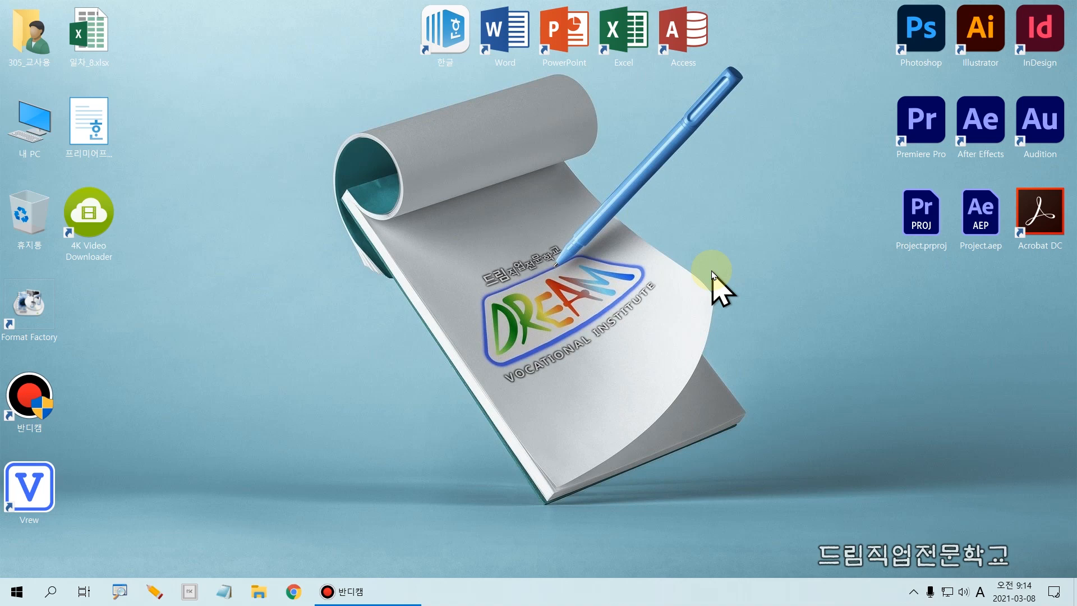
- Launch Adobe Premiere Pro 2020 and position its window to fill the desktop
left_click(918, 135)
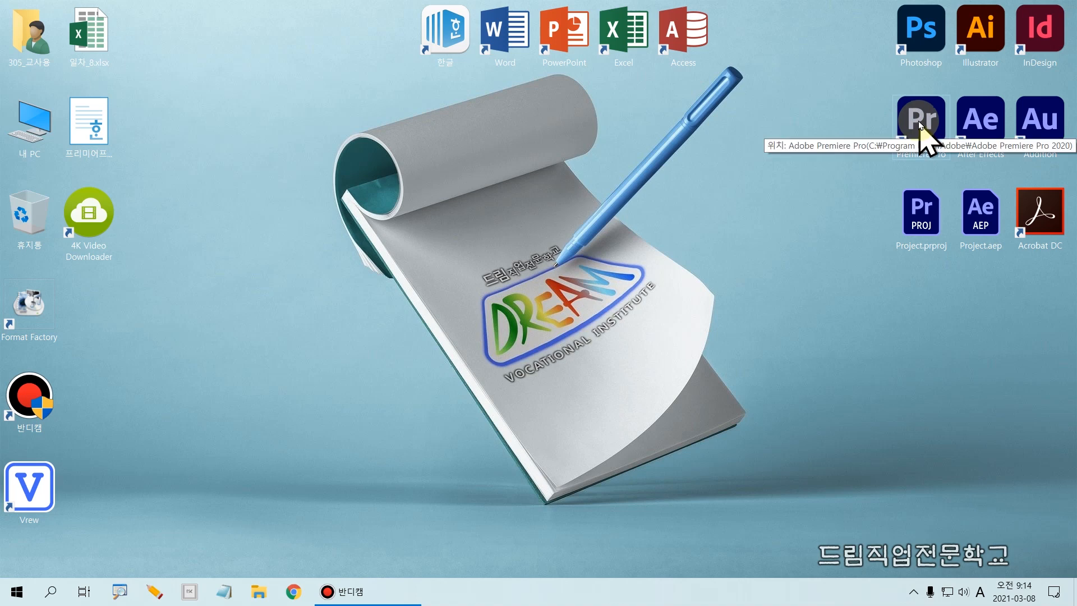
double_click(921, 125)
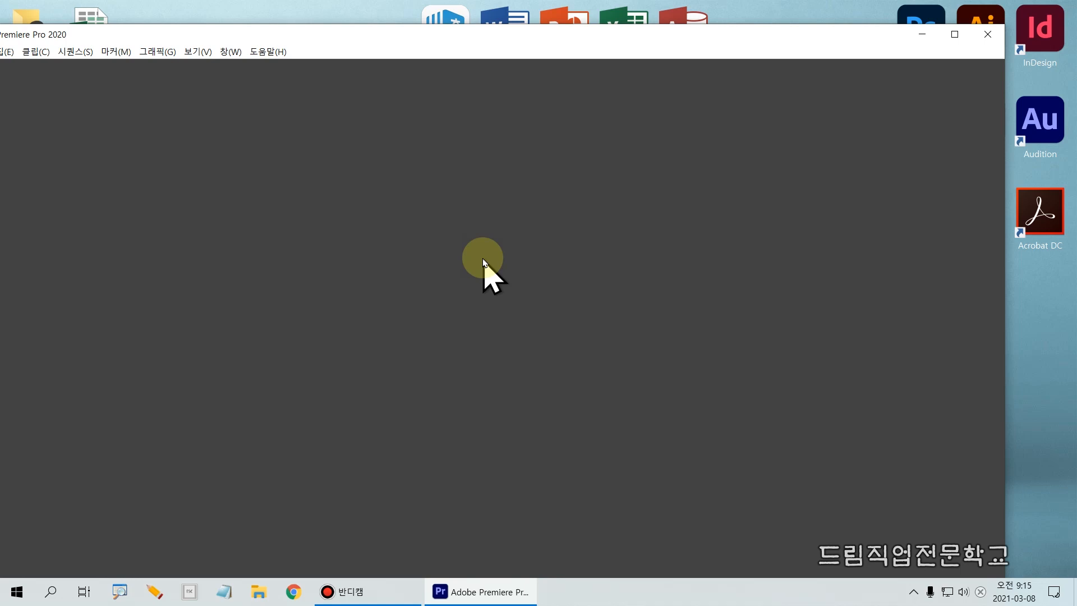
left_click_drag(469, 40, 525, 23)
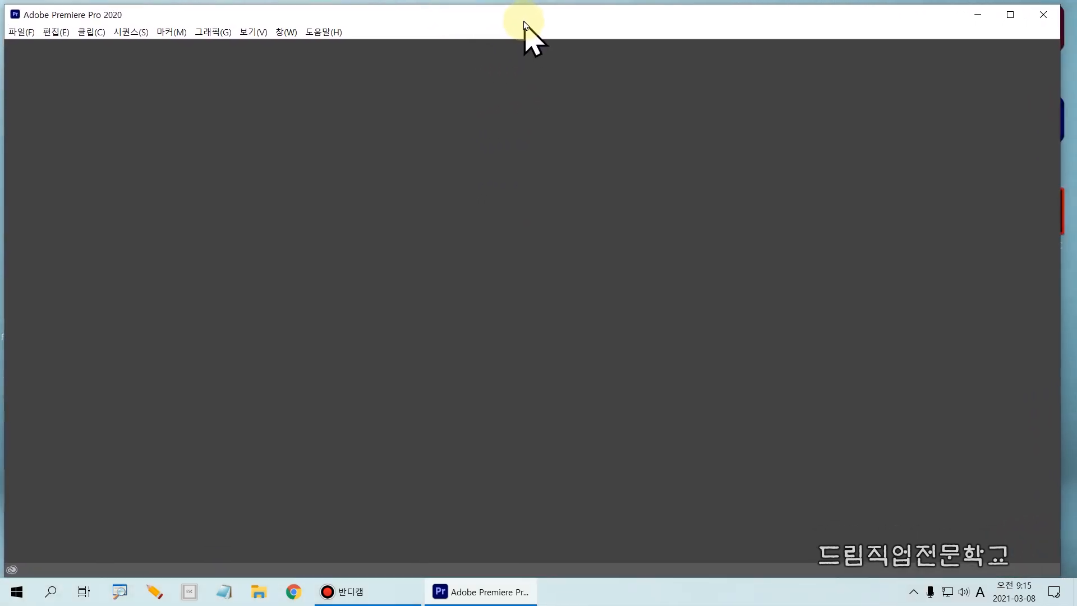
left_click(452, 592)
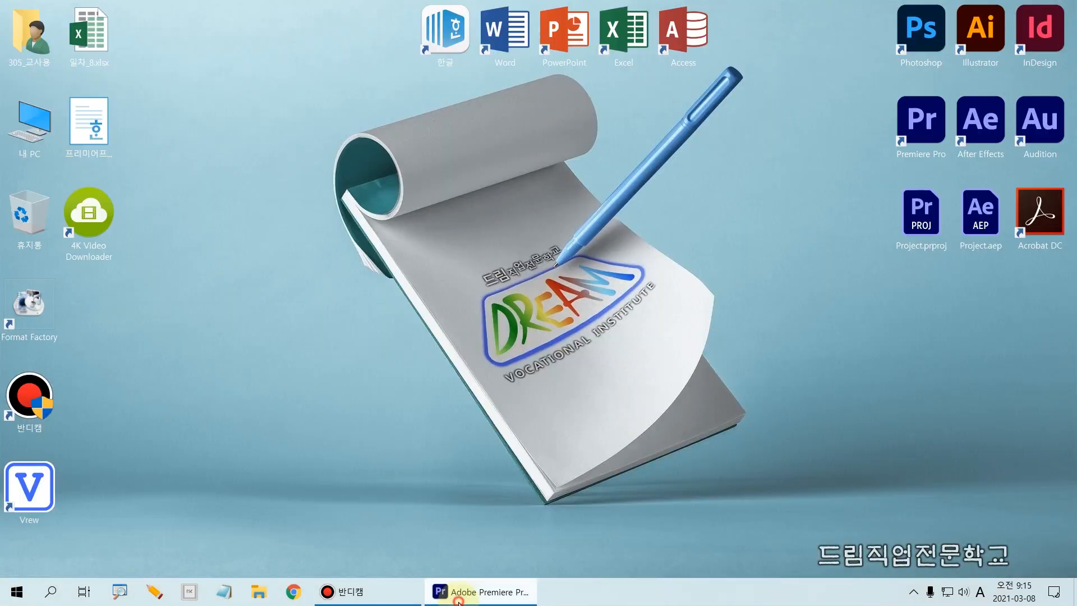
left_click(457, 592)
- Start a new project and set its location to the folder D:\모나코몬도
left_click(21, 32)
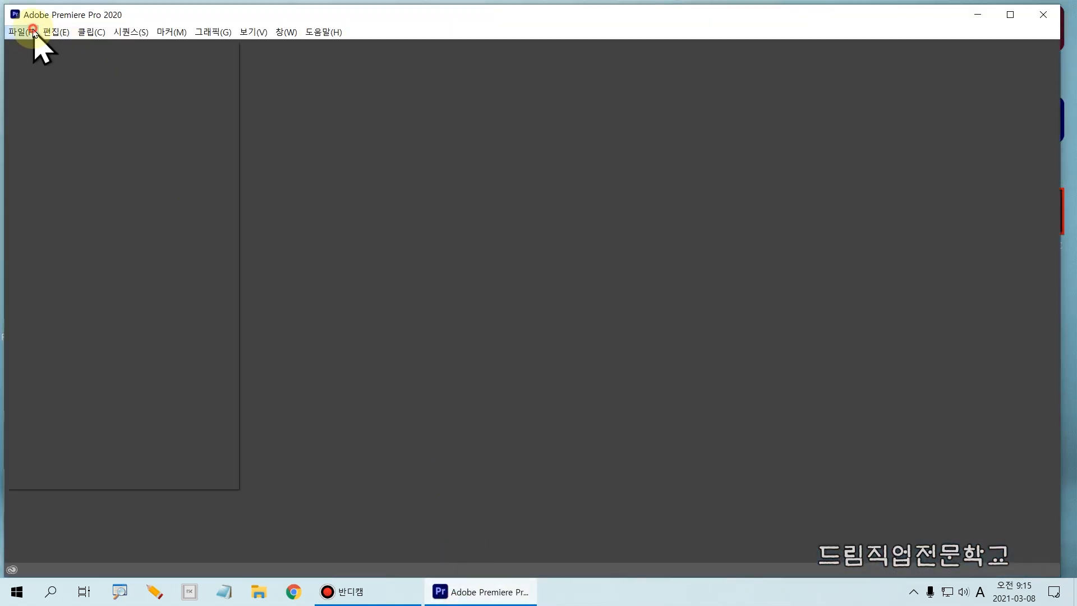
mouse_move(36, 46)
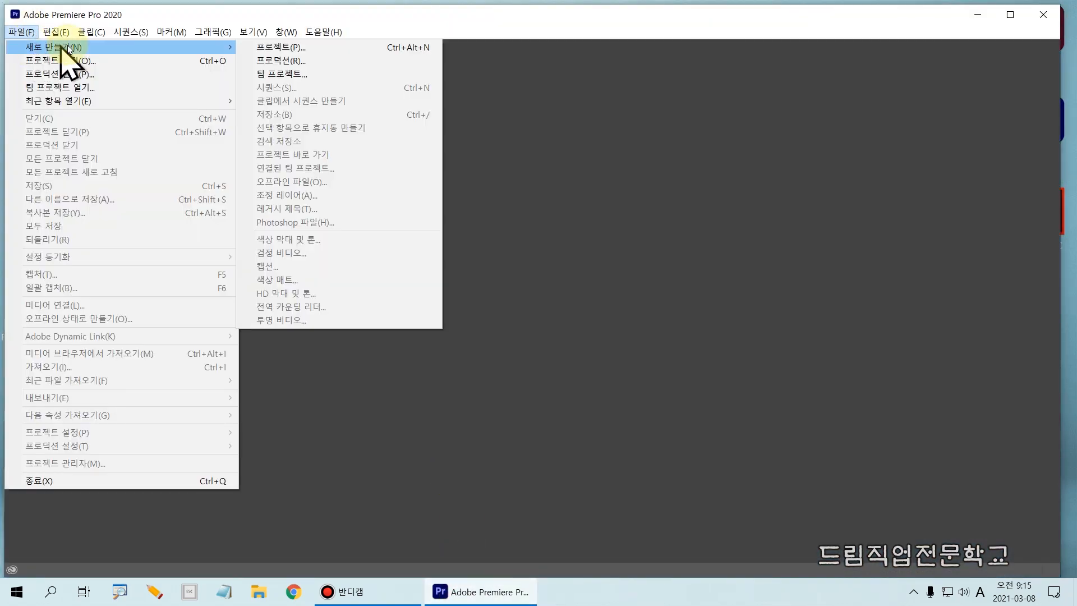
left_click(274, 46)
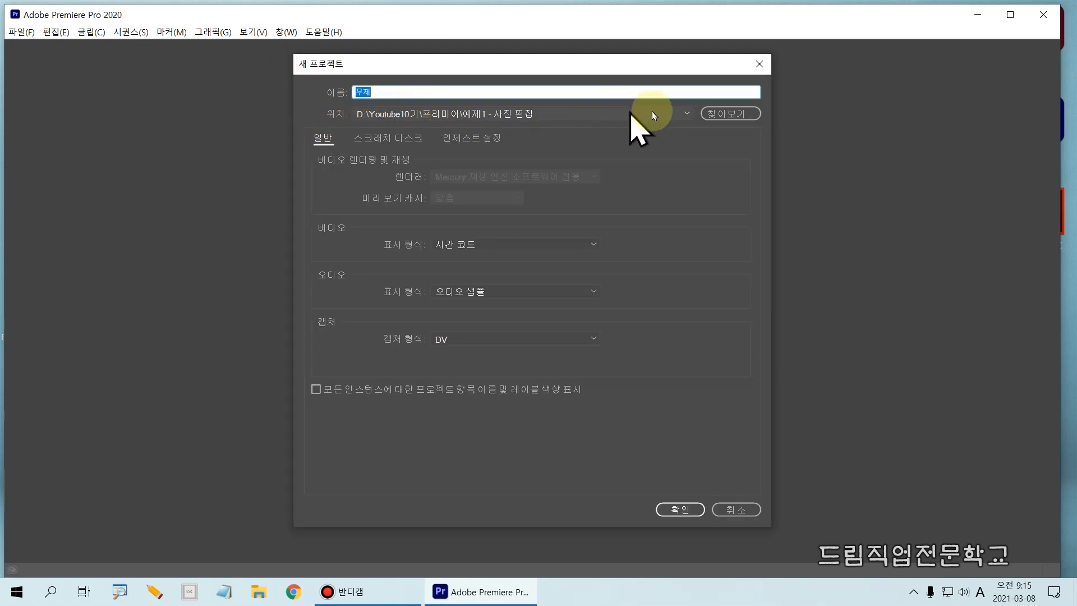
left_click(731, 114)
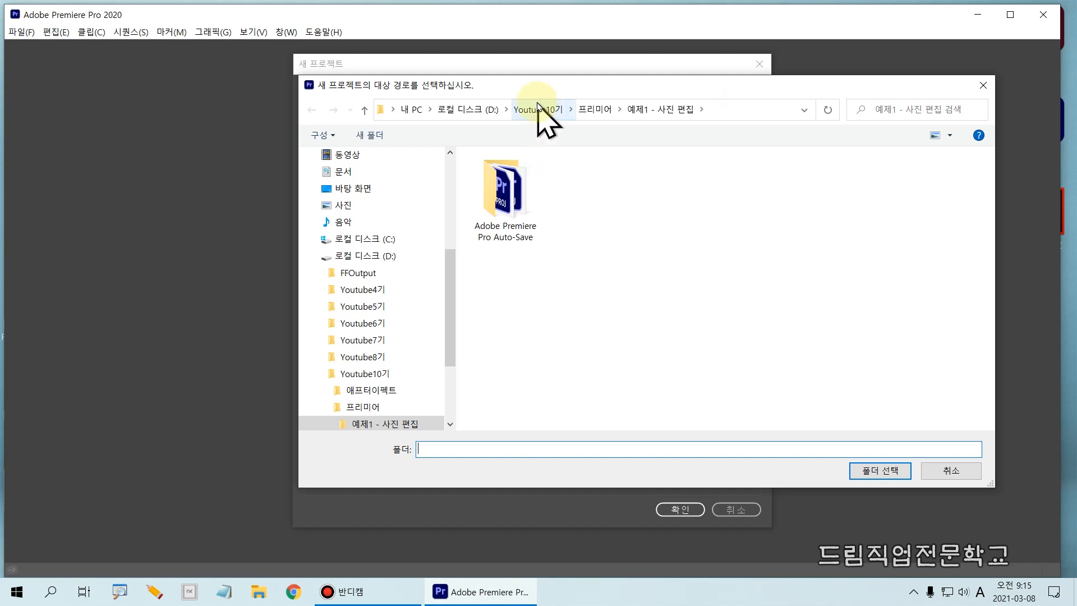
left_click(483, 110)
double_click(507, 285)
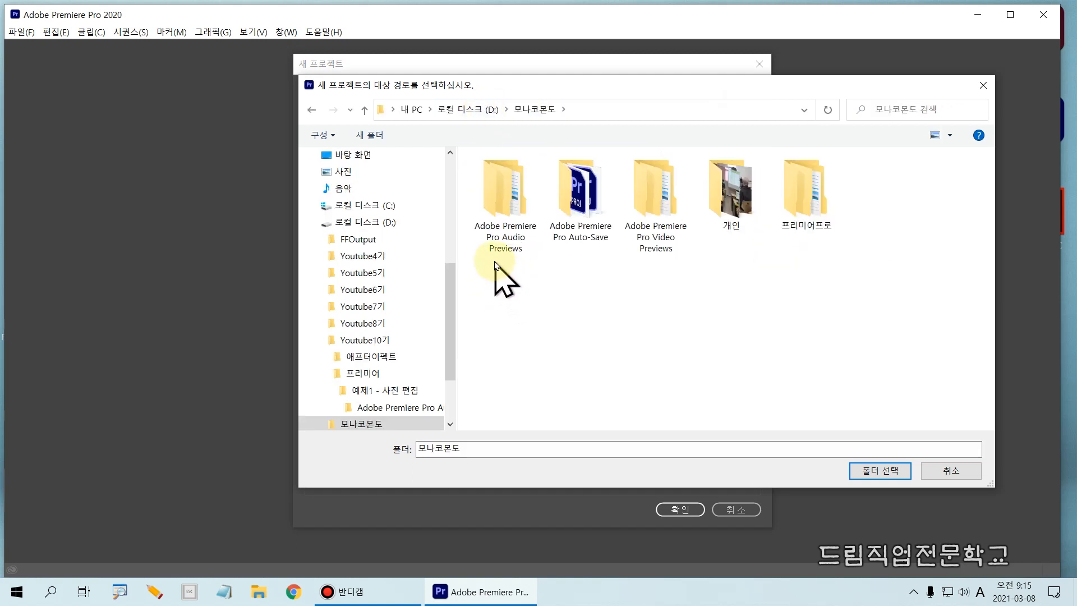
left_click(882, 473)
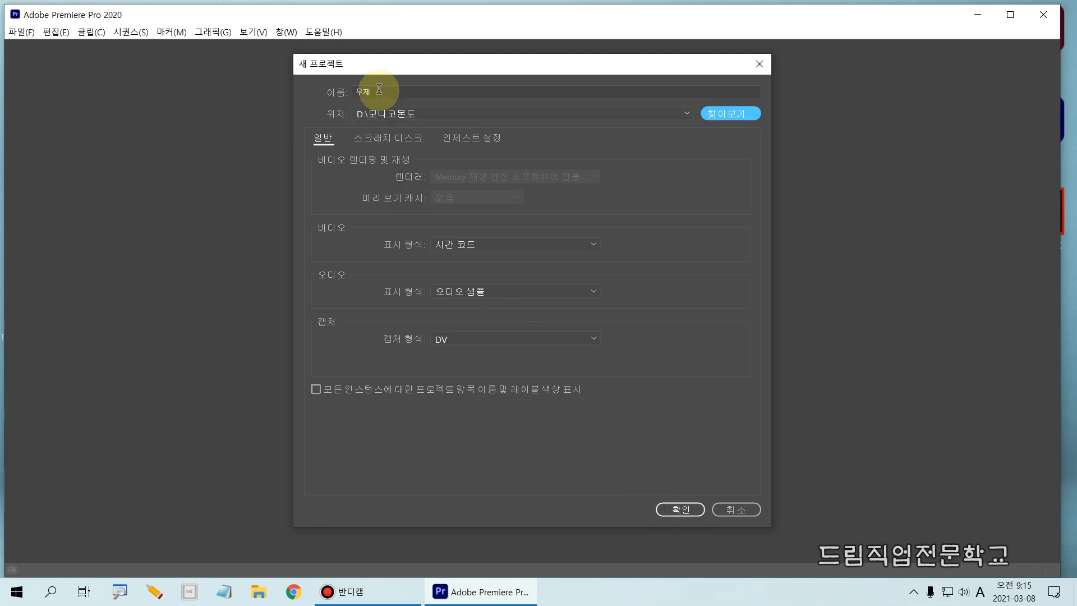
- Name the new project 롤자막1 and create it
left_click(361, 91)
type("f")
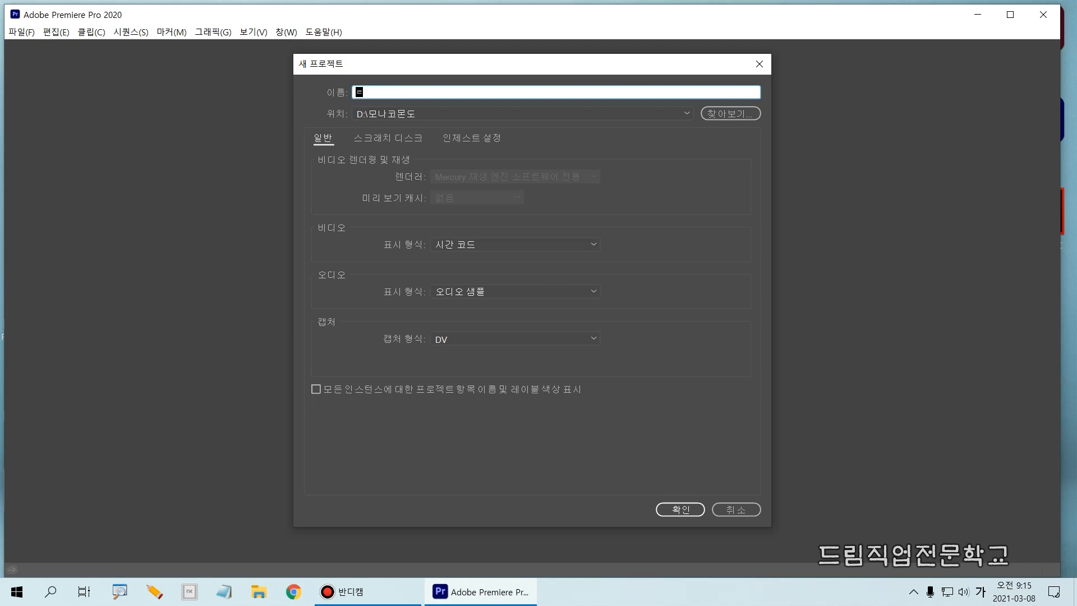
type("자막1")
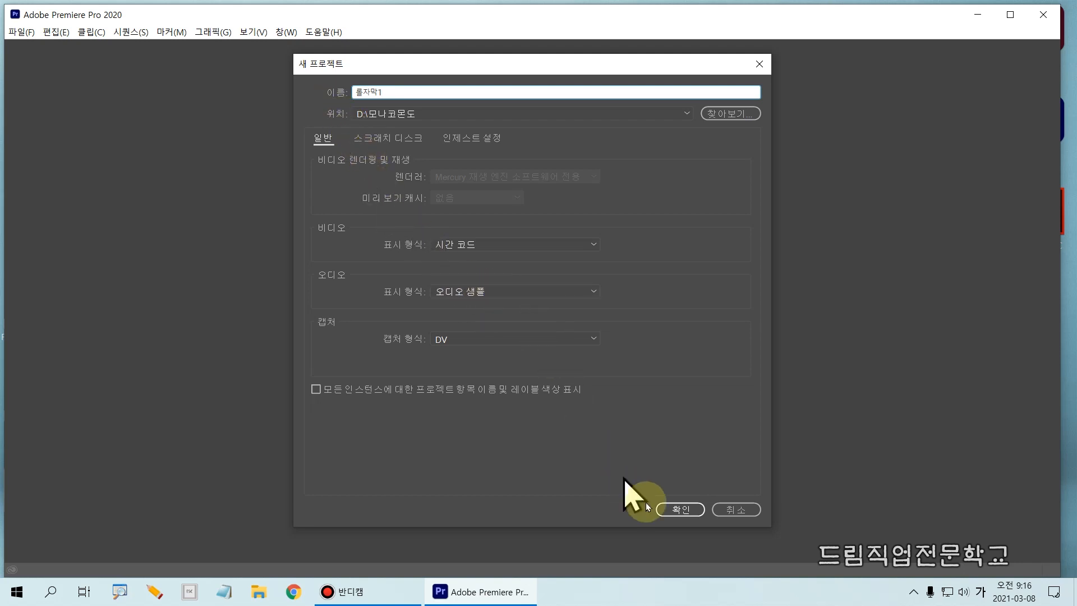
left_click(665, 510)
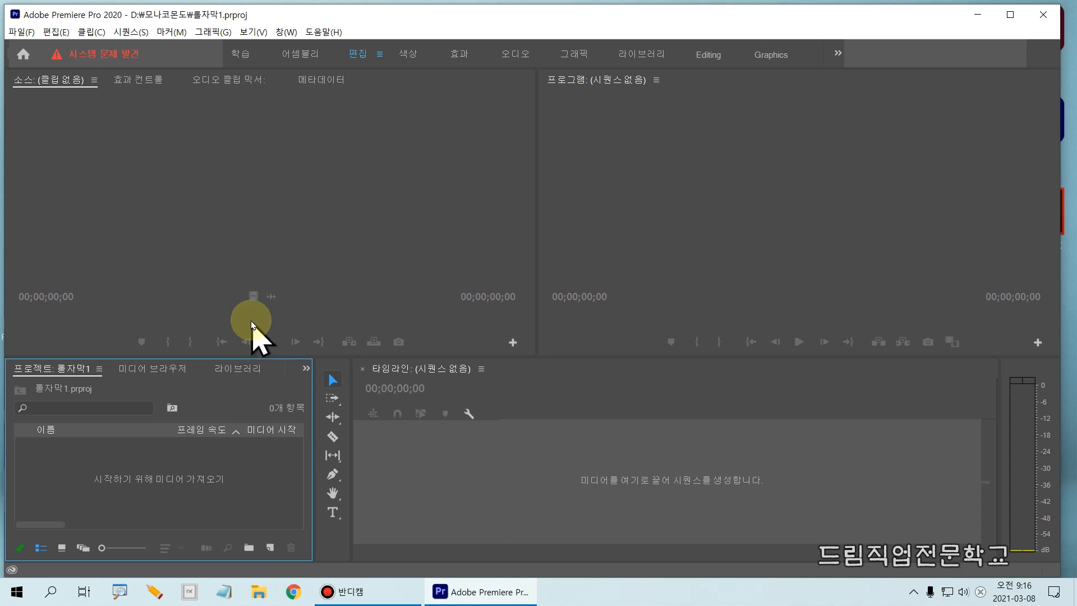
- Create a new sequence from the custom 1920x1080 preset and name it 롤자막1
key("ctrl+n")
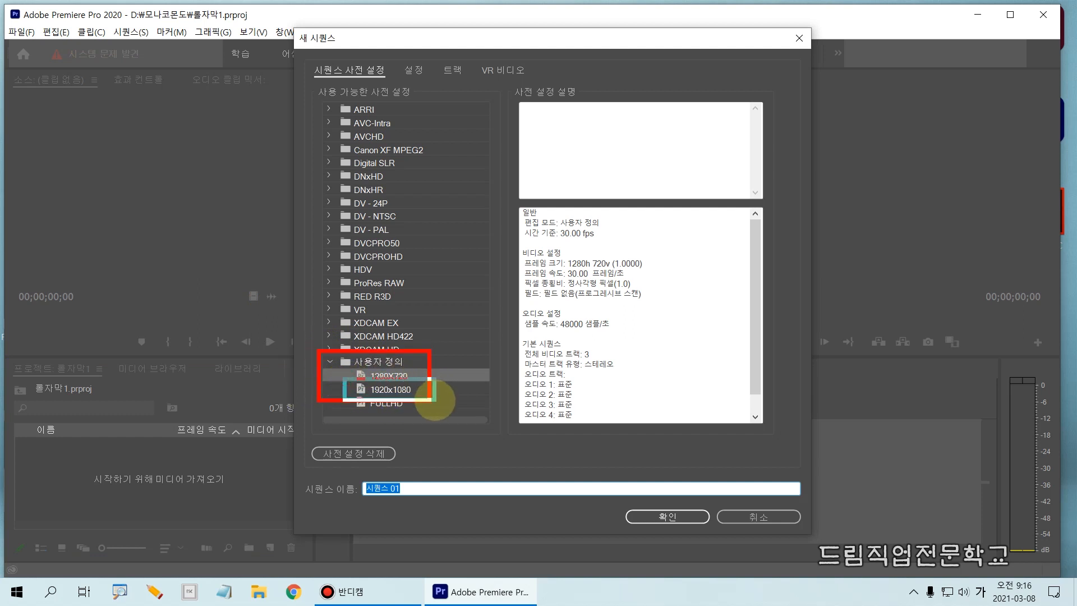
left_click(391, 389)
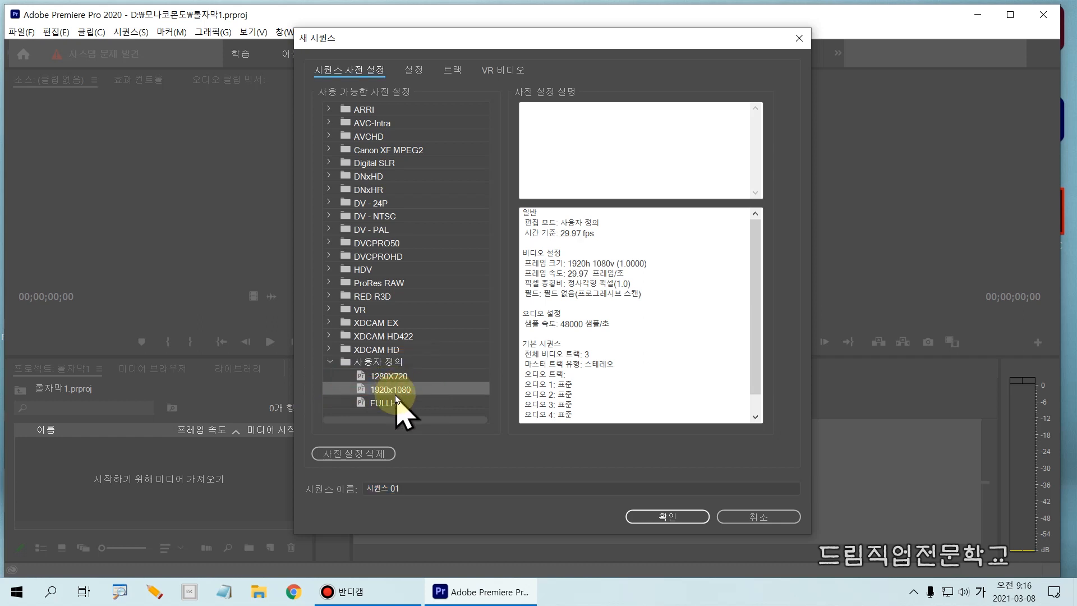
left_click(387, 489)
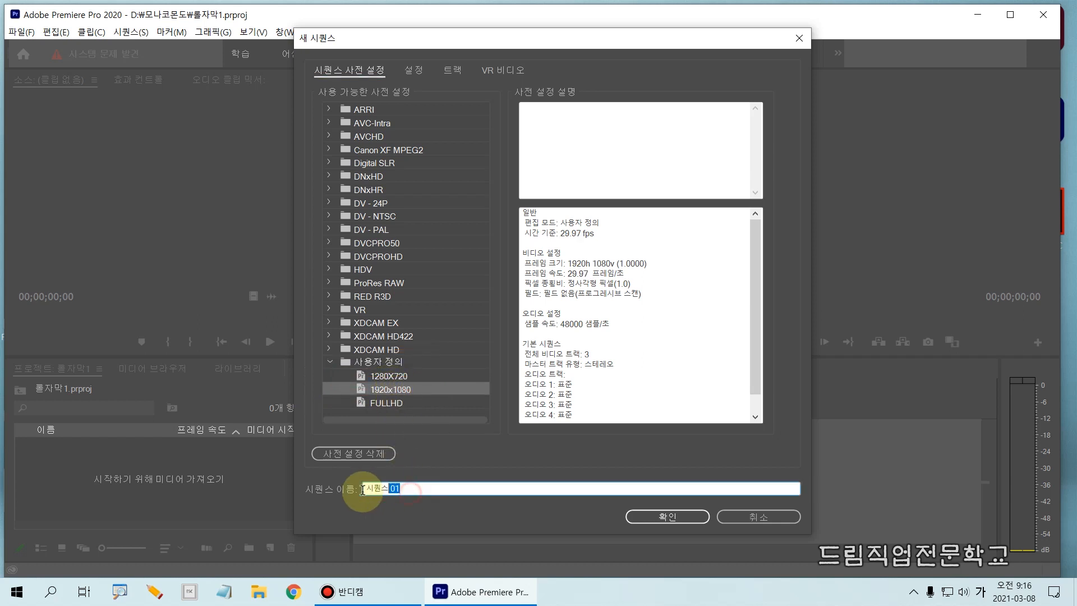
type("ㅌ")
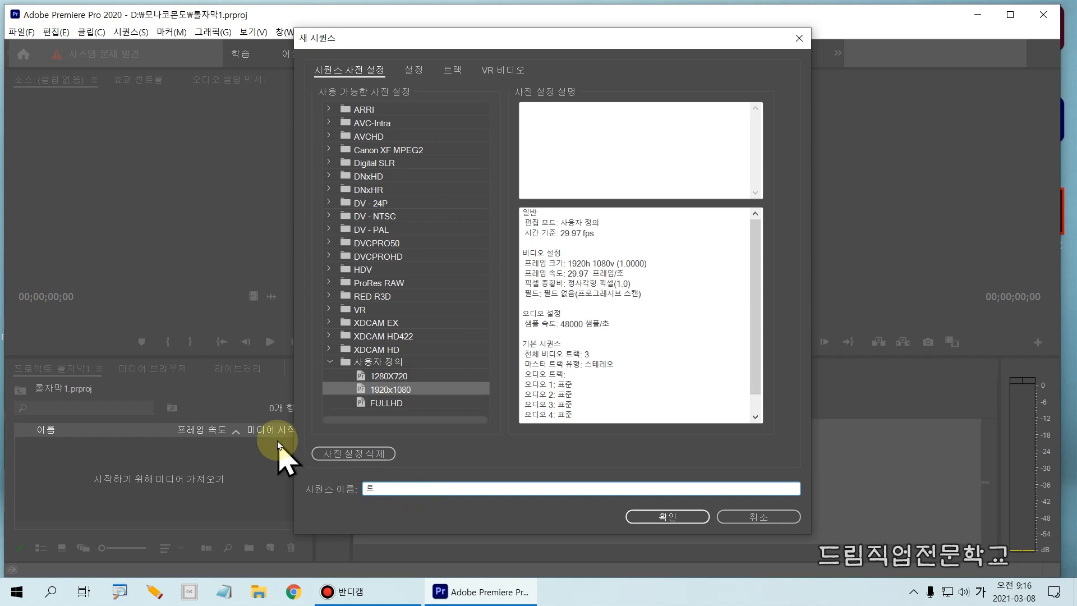
type("ㄹ자마")
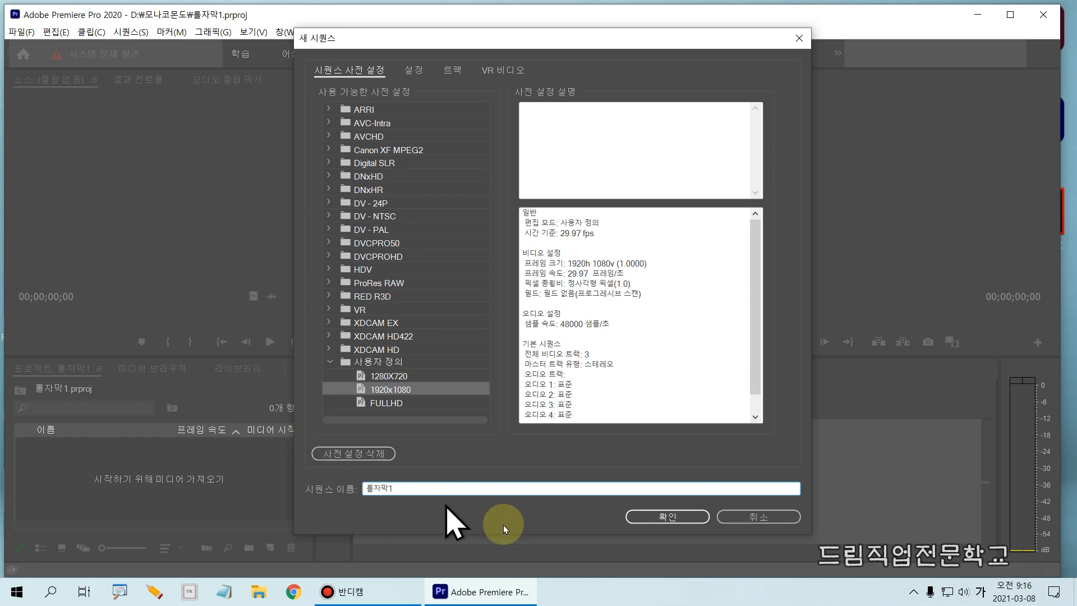
left_click(668, 516)
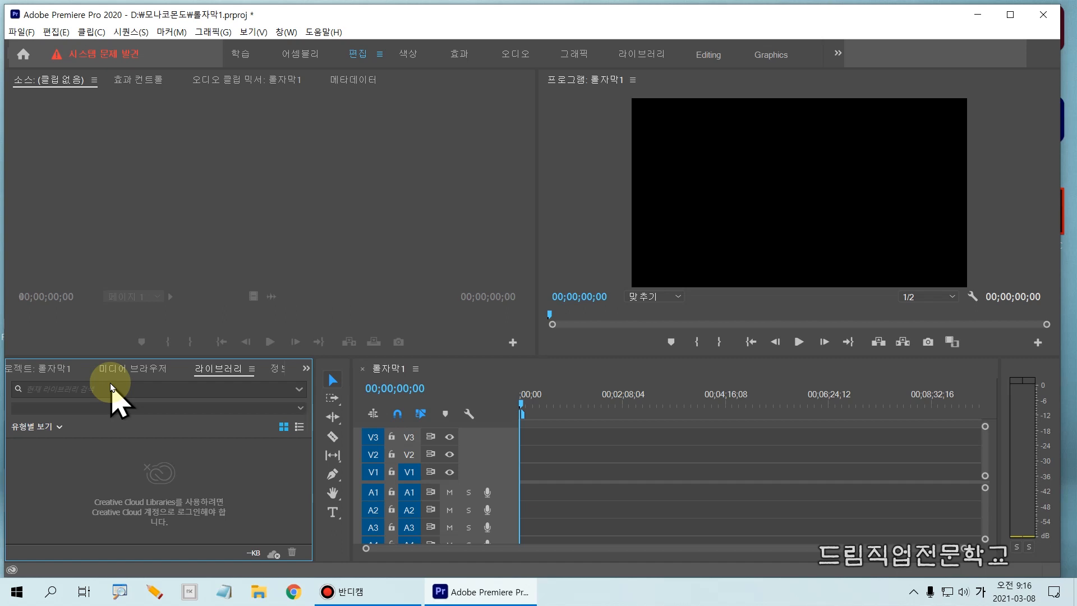
- Start a media import and browse to the folder D:\모나코몬도\프리미어프로\8일차
key("ctrl+i")
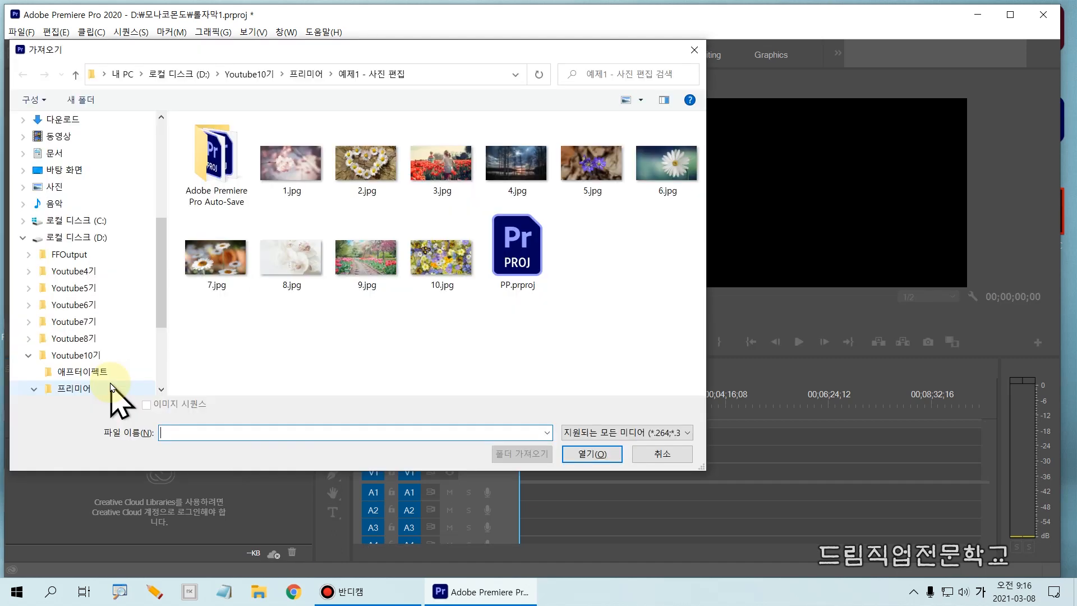
left_click(199, 75)
double_click(224, 247)
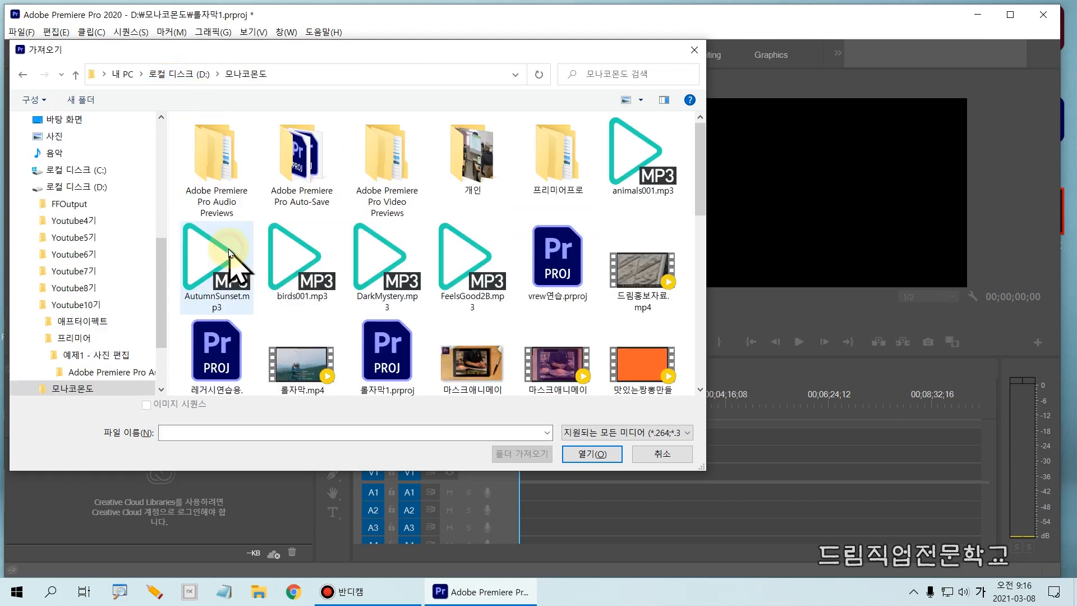
double_click(561, 163)
double_click(208, 203)
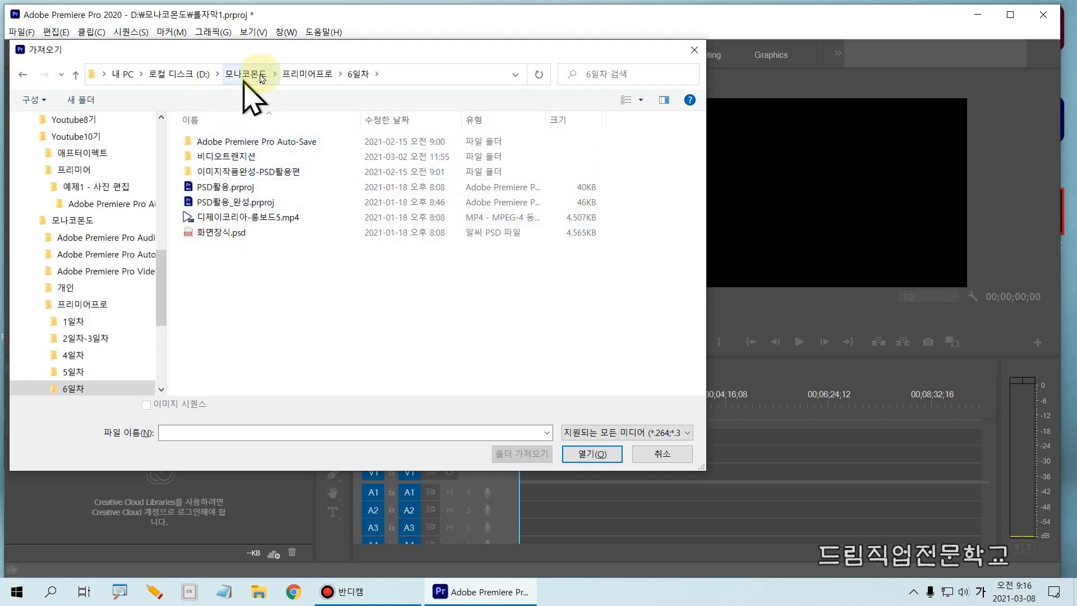
left_click(313, 73)
double_click(216, 232)
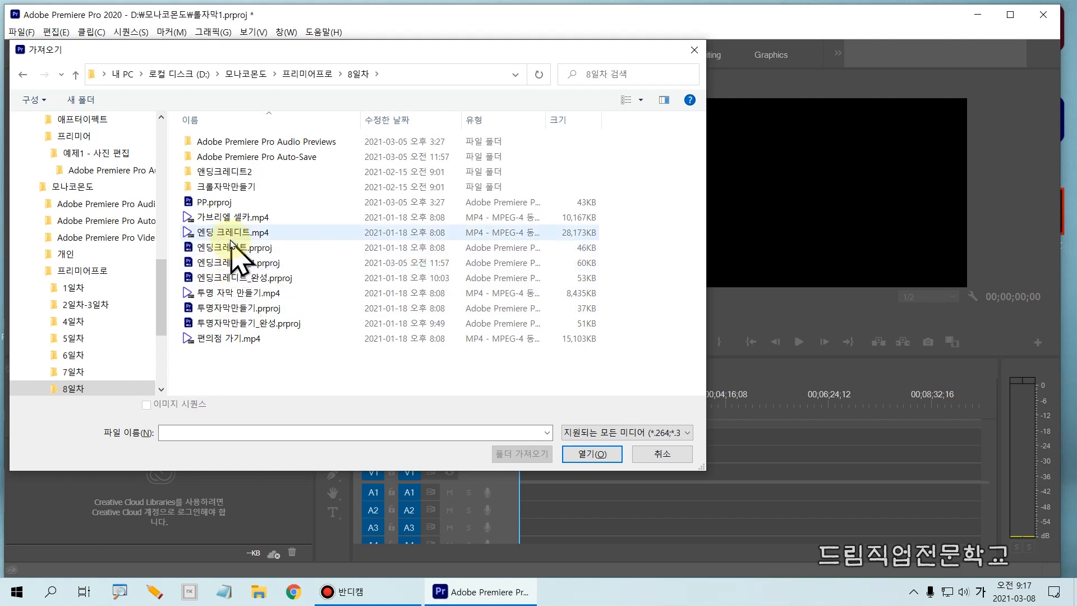
mouse_move(160, 223)
left_mouse_down()
mouse_move(236, 247)
mouse_move(286, 243)
left_mouse_up()
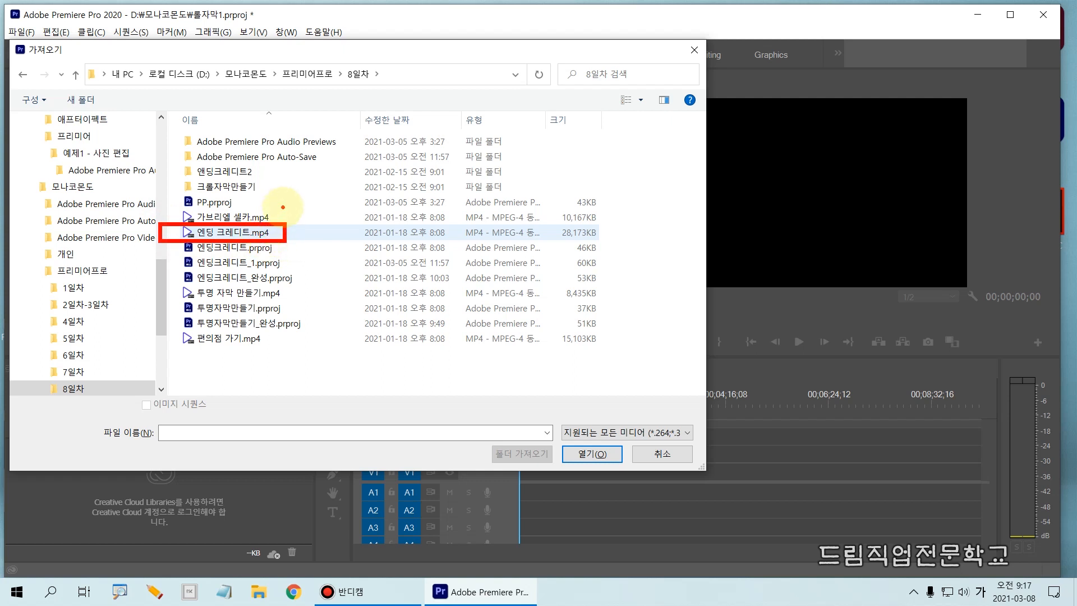
mouse_move(314, 194)
left_mouse_down()
mouse_move(287, 218)
mouse_move(284, 206)
mouse_move(299, 224)
left_mouse_up()
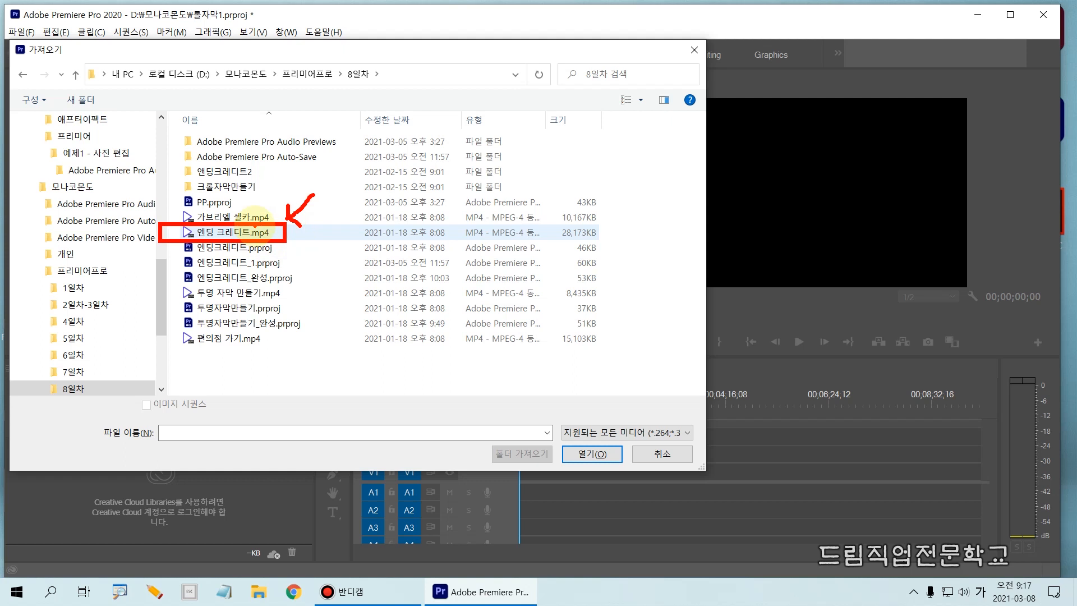
key("Escape")
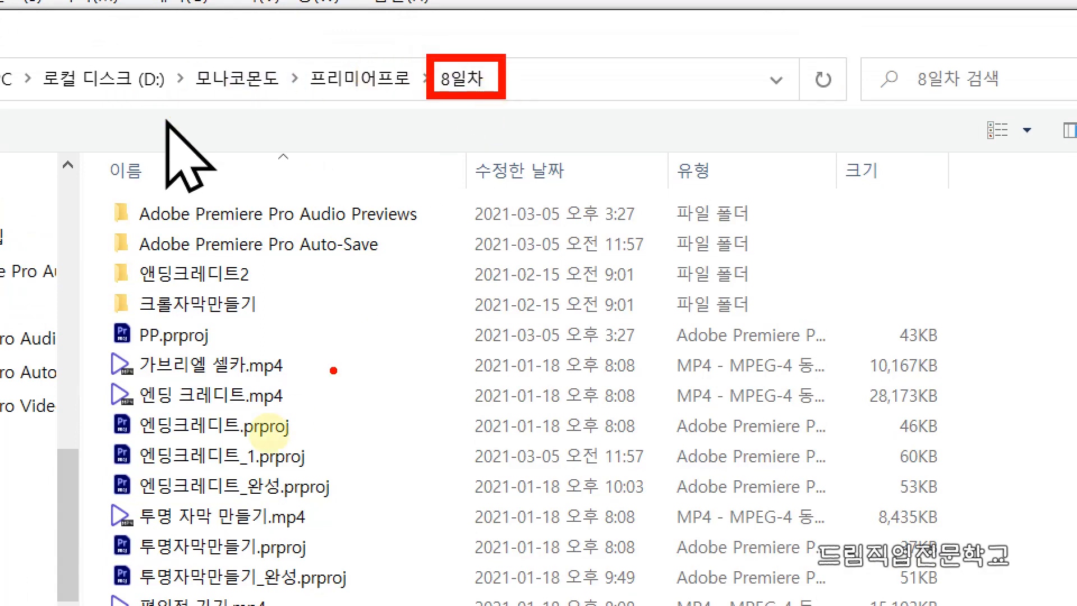
left_click_drag(85, 386, 306, 410)
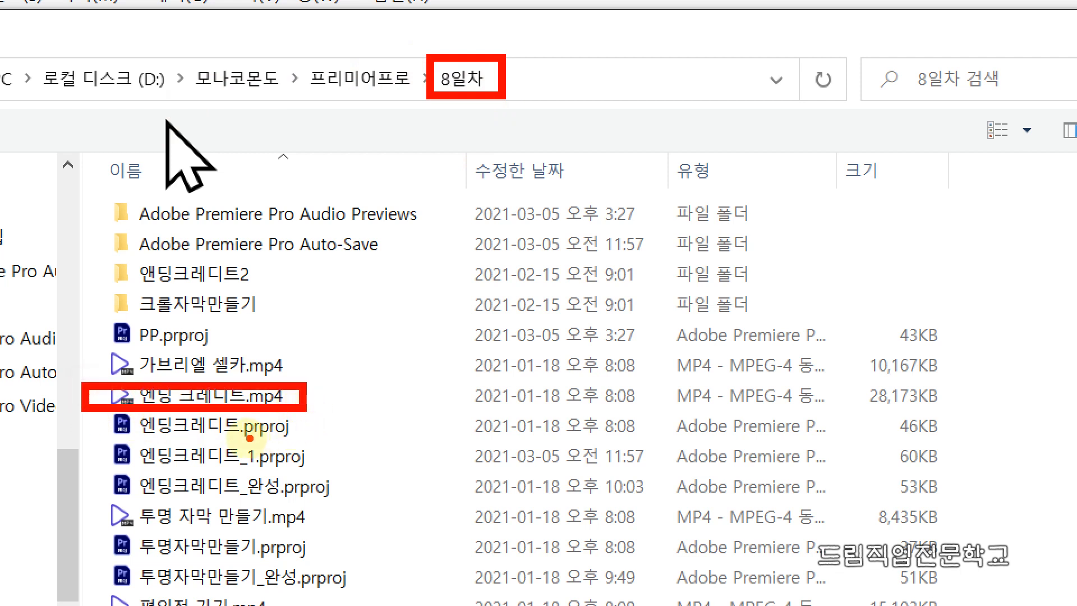
mouse_move(319, 346)
left_mouse_down()
mouse_move(297, 379)
mouse_move(295, 356)
mouse_move(328, 377)
left_mouse_up()
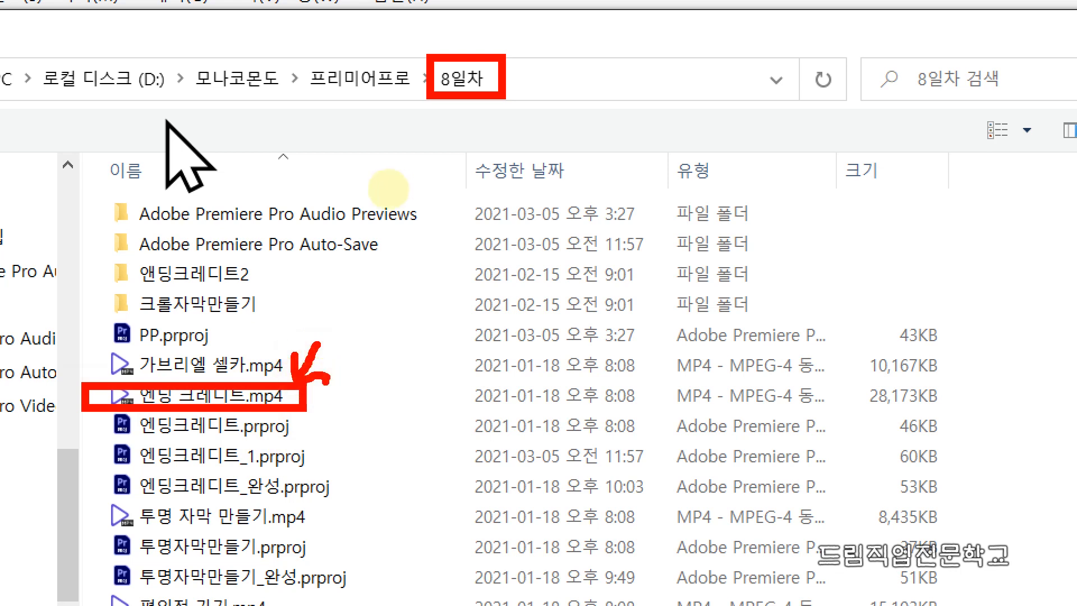
key("Escape")
- Import the video 엔딩 크레디트.mp4 from the 8일차 folder into the project
left_click(200, 397)
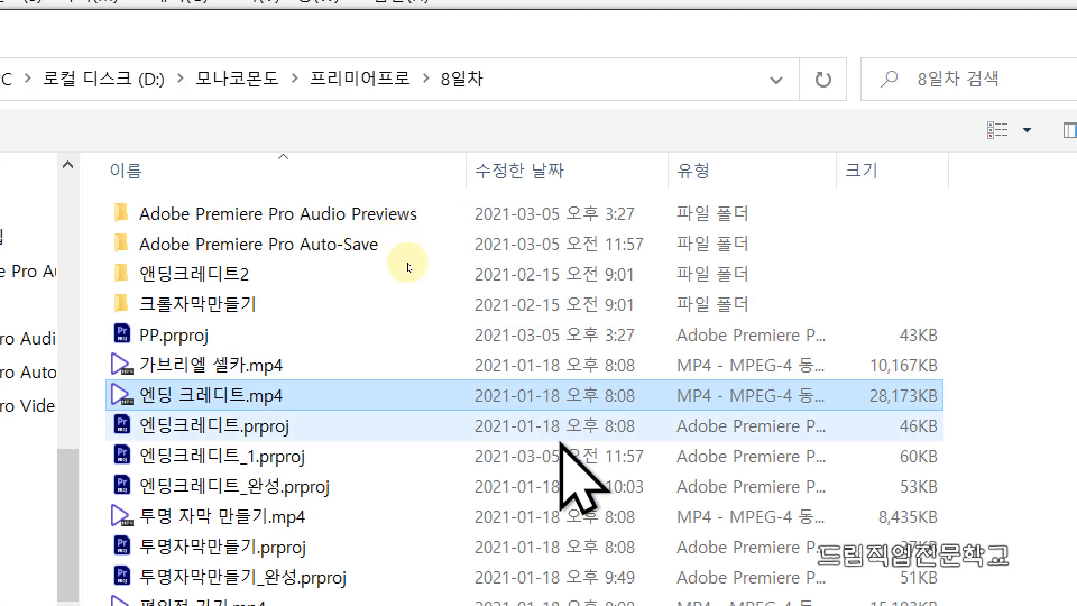
double_click(227, 388)
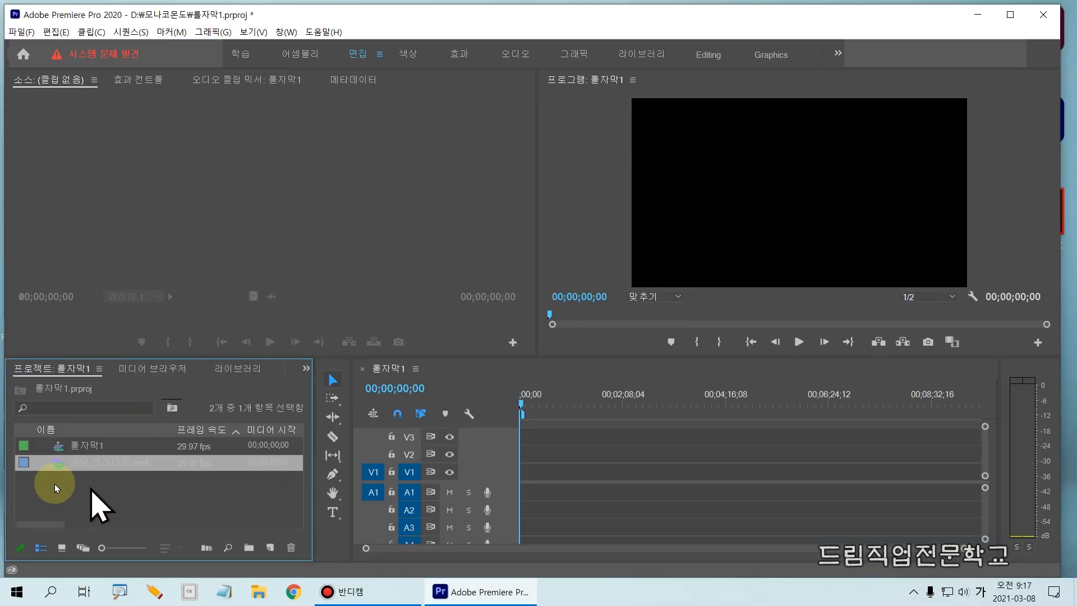
left_click_drag(17, 455, 288, 470)
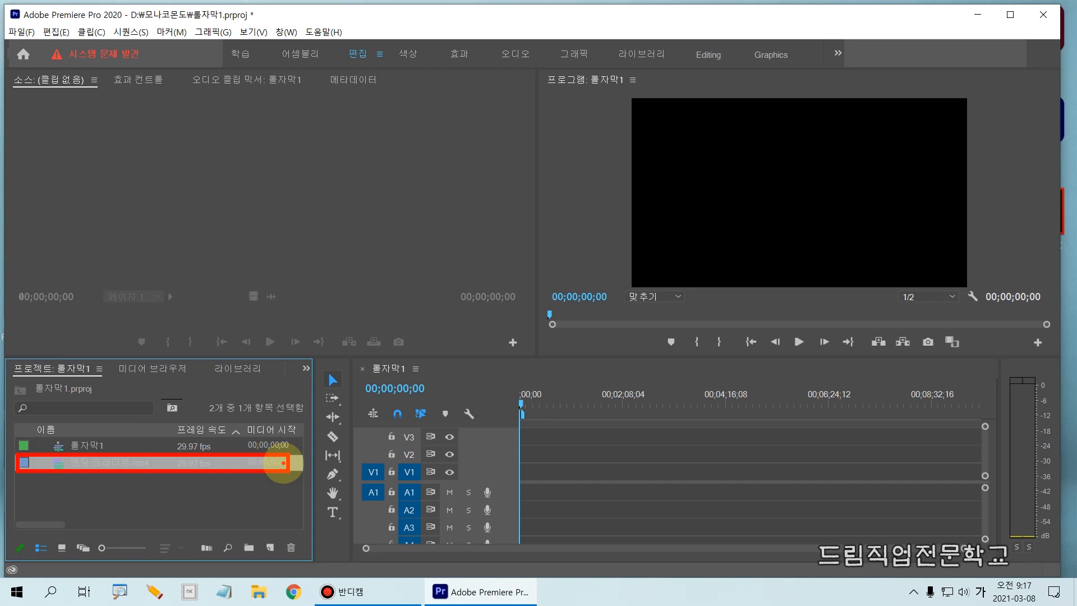
left_click_drag(570, 466, 282, 465)
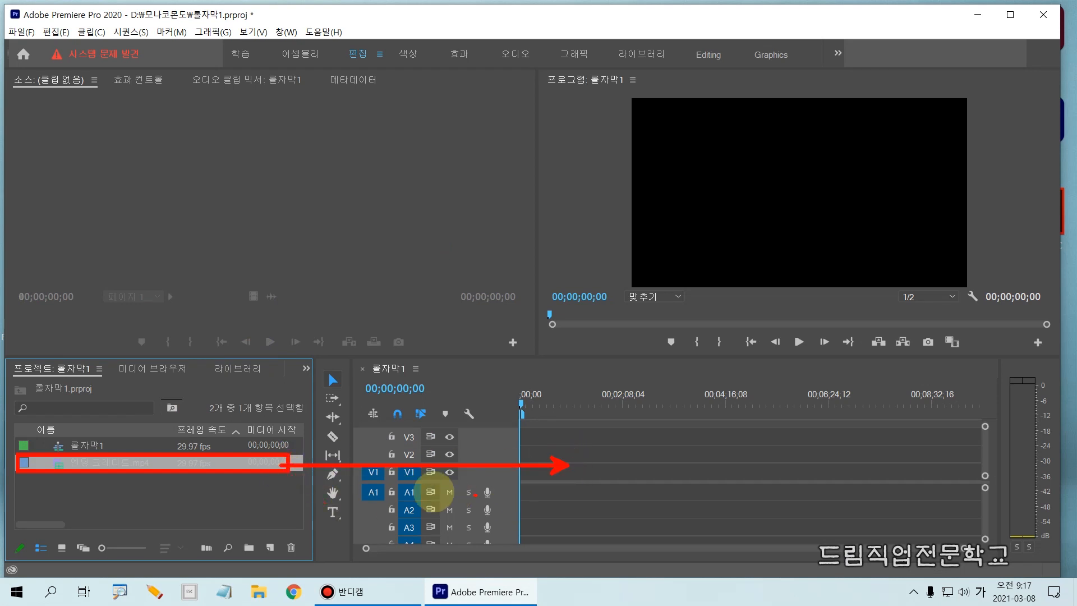
left_click_drag(354, 453, 544, 487)
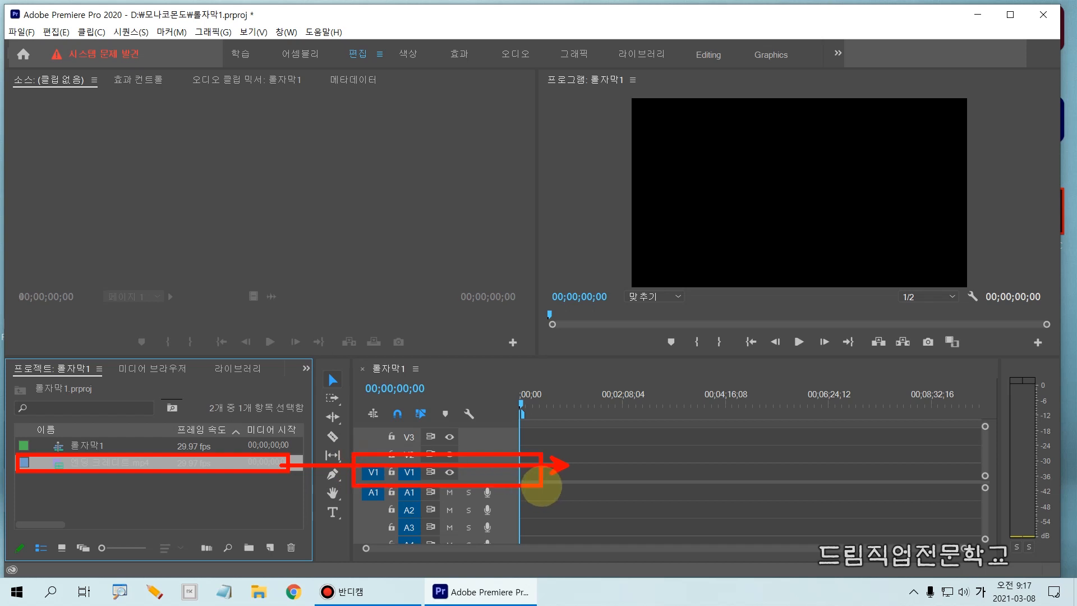
key("Escape")
- Place the 엔딩 크레디트.mp4 clip at the start of video track V1 and play the sequence
left_click_drag(153, 463, 510, 481)
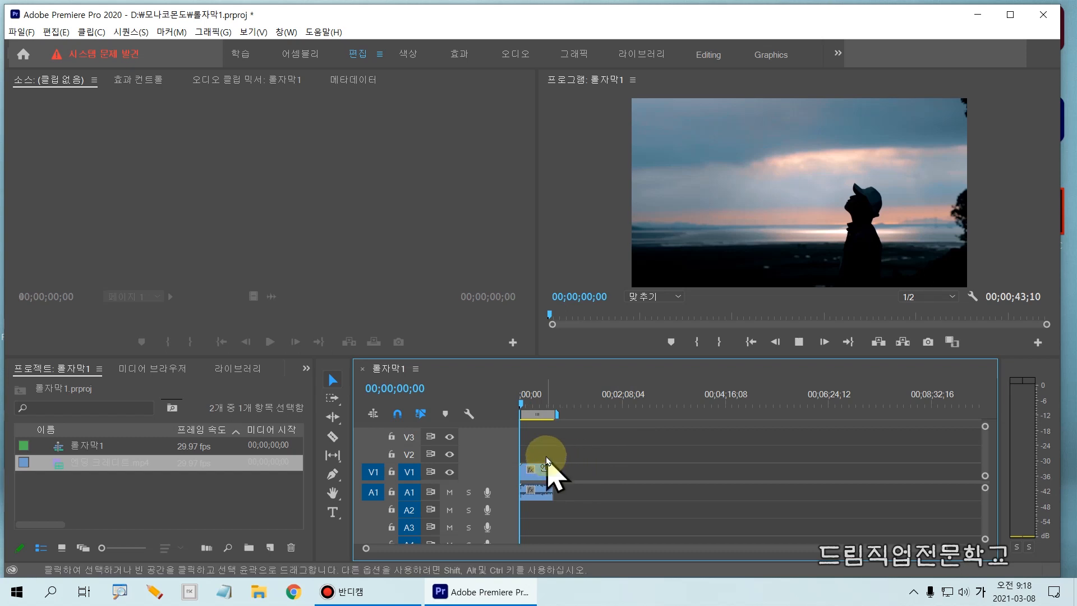
key("space")
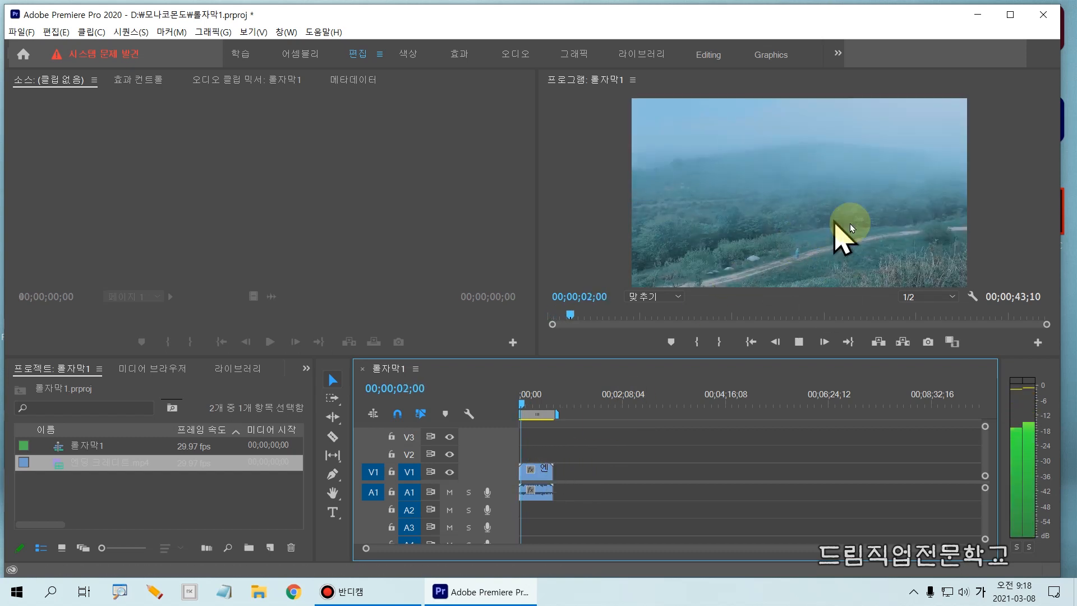
- Stop playback, return the playhead to 00;00;00;00 and enlarge the 엔딩 크레디트.mp4 clip's display in the timeline
key("space")
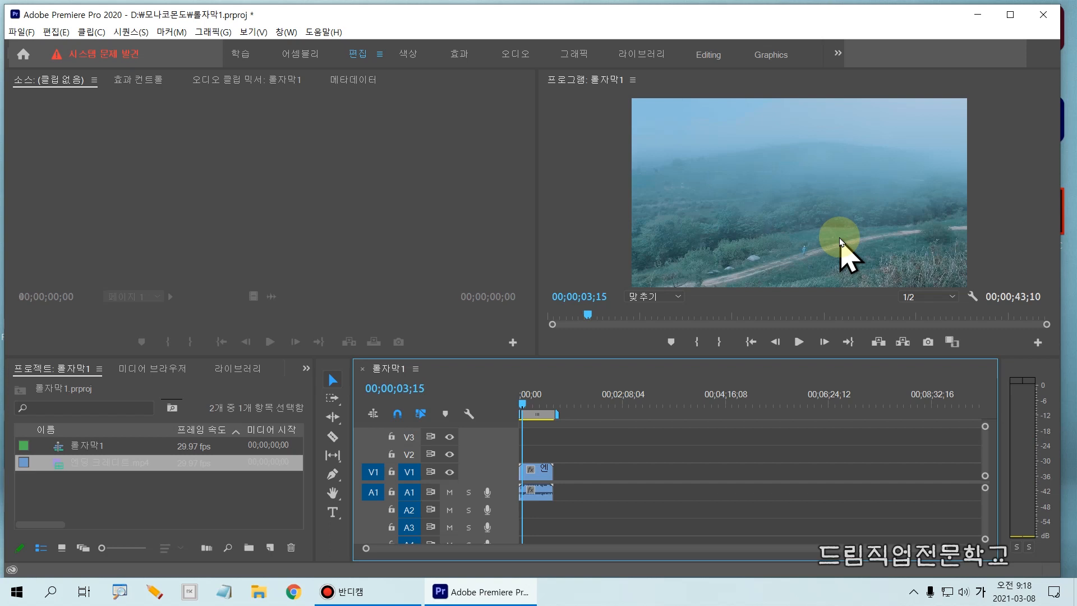
left_click_drag(523, 404, 510, 408)
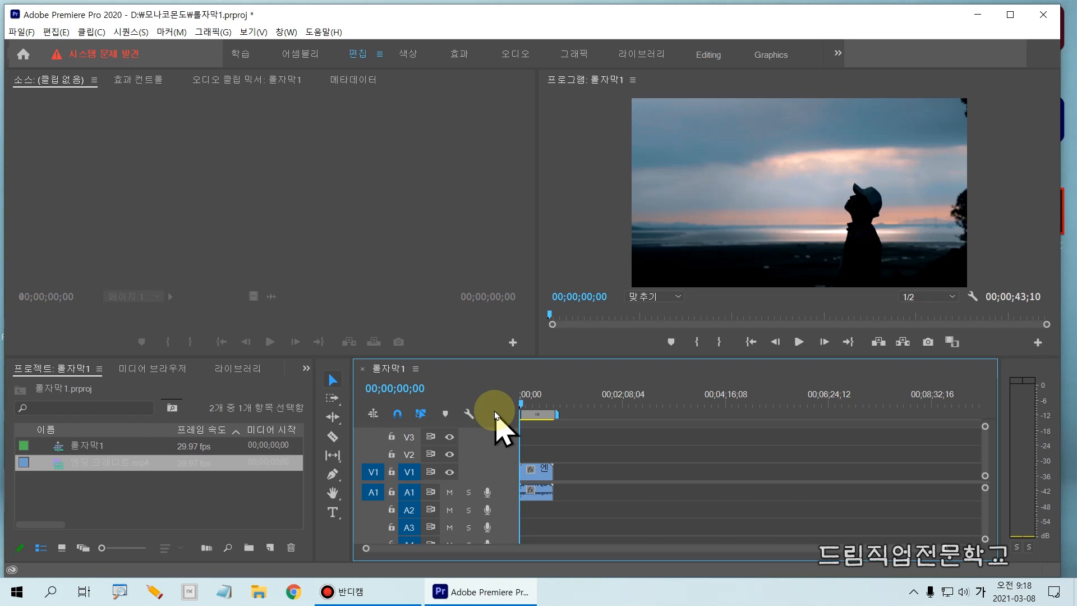
key("equal")
key("equal")
key("equal")
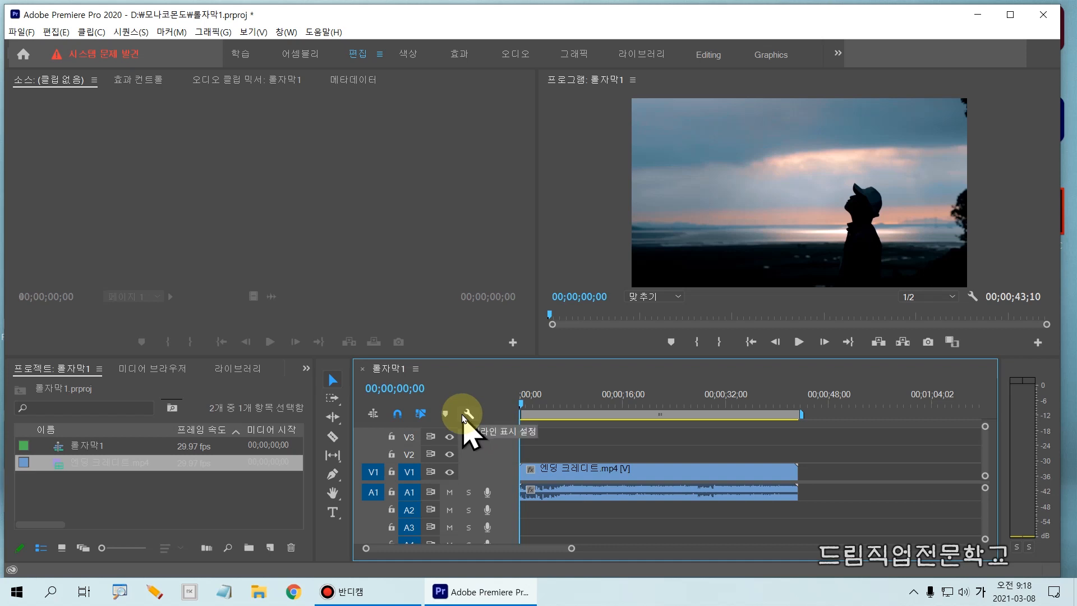
left_click_drag(501, 479, 799, 503)
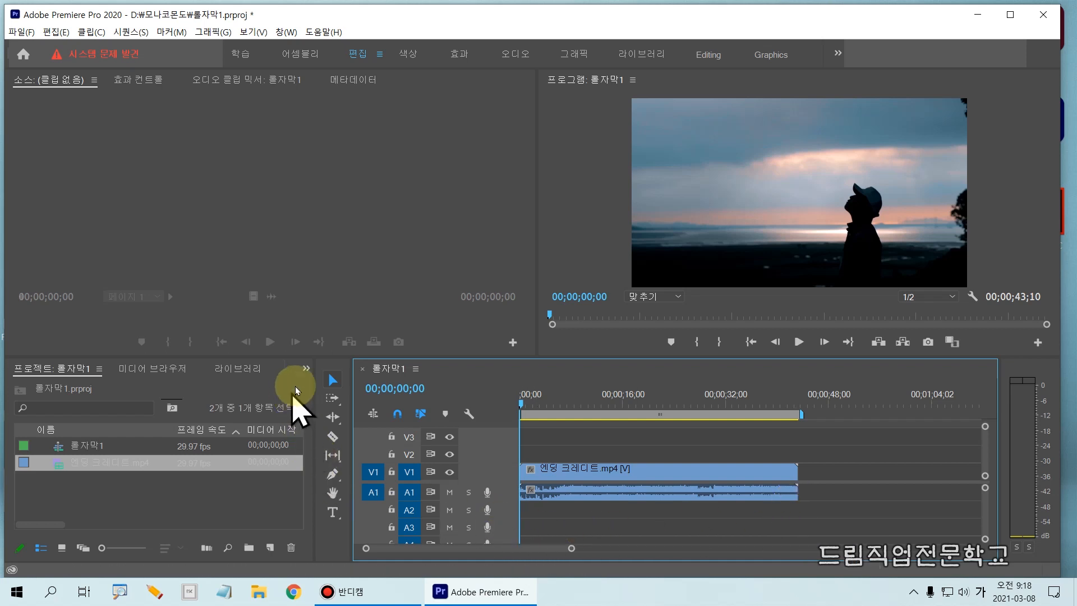
- Bring up the 효과 (effects) collection in place of the project items
key("ctrl+2")
left_click_drag(290, 358, 326, 383)
key("Escape")
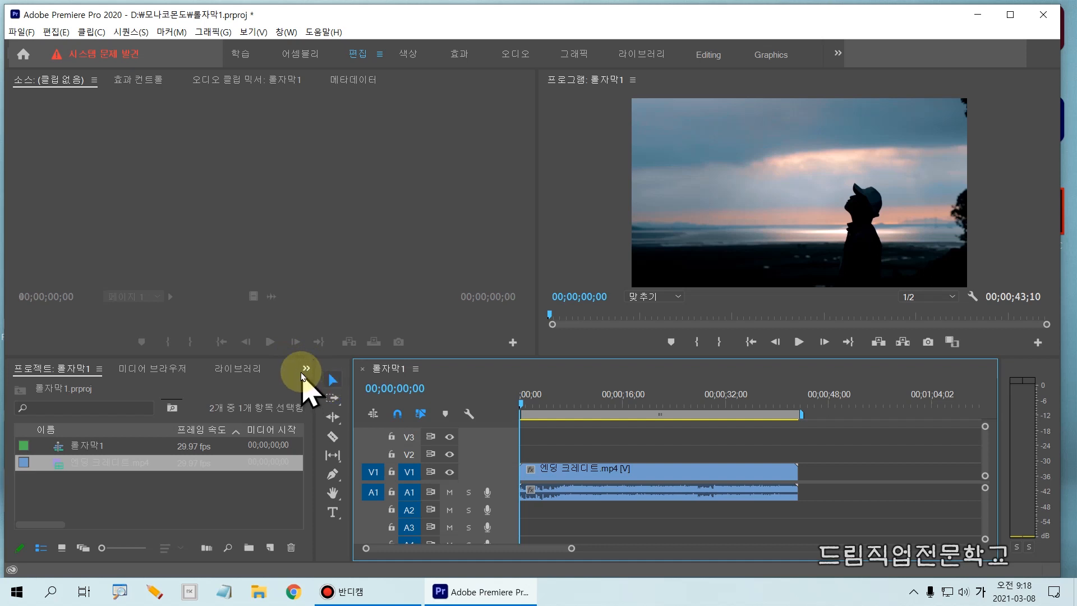
left_click(306, 368)
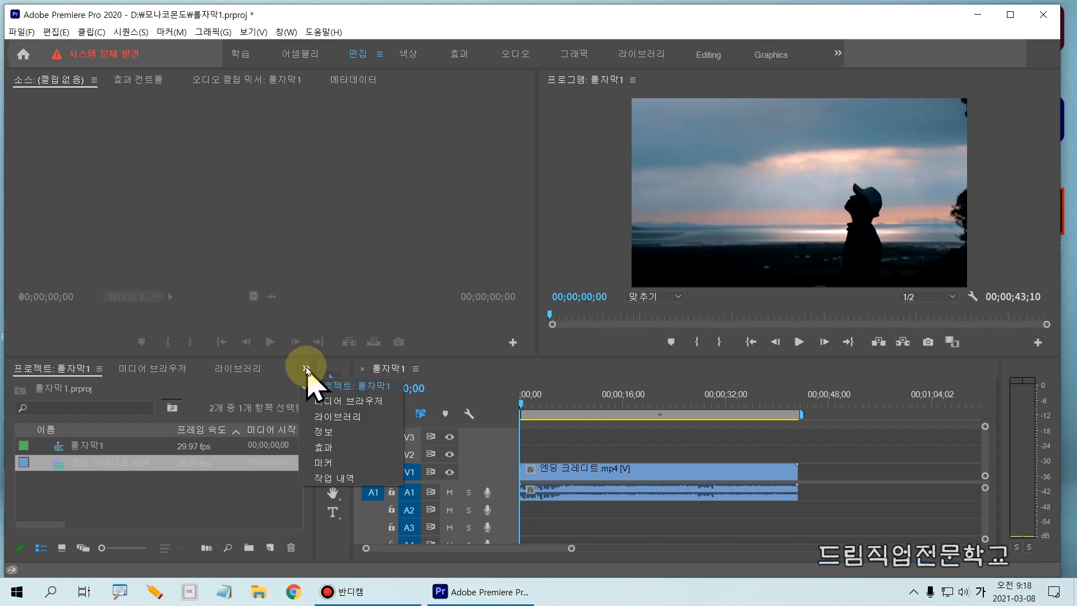
key("ctrl+2")
left_click_drag(290, 359, 331, 383)
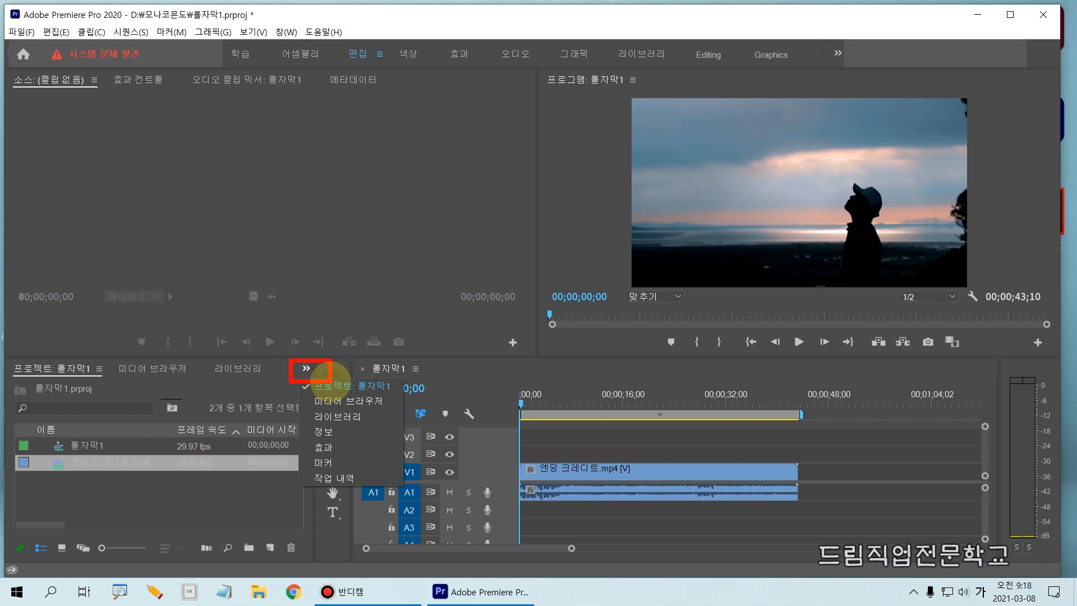
left_click_drag(295, 436, 387, 457)
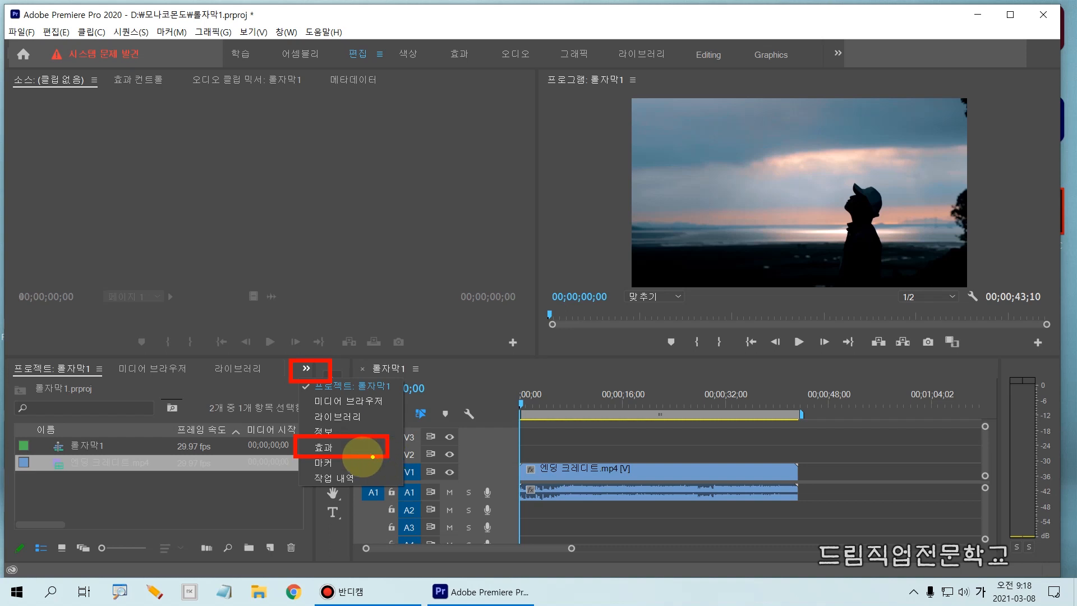
key("Escape")
left_click(306, 369)
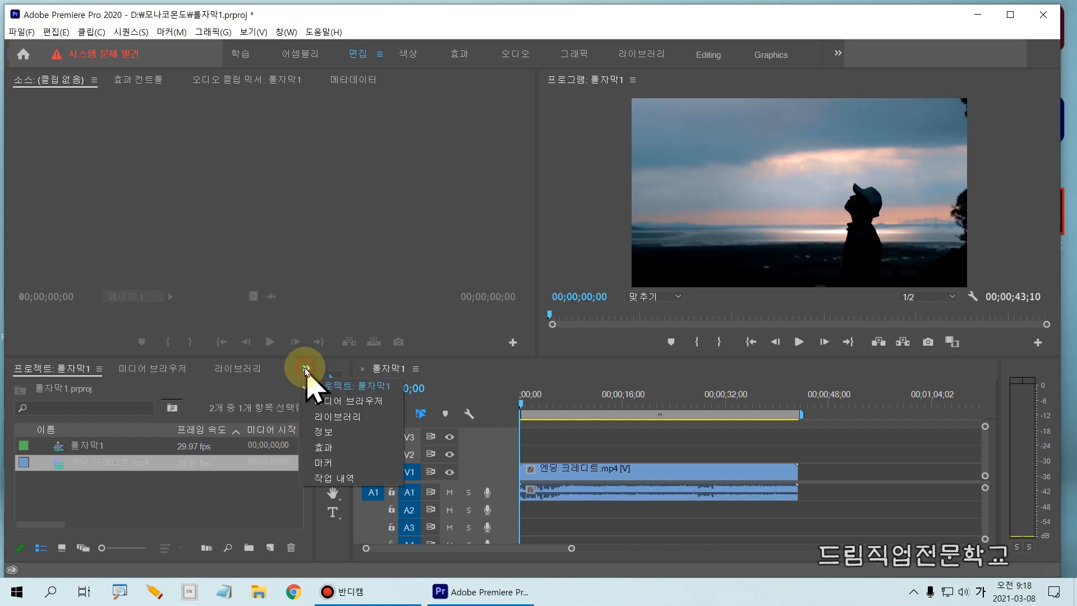
left_click(328, 448)
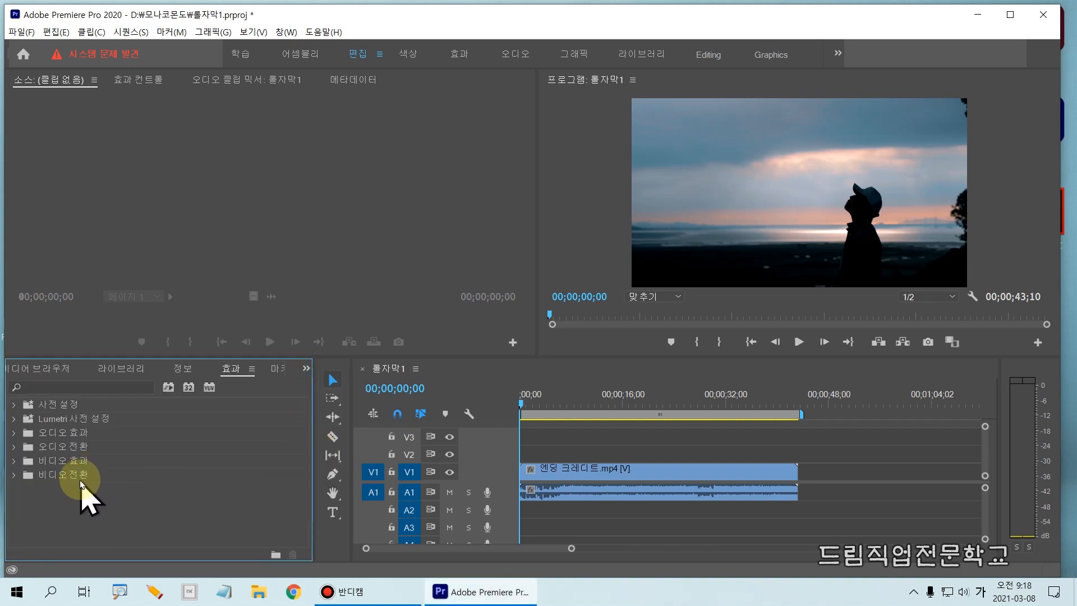
- Apply the 지속 가감속 crossfade from the 오디오 전환 effects to the start of the clip's audio on A1
left_click_drag(5, 440, 122, 458)
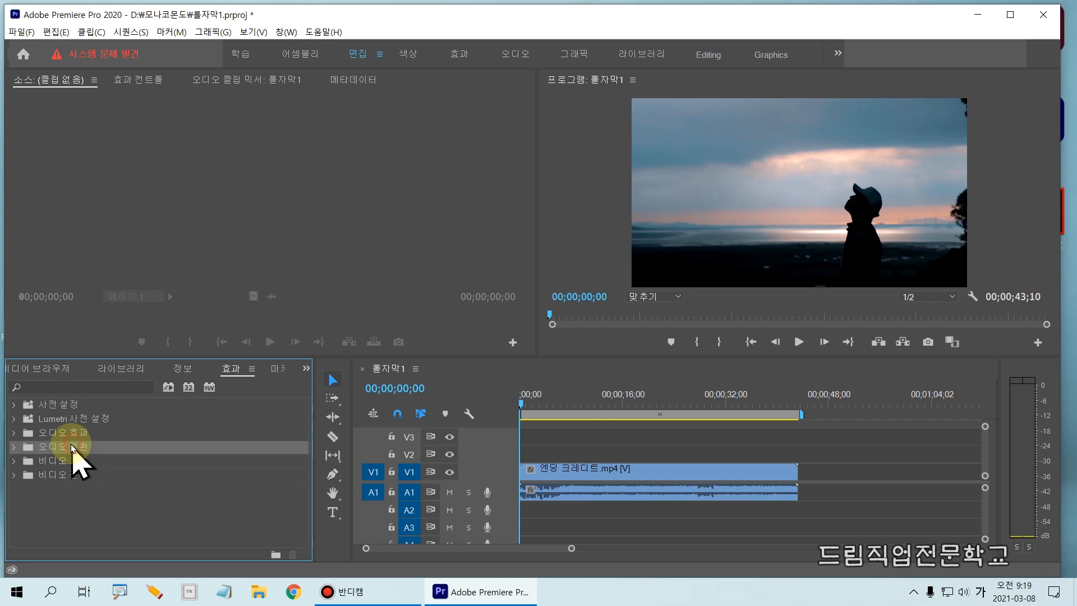
left_click(13, 447)
left_click(23, 460)
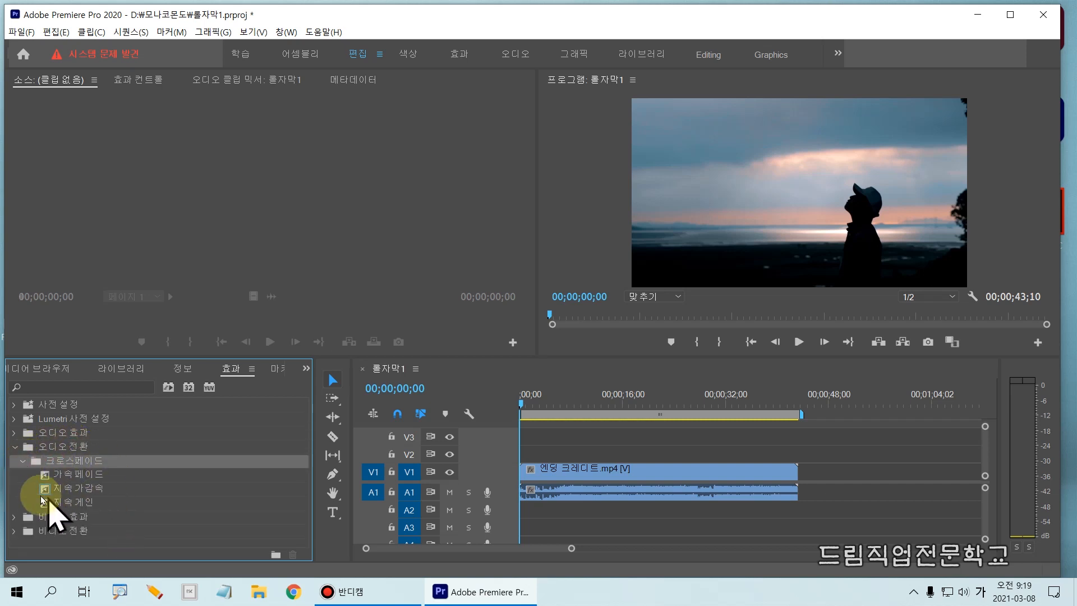
left_click_drag(28, 480, 159, 499)
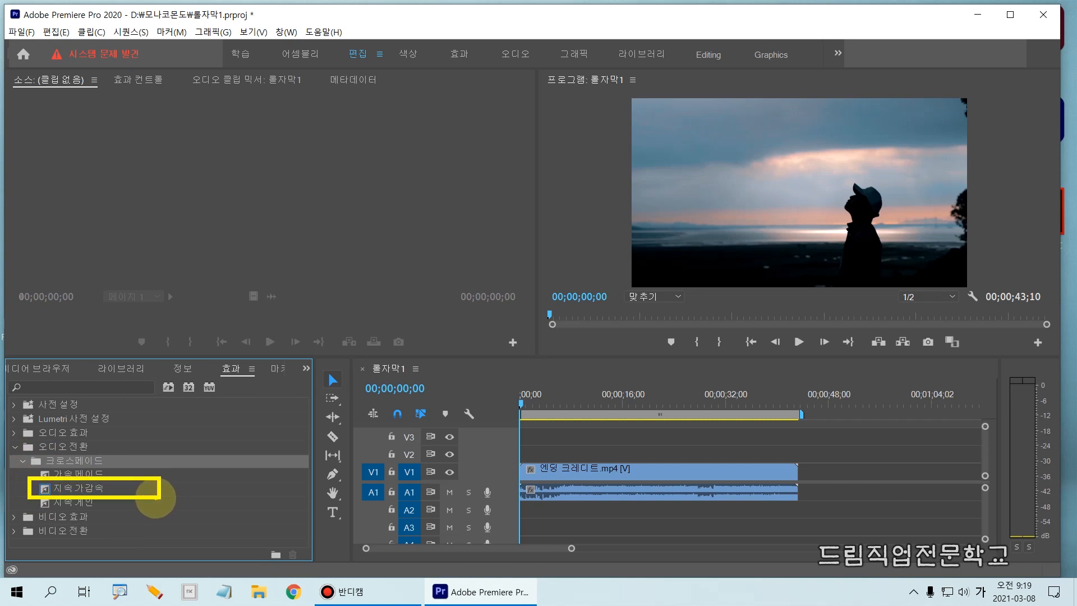
mouse_move(89, 490)
left_mouse_down()
mouse_move(450, 483)
mouse_move(522, 496)
left_mouse_up()
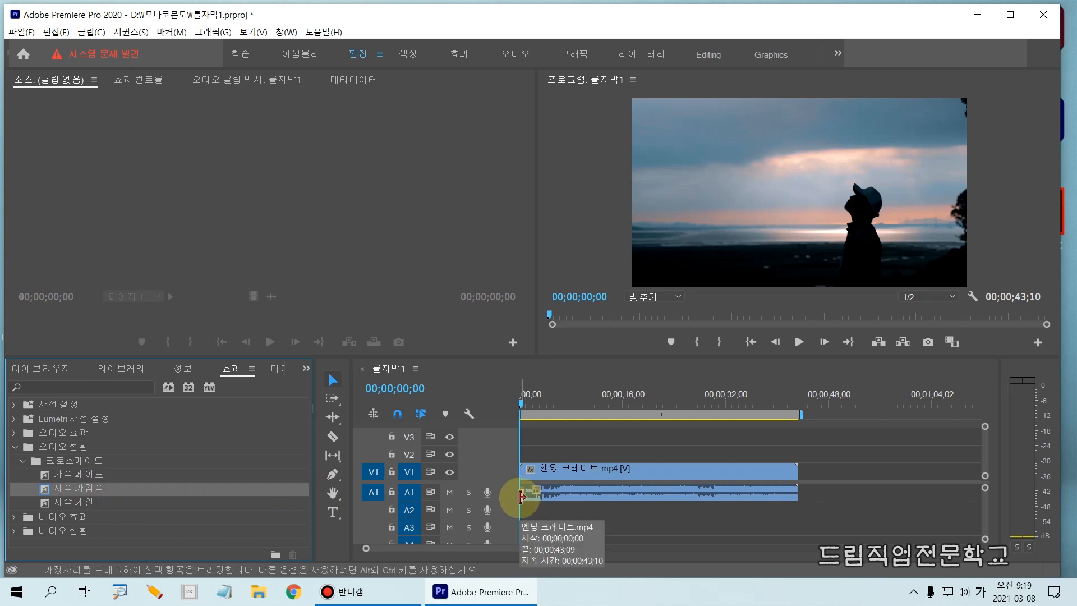
- Apply the same 지속 가감속 audio crossfade to the end of the clip's audio on A1
mouse_move(11, 479)
left_mouse_down()
mouse_move(92, 503)
mouse_move(173, 496)
left_mouse_up()
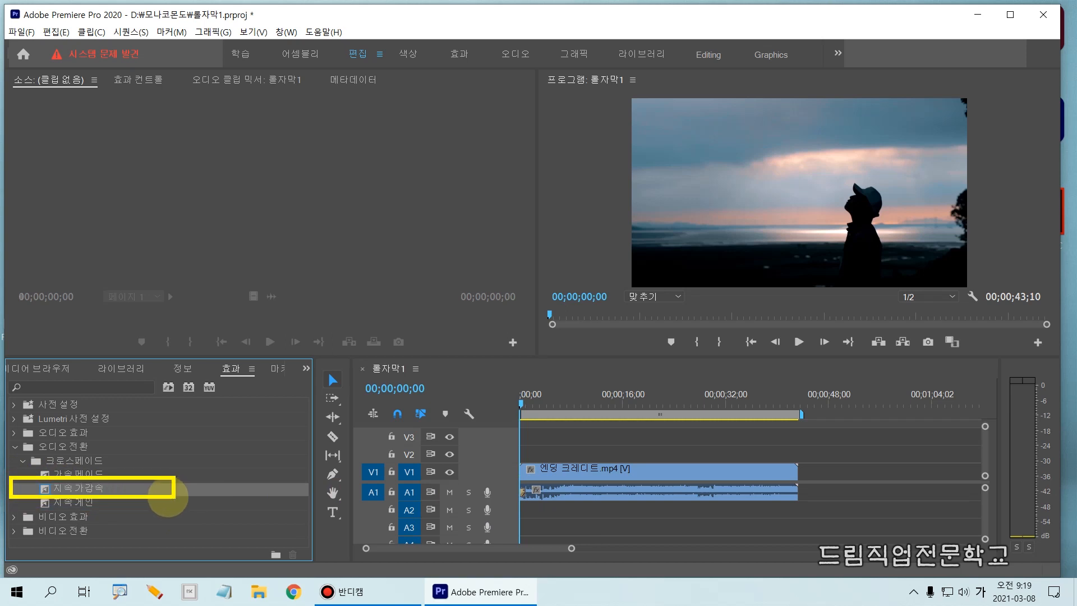
mouse_move(524, 492)
left_mouse_down()
mouse_move(202, 497)
mouse_move(175, 484)
mouse_move(202, 500)
left_mouse_up()
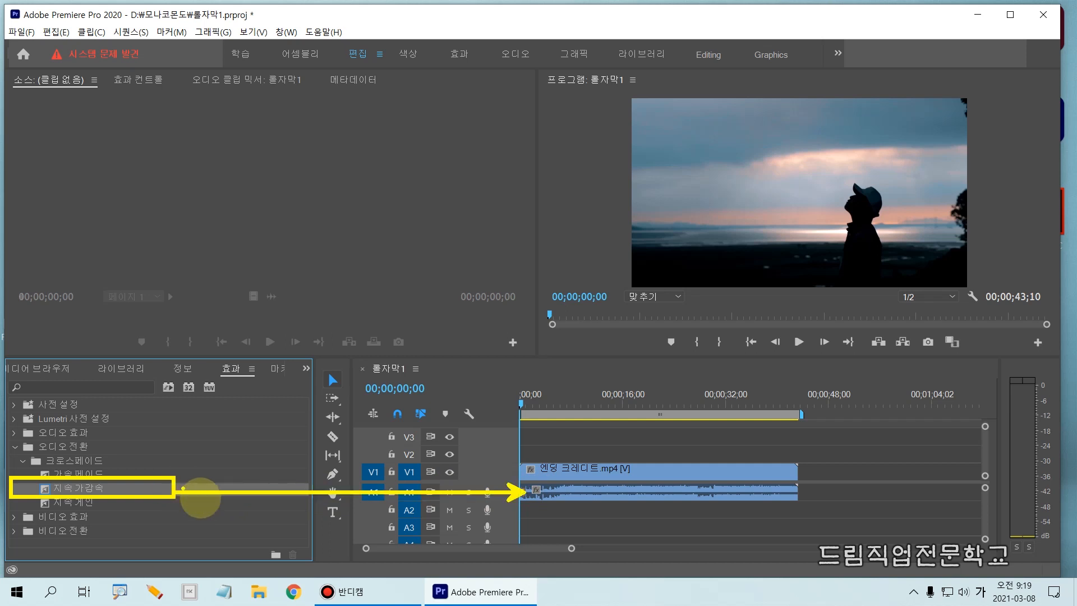
left_click_drag(506, 475, 537, 511)
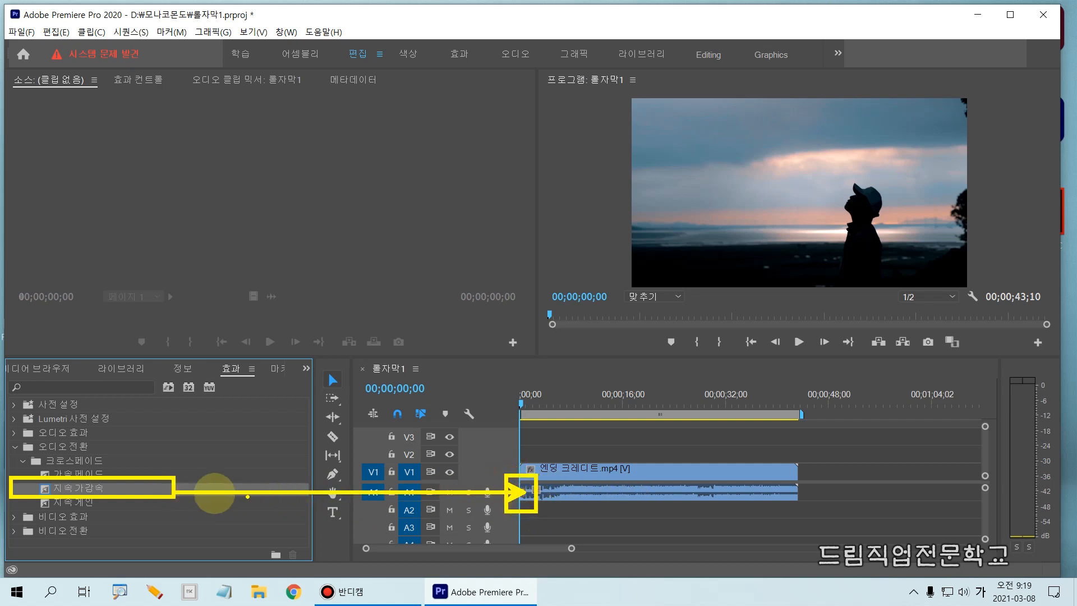
mouse_move(163, 492)
left_mouse_down()
mouse_move(507, 507)
mouse_move(630, 504)
mouse_move(780, 476)
mouse_move(776, 500)
mouse_move(800, 507)
mouse_move(784, 473)
mouse_move(787, 498)
mouse_move(809, 510)
left_mouse_up()
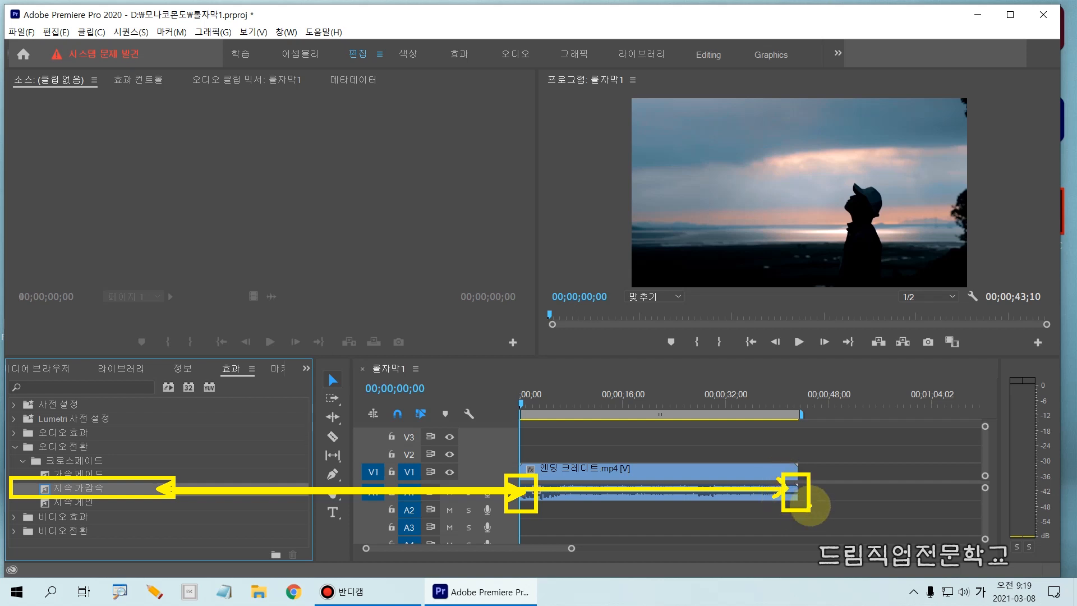
left_click_drag(117, 488, 796, 494)
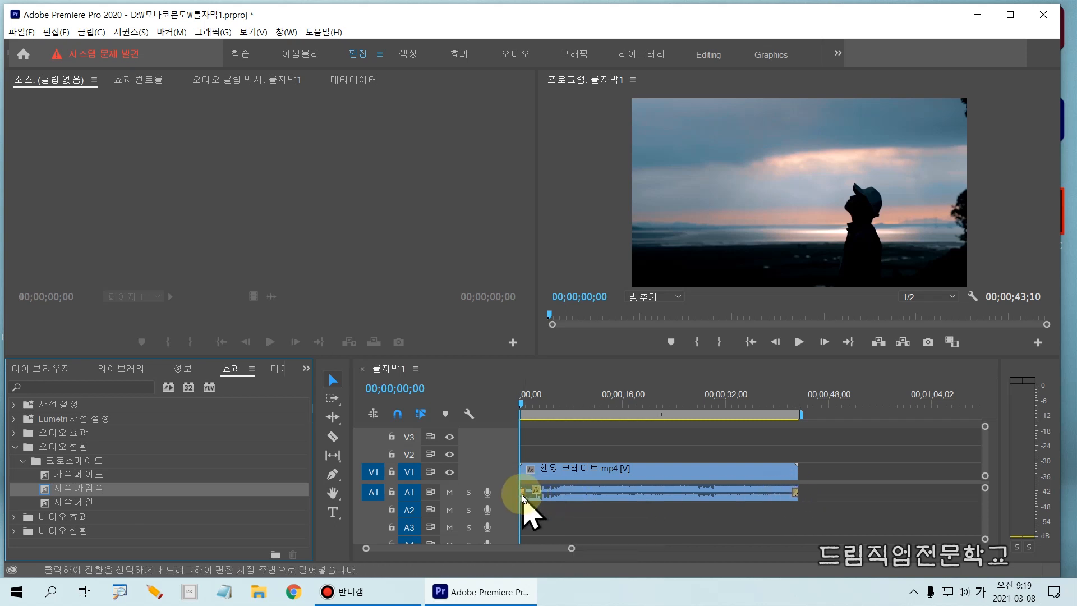
- Lengthen the 지속 가감속 crossfade at the start of the A1 audio to about 2.8 seconds
key("=")
key("=")
key("=")
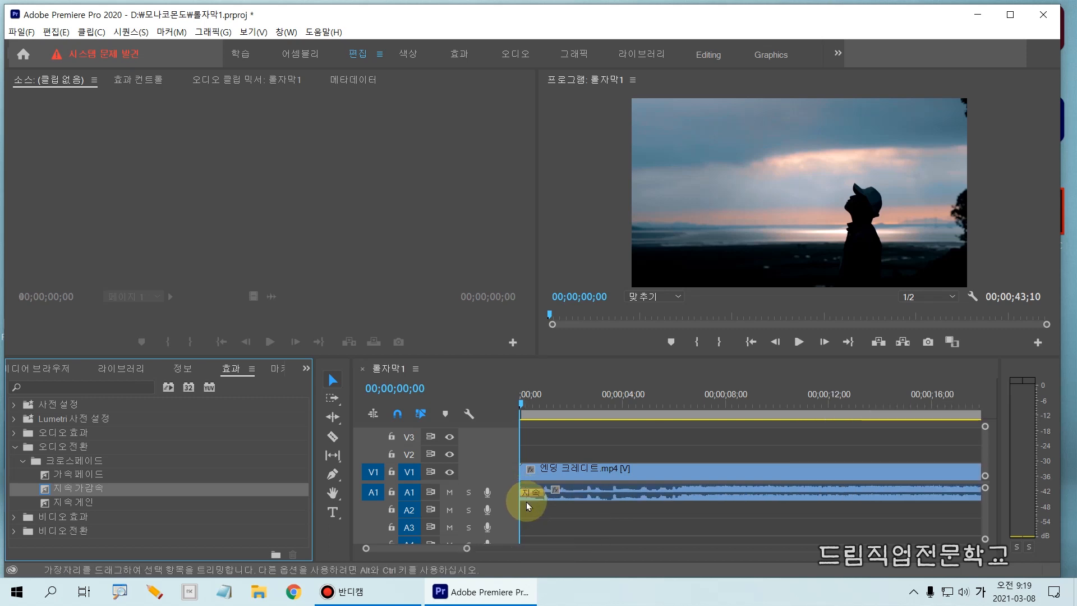
left_click_drag(499, 480, 583, 508)
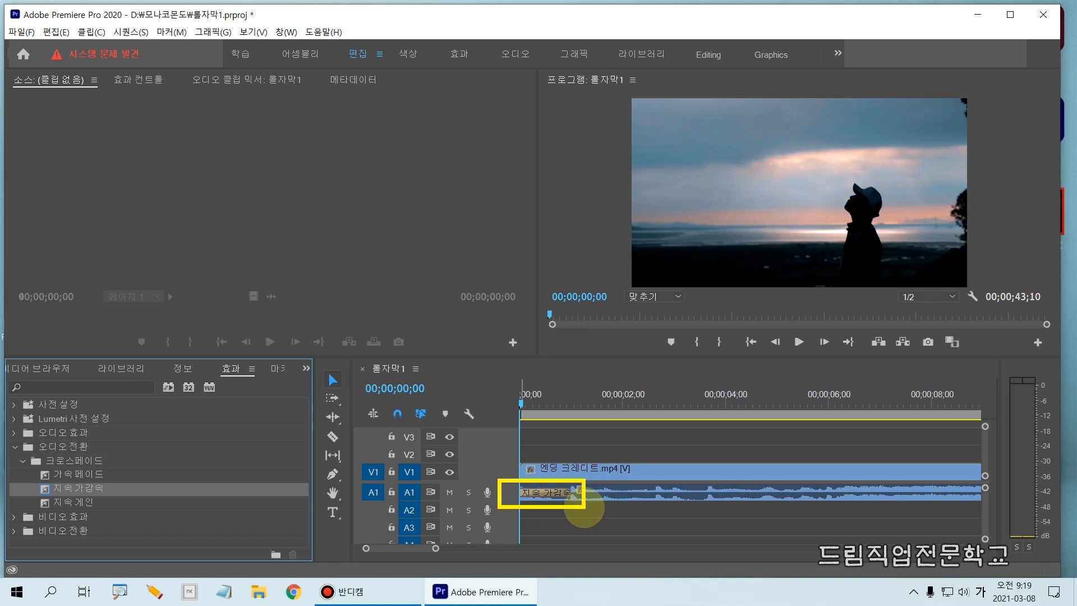
left_click(557, 496)
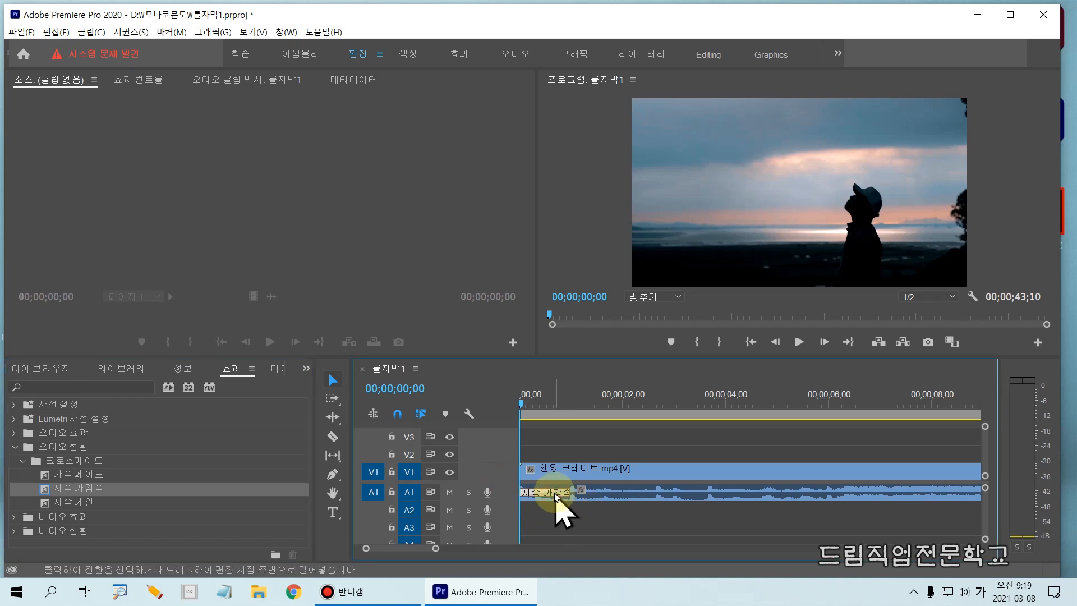
left_click_drag(508, 486, 576, 503)
key("Escape")
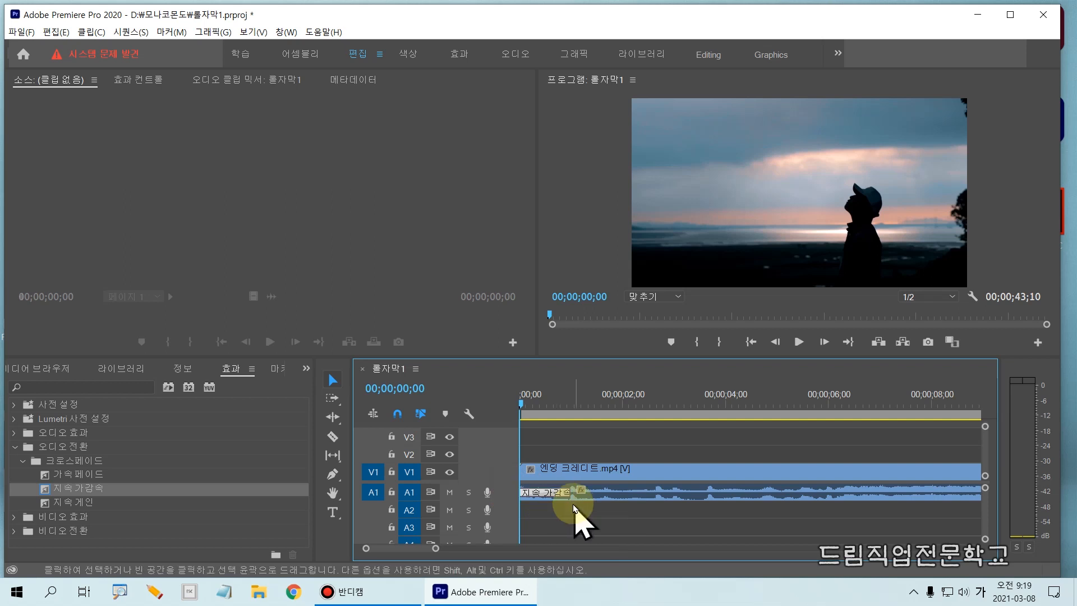
left_click_drag(570, 492, 661, 494)
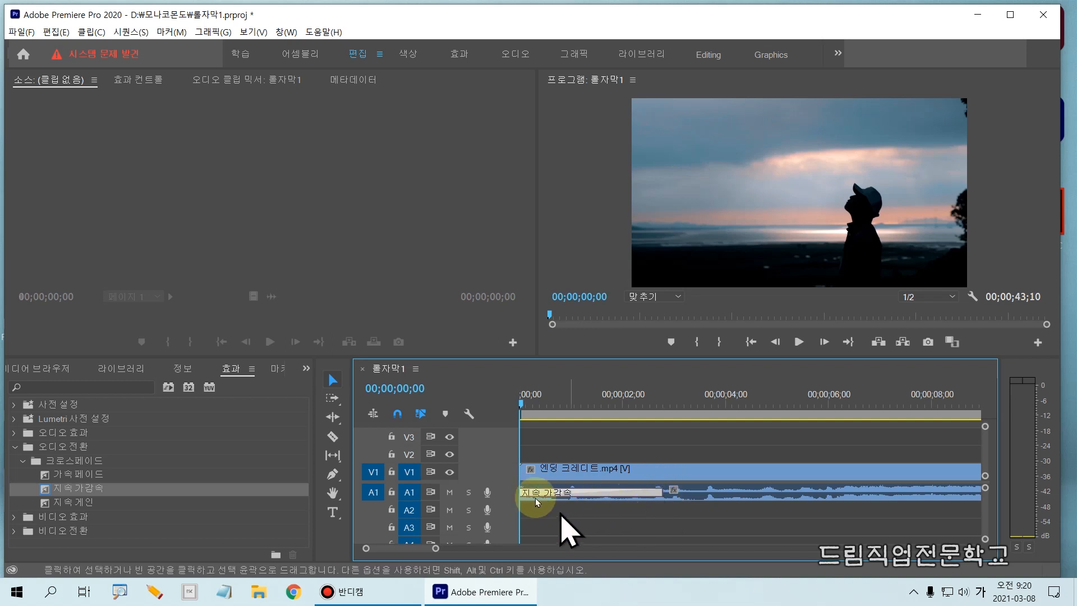
- Lengthen the 지속 가감속 crossfade at the end of the A1 audio to about 2.4 seconds
key("minus")
key("minus")
key("minus")
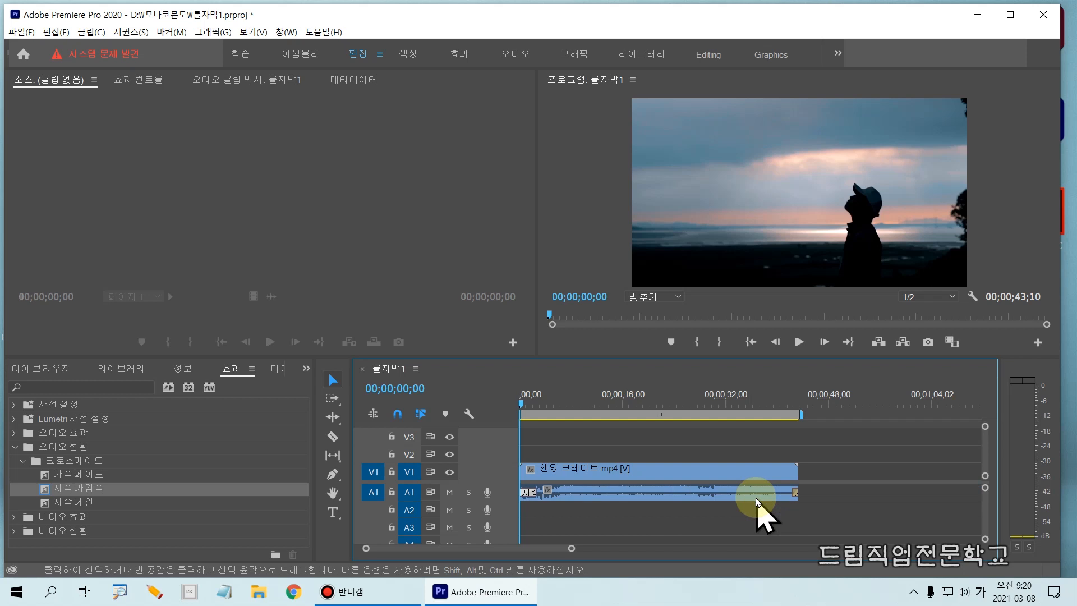
left_click_drag(769, 458, 827, 521)
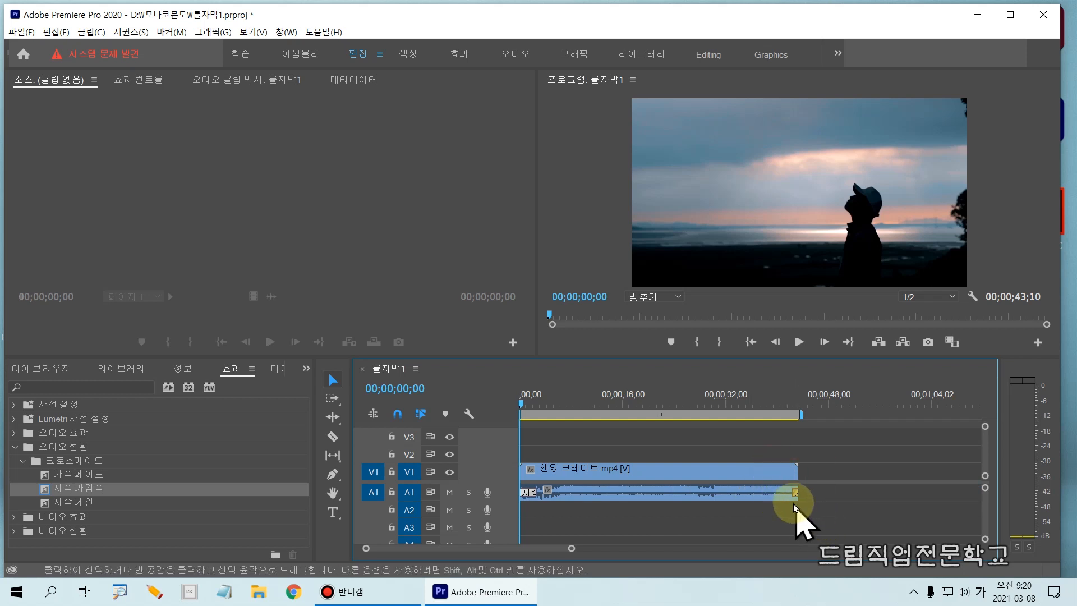
key("equal")
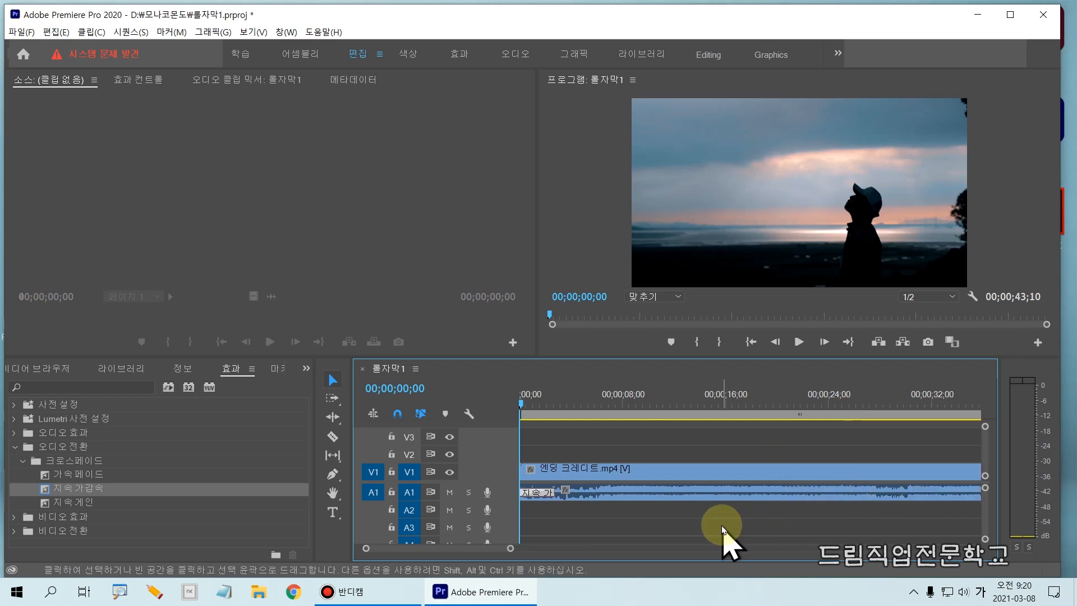
key("minus")
key("minus")
left_click_drag(638, 402, 658, 414)
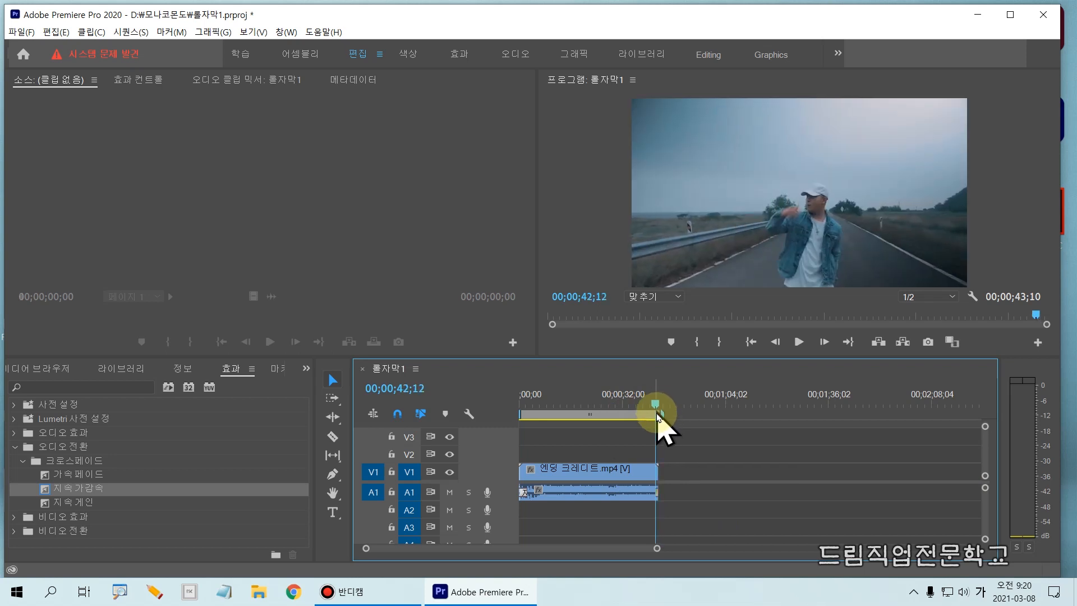
key("equal")
key("equal")
key("equal")
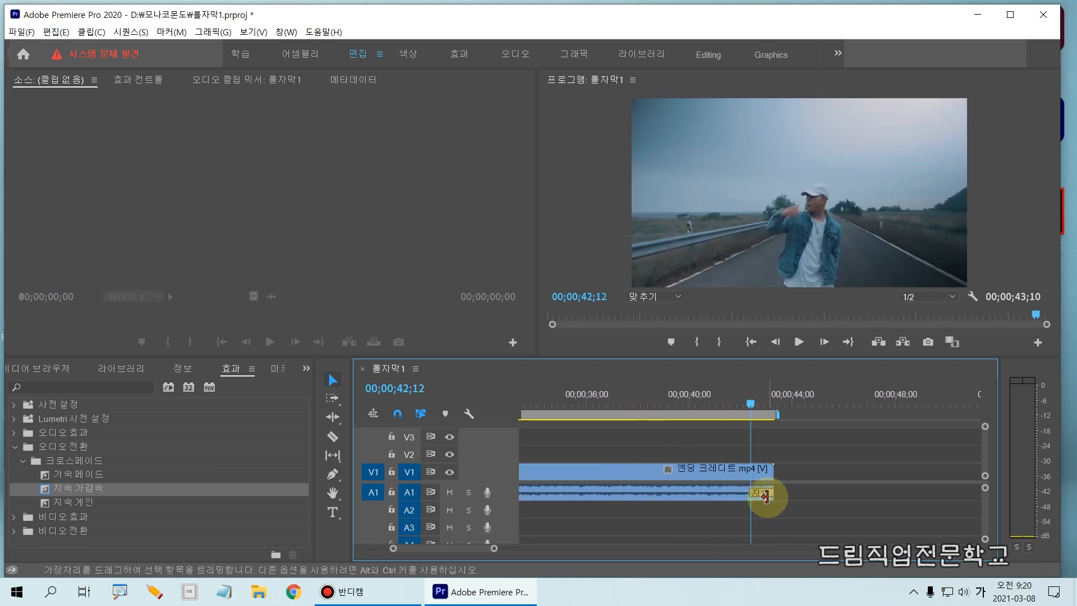
key("equal")
key("equal")
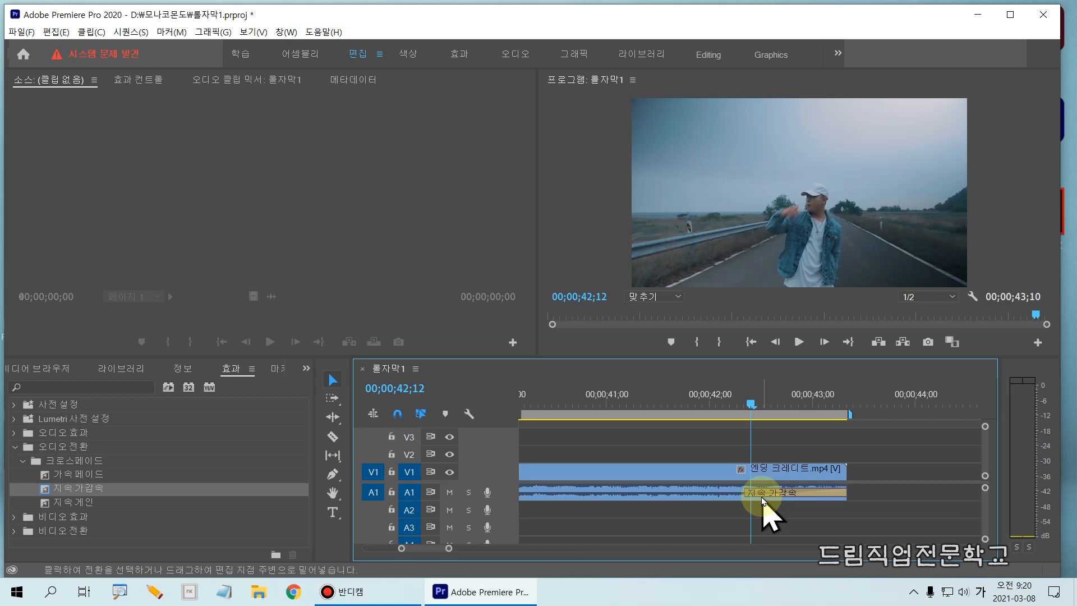
left_click(765, 500)
left_click_drag(746, 492, 605, 500)
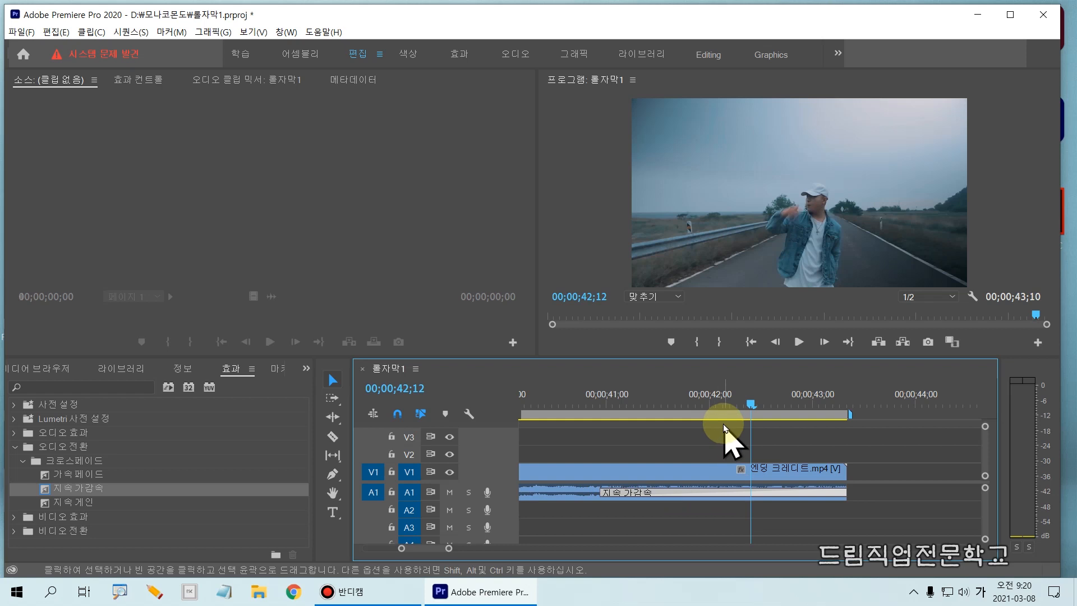
- Mute audio track A1 and return the playhead to the start of the sequence
key("minus")
key("minus")
left_click_drag(751, 402, 480, 437)
key("minus")
key("minus")
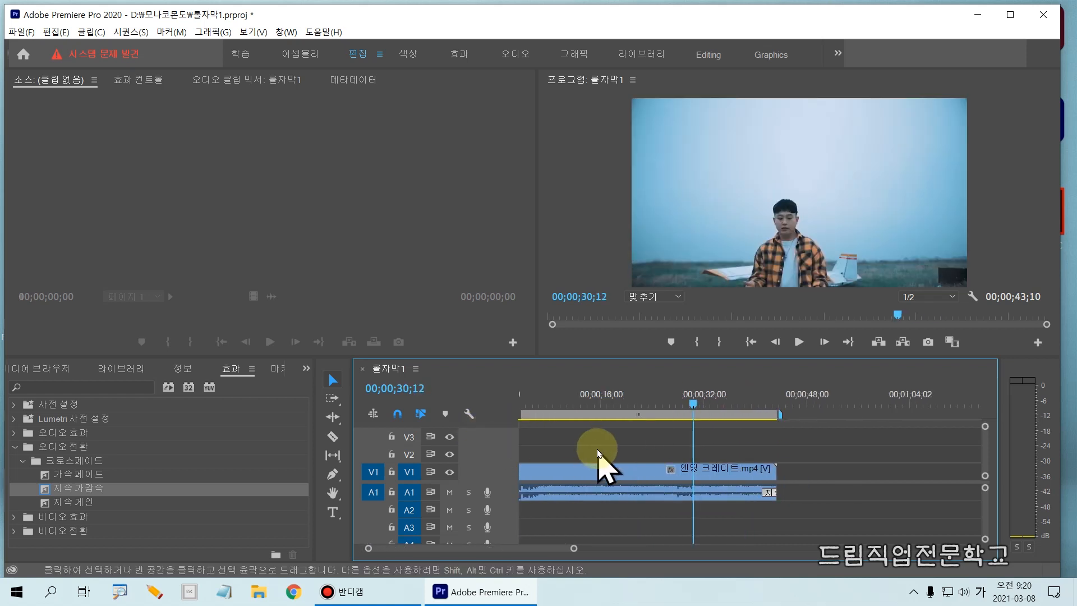
key("minus")
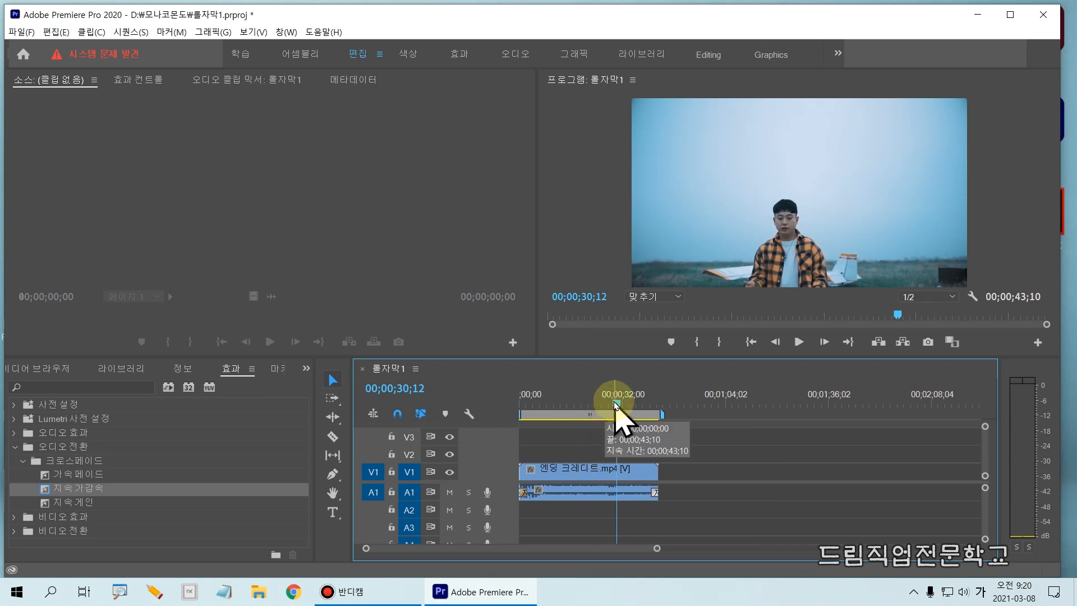
left_click(450, 493)
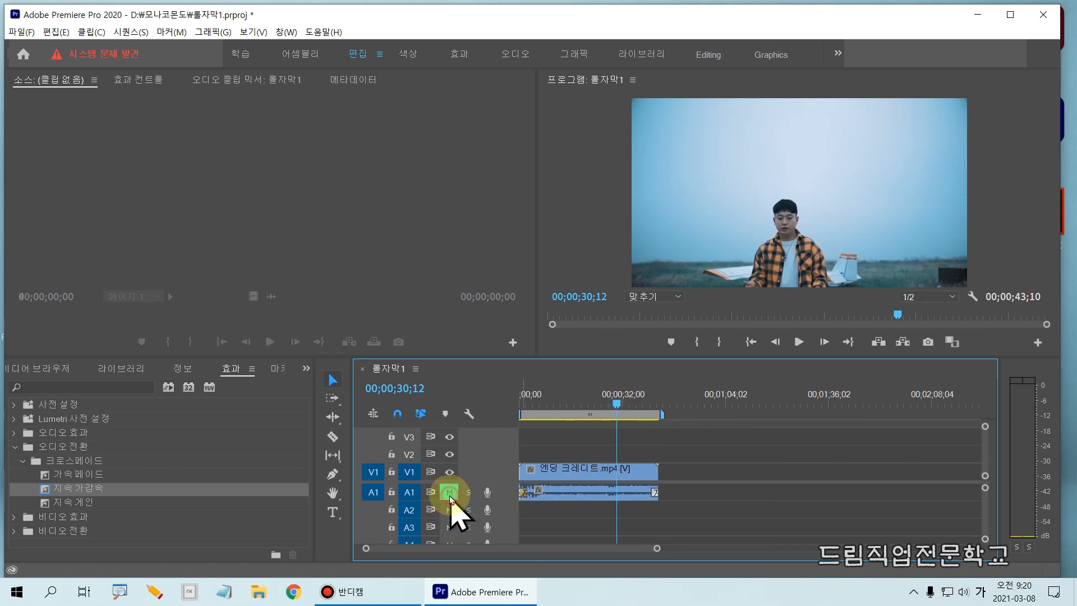
left_click_drag(617, 408, 483, 416)
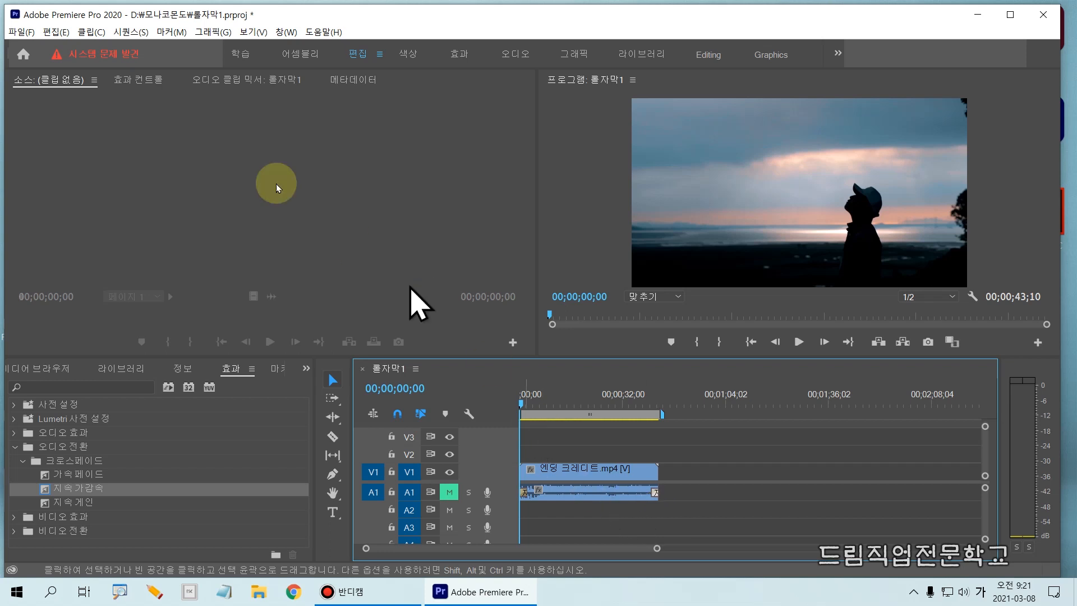
left_click(21, 33)
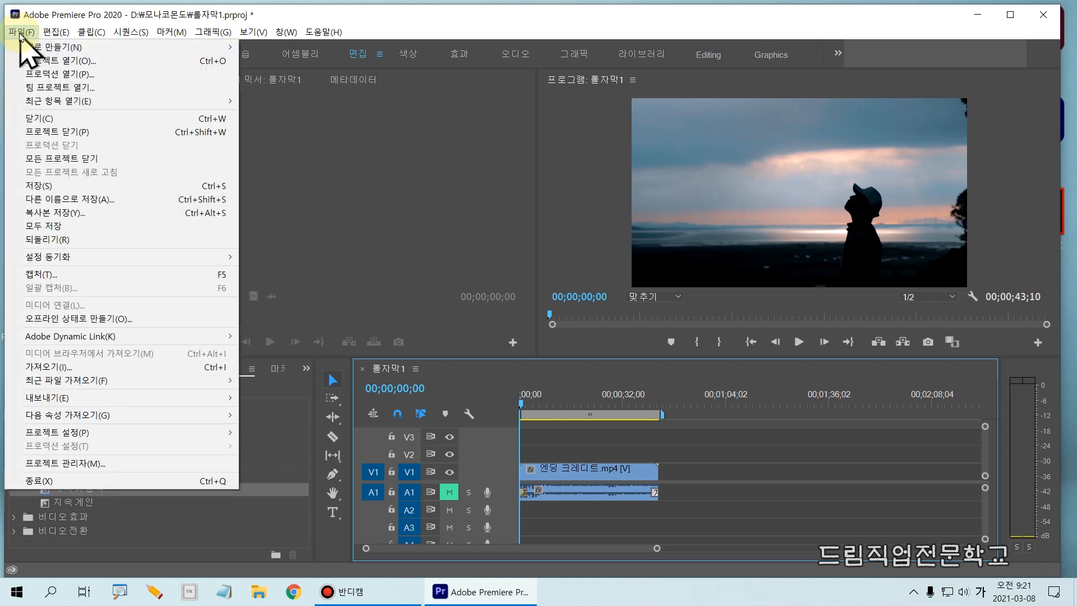
mouse_move(25, 47)
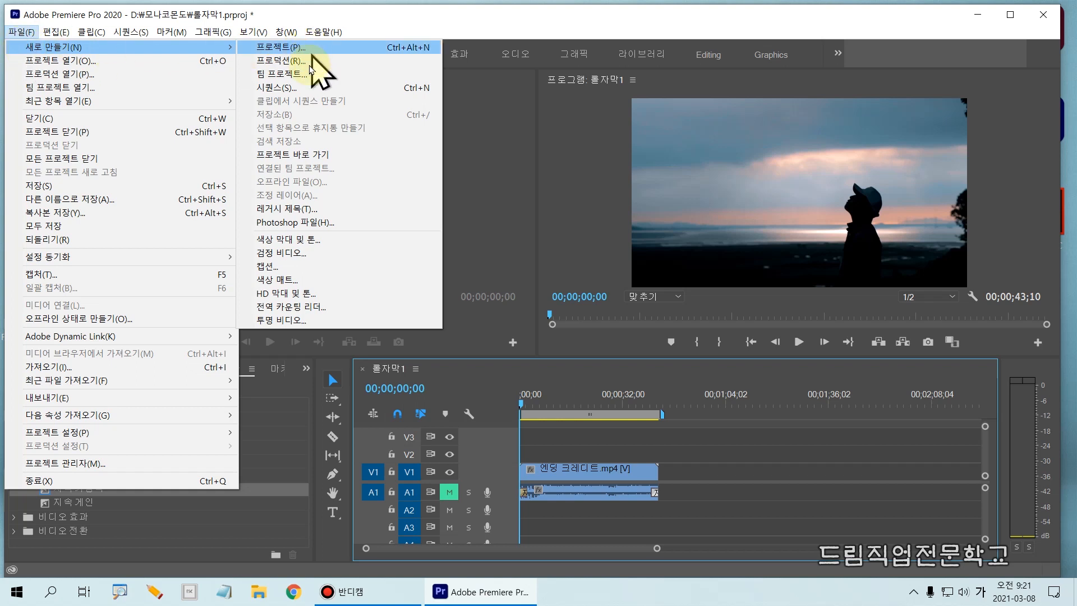
left_click(310, 210)
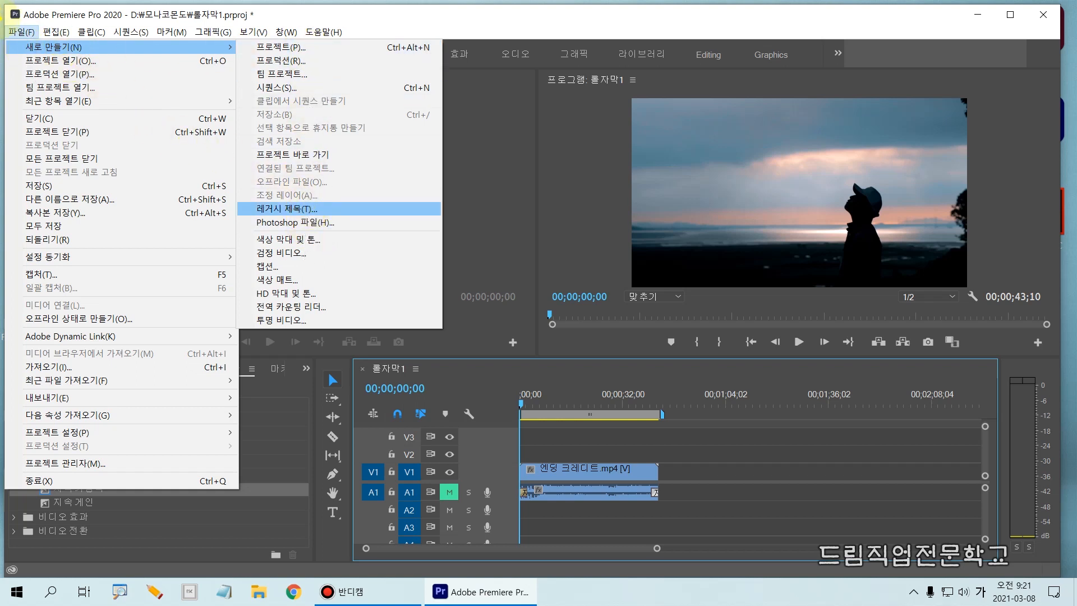
mouse_move(4, 25)
left_mouse_down()
mouse_move(47, 35)
mouse_move(19, 45)
mouse_move(98, 53)
left_mouse_up()
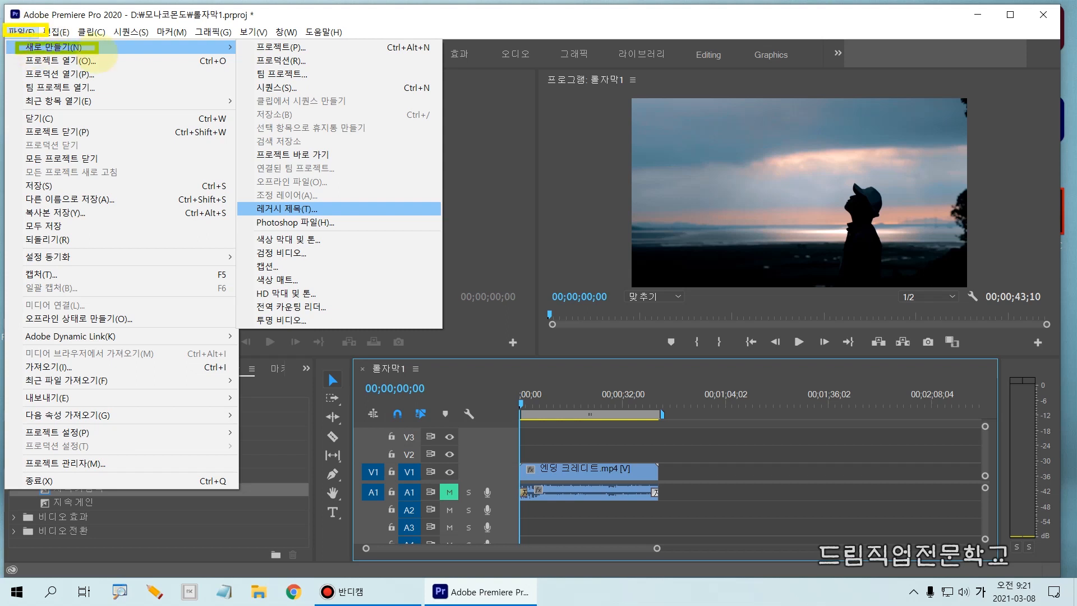
left_click_drag(232, 204, 401, 217)
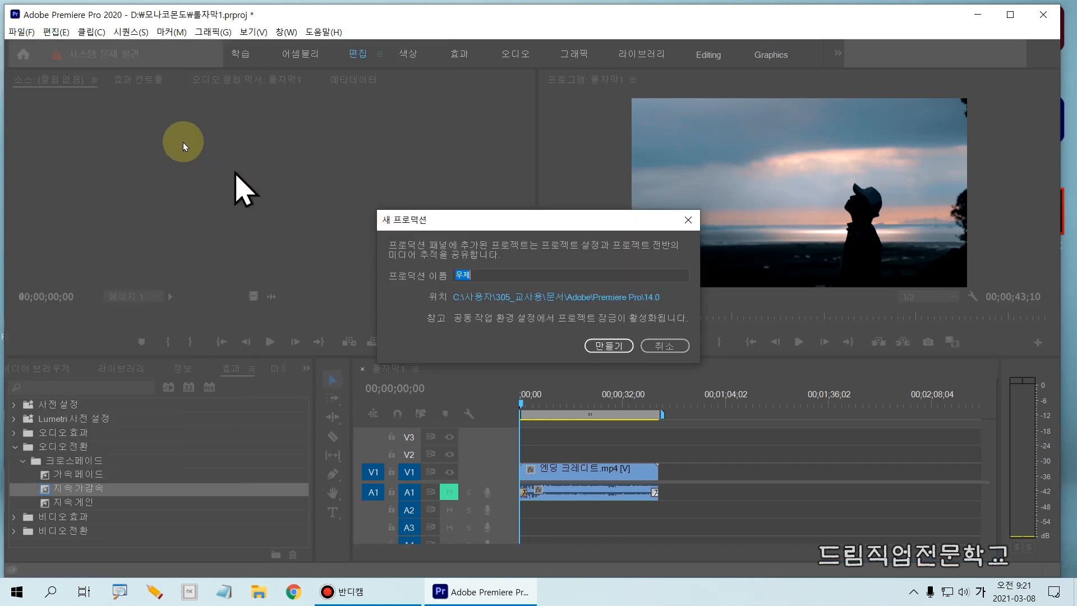
left_click(664, 346)
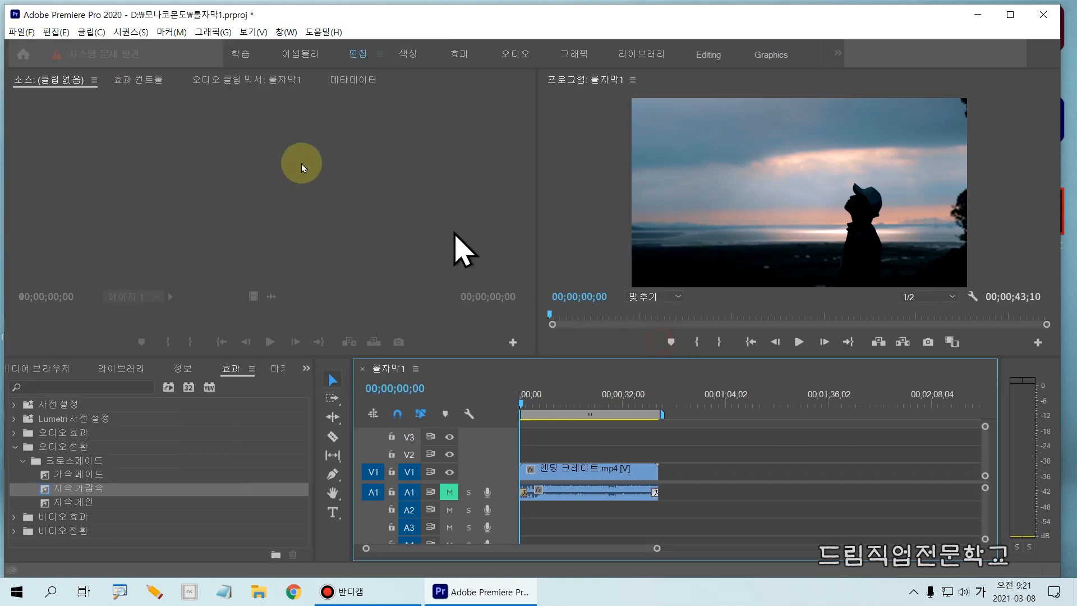
- Create a new legacy title named 롤자막, keeping the 1920 × 1080, 29.97 fps video settings
left_click(21, 32)
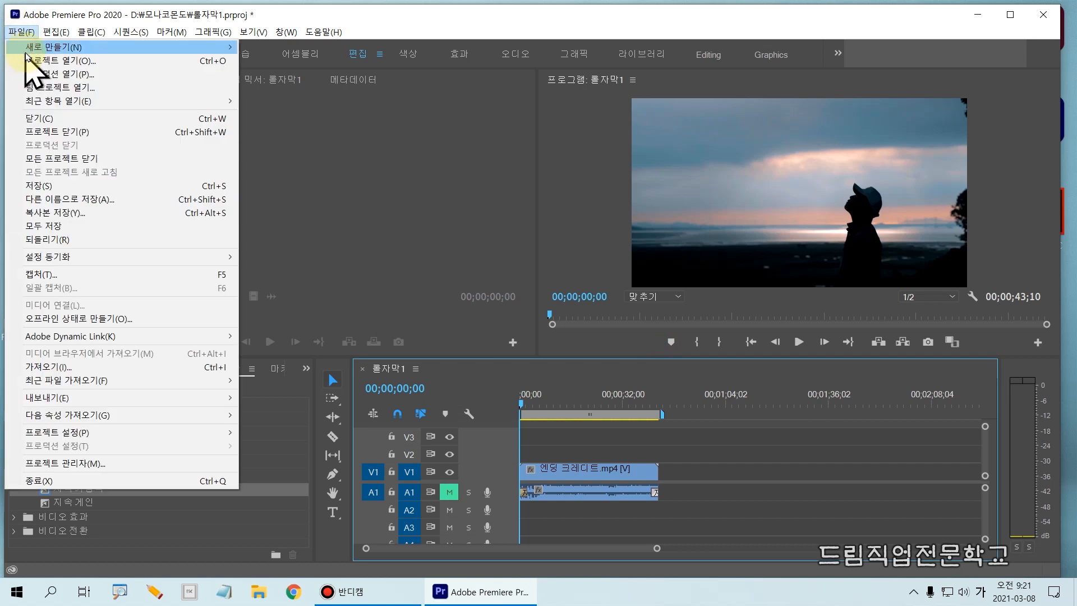
mouse_move(33, 47)
left_click(301, 214)
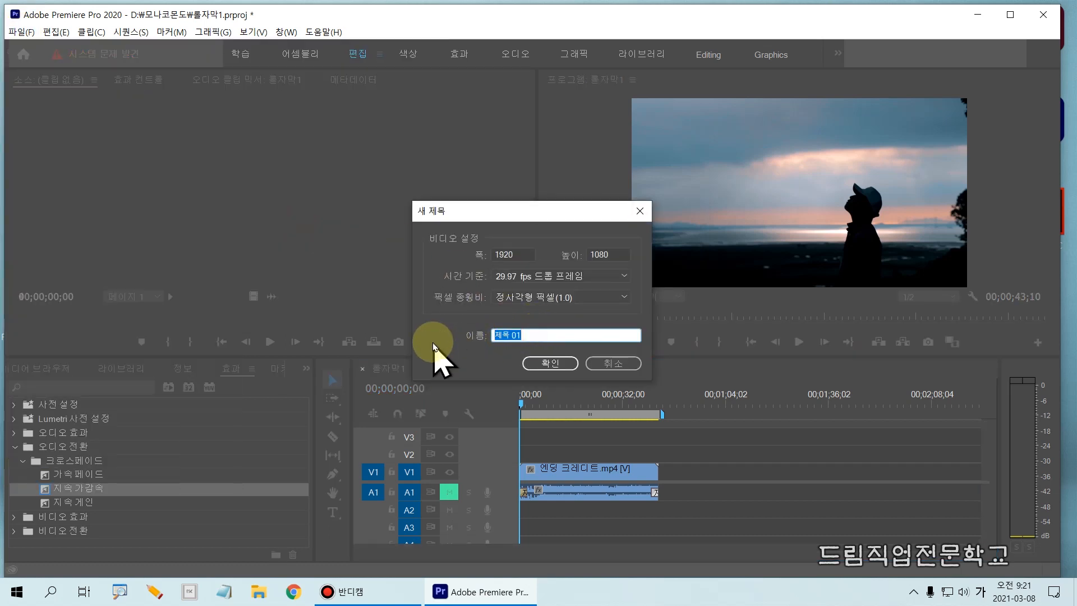
type("롤ㅈ")
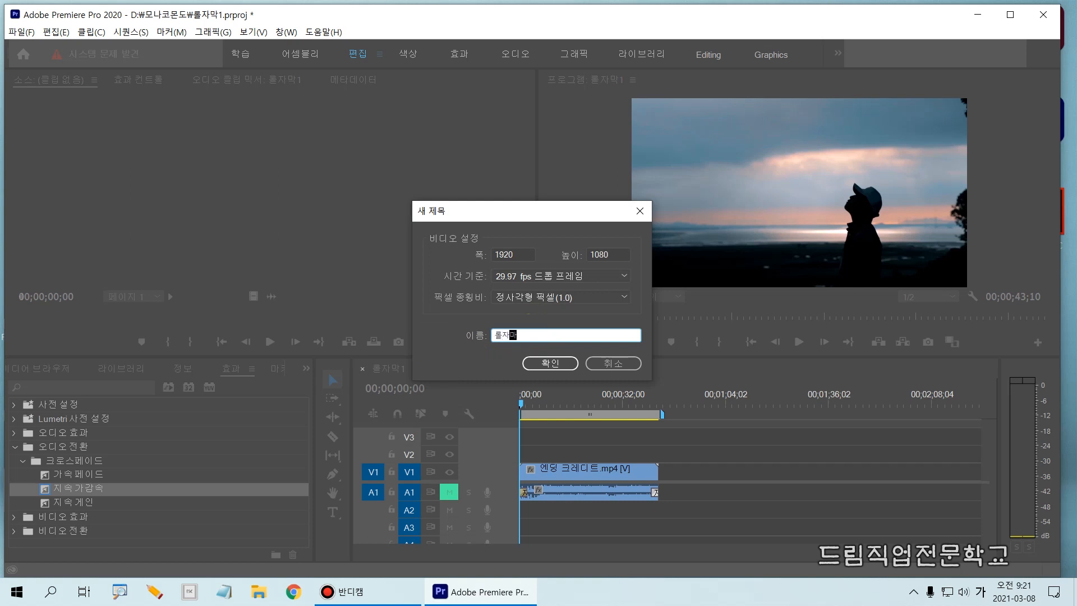
left_click(547, 364)
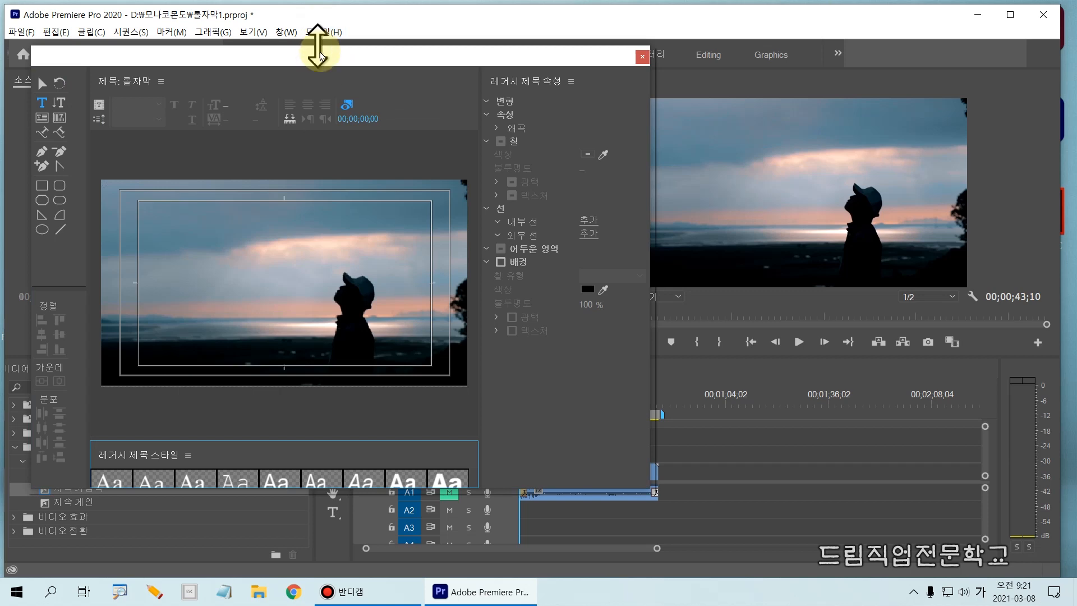
- Reposition the legacy title window and widen it and its title canvas to give a larger preview
left_click_drag(322, 56, 476, 94)
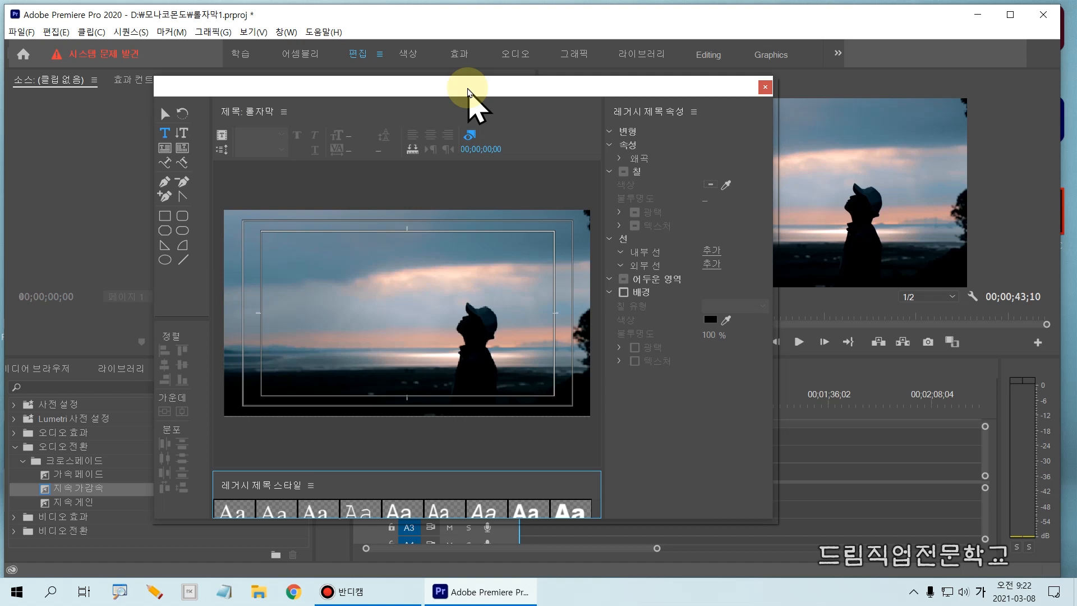
left_click_drag(468, 92, 471, 88)
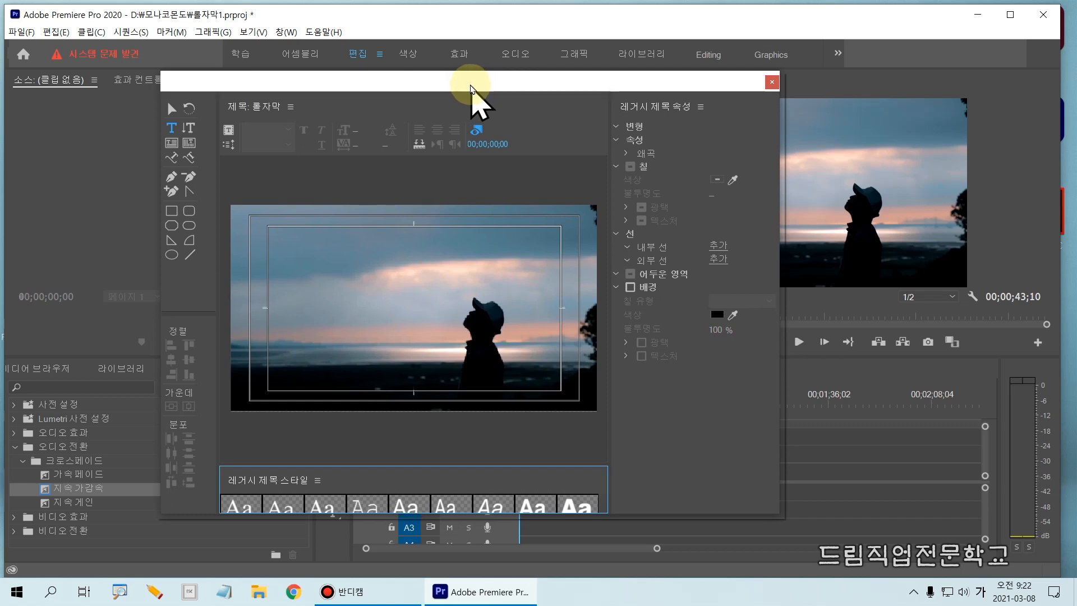
key("y")
left_click_drag(151, 119, 184, 138)
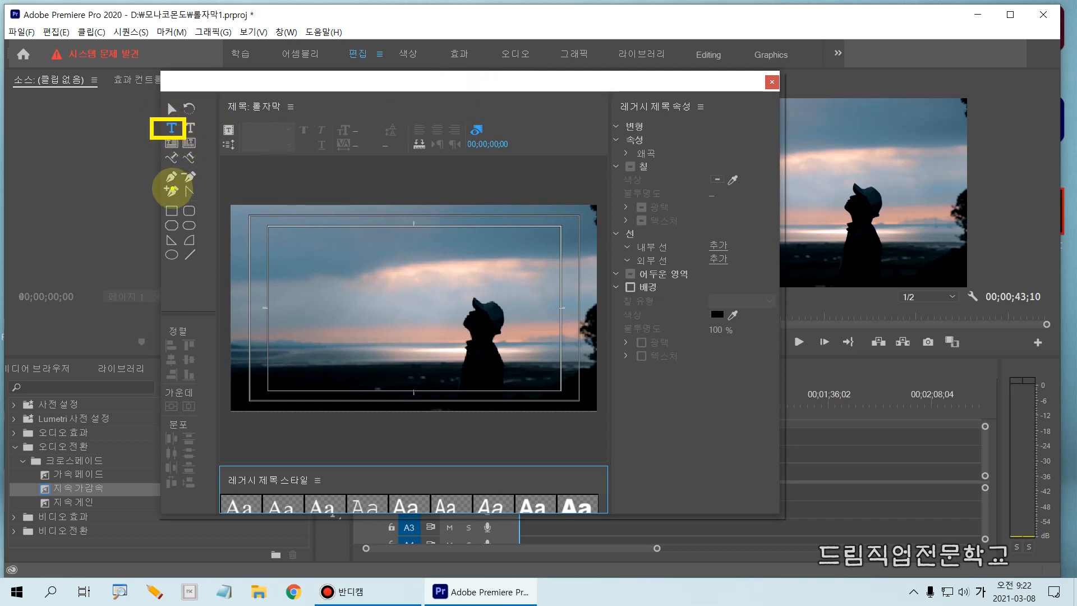
key("Escape")
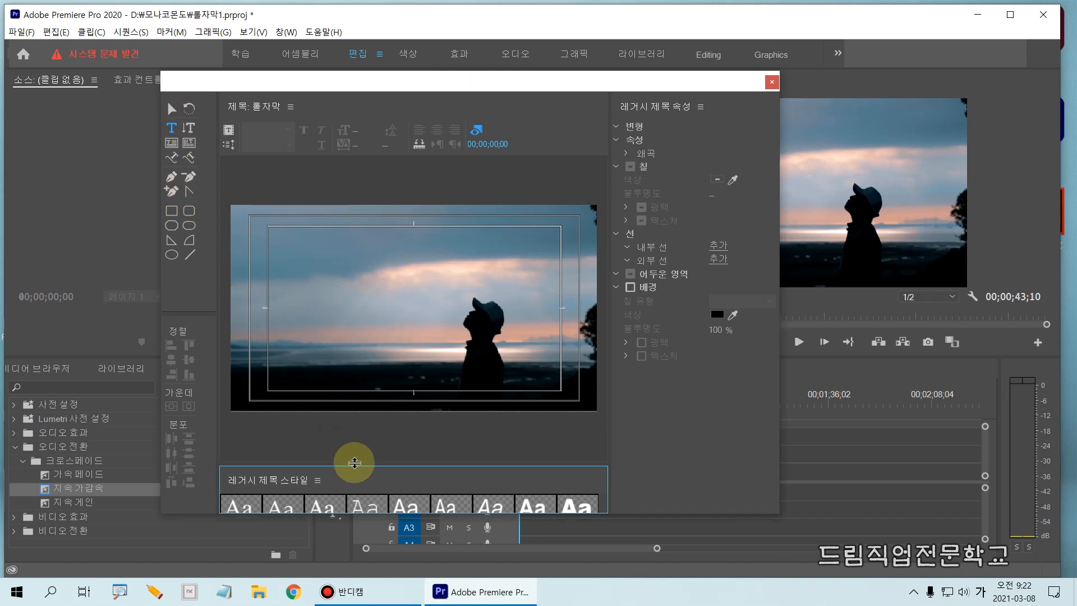
left_click_drag(355, 463, 356, 471)
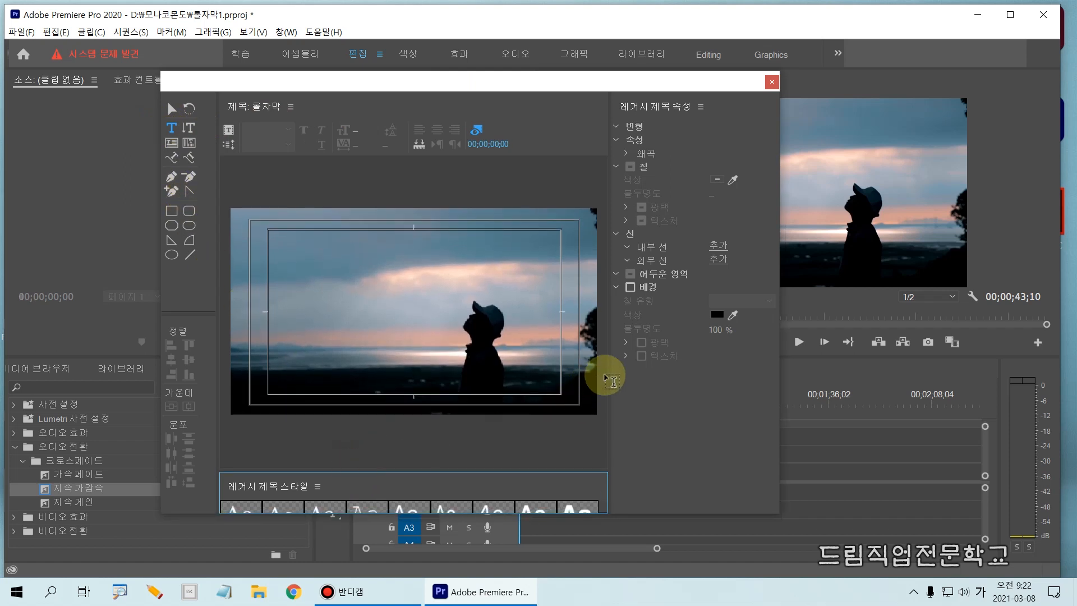
left_click_drag(614, 365, 679, 365)
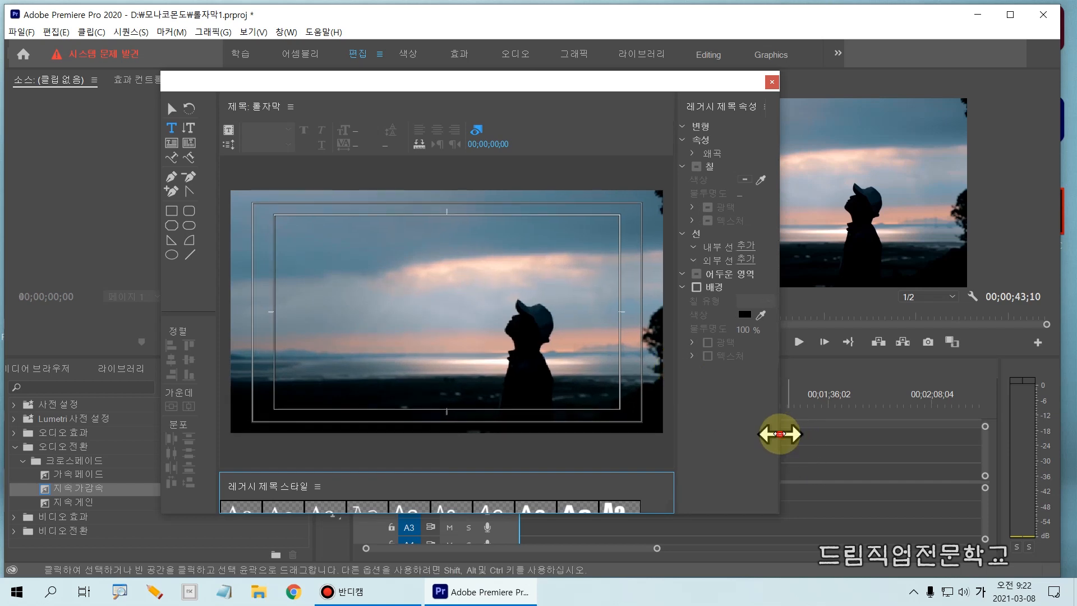
left_click_drag(778, 433, 936, 437)
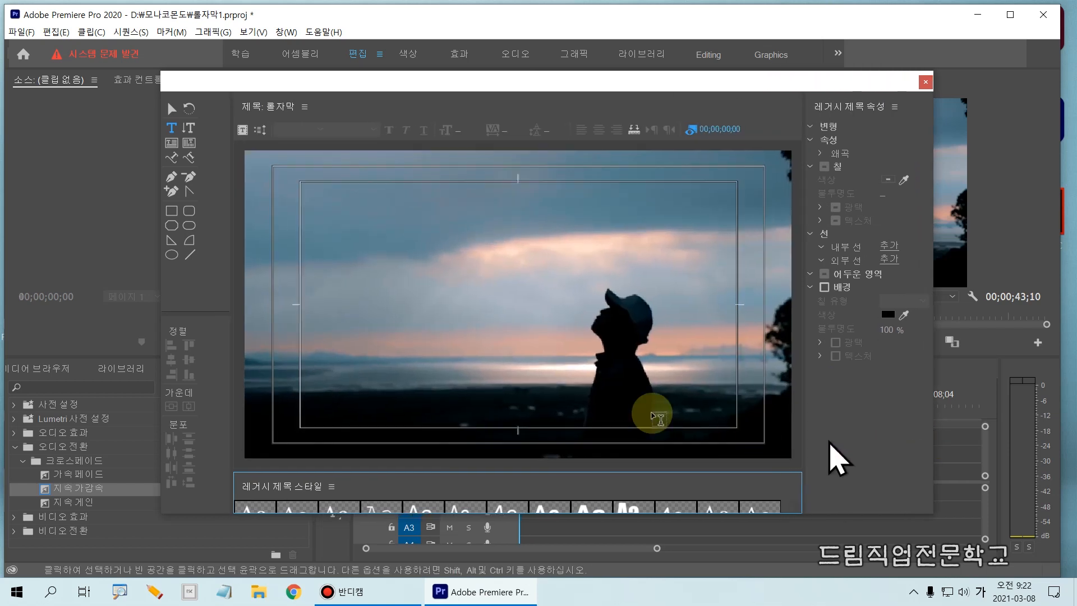
- Start a horizontal text object near the upper-left corner of the title's inner safe margin with the Type tool
left_click_drag(147, 119, 185, 140)
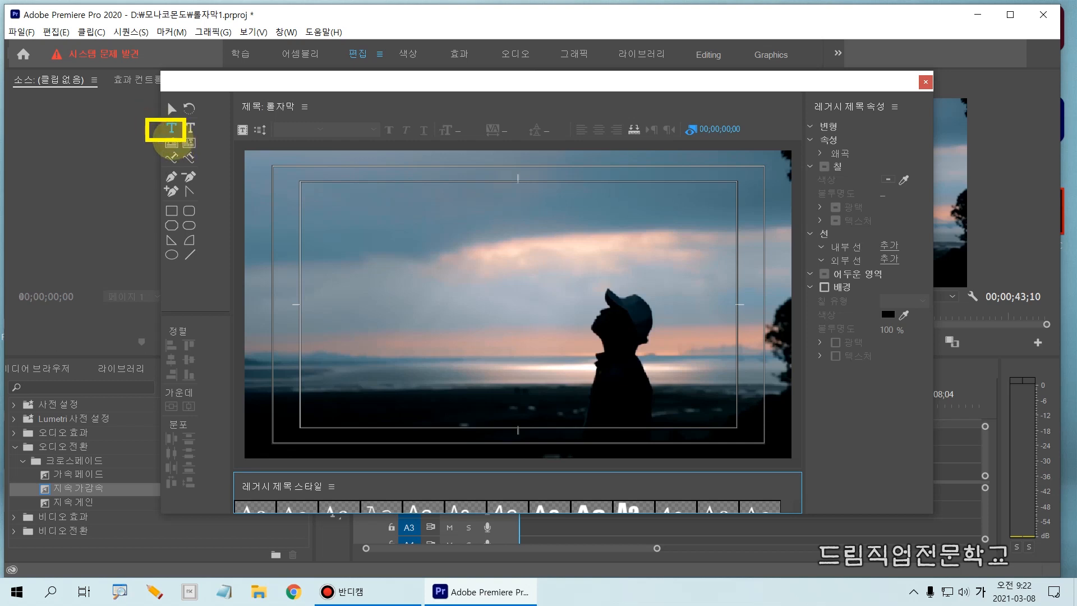
key("Escape")
left_click(314, 194)
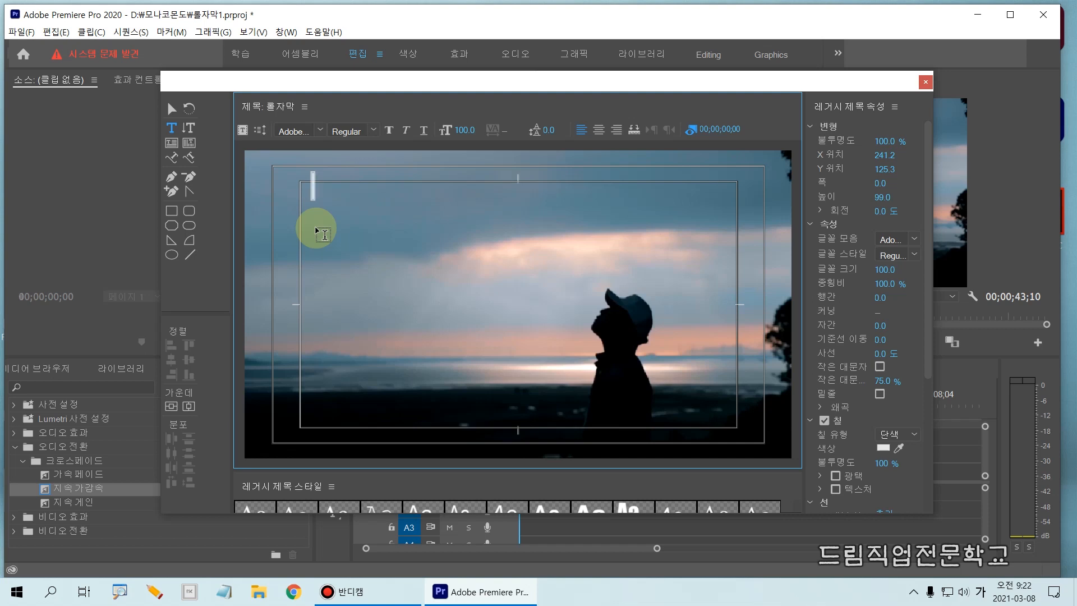
type("☒☒☒☒☒☒☒☒☒☒☒")
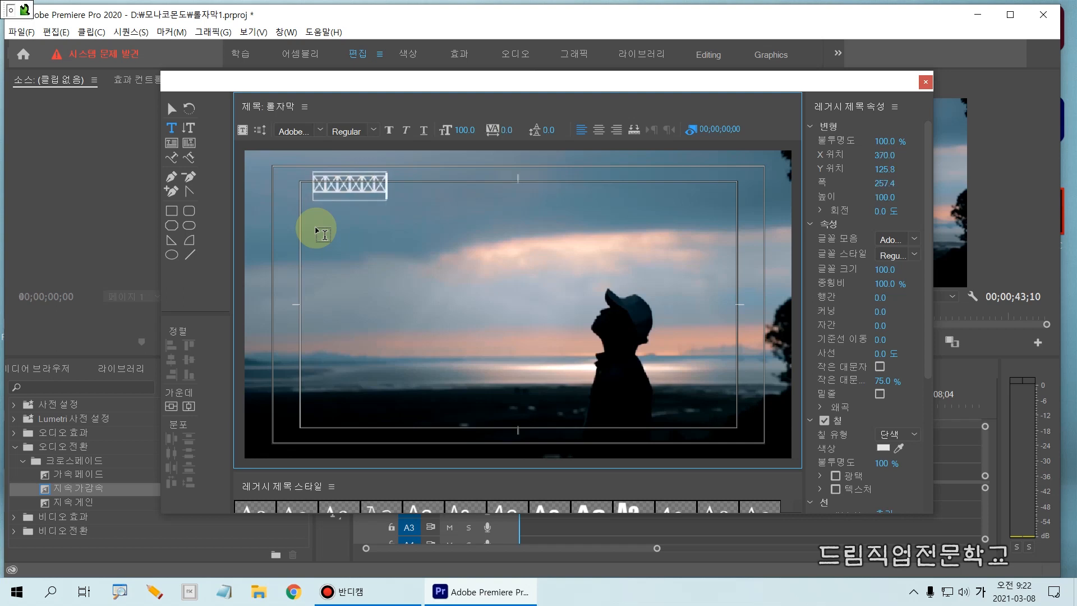
key("Return")
type("☒☒☒☒☒☒☒☒☒☒")
key("Return")
type("☒☒☒☒☒☒☒☒☒☒☒☒☒☒")
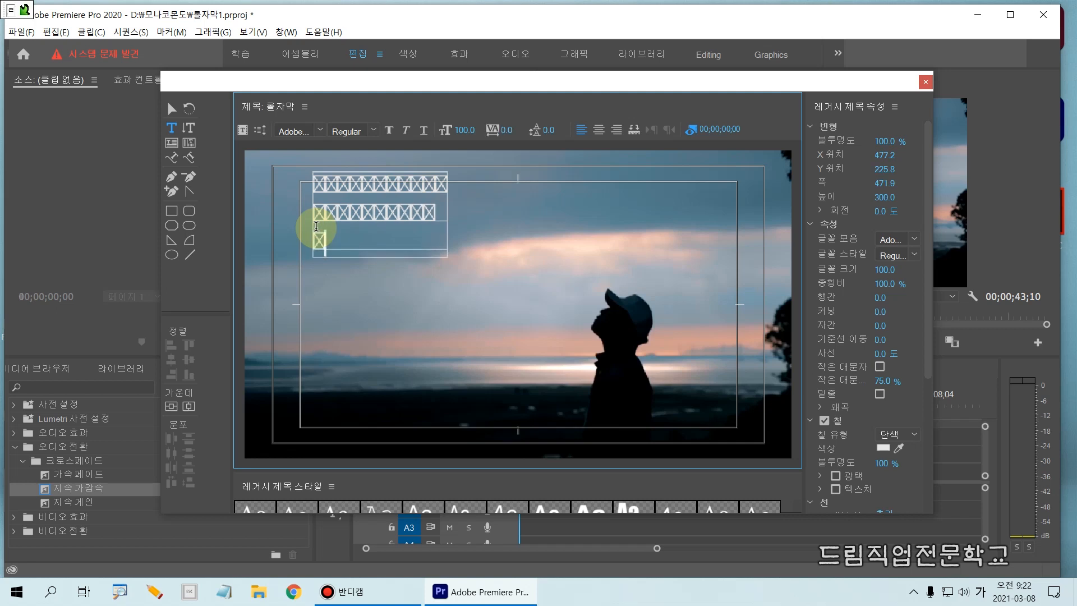
key("Return")
type("☒☒☒☒☒☒☒☒☒☒☒☒☒☒☒")
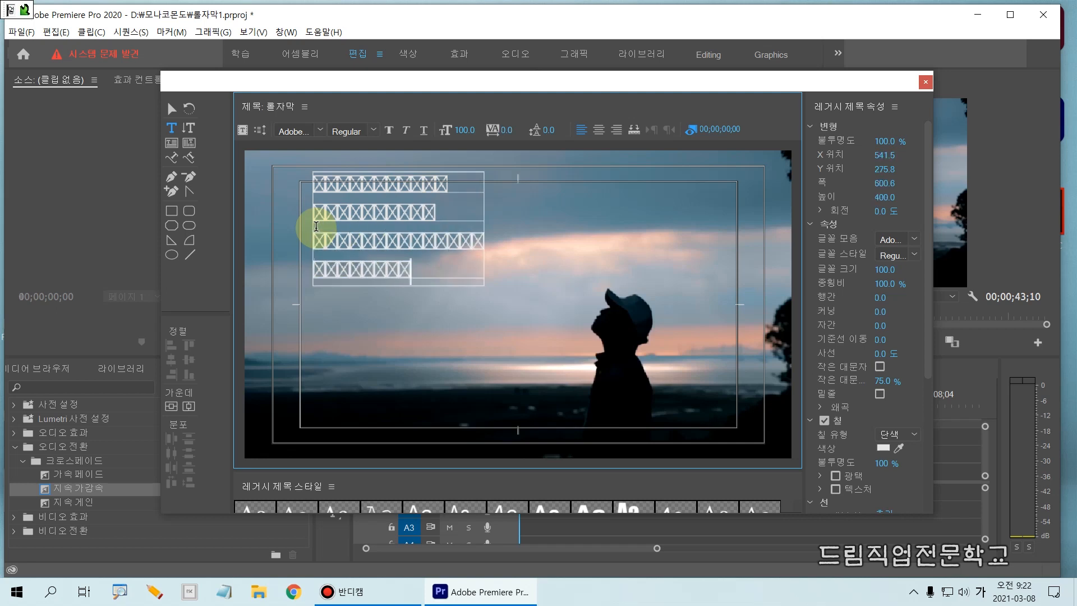
key("Return")
key("BackSpace")
key("BackSpace")
key("BackSpace")
key("BackSpace")
key("BackSpace")
key("BackSpace")
key("BackSpace")
key("BackSpace")
key("BackSpace")
key("BackSpace")
key("BackSpace")
key("BackSpace")
key("BackSpace")
key("BackSpace")
key("BackSpace")
key("BackSpace")
key("BackSpace")
key("BackSpace")
key("BackSpace")
key("BackSpace")
key("BackSpace")
key("BackSpace")
key("BackSpace")
key("BackSpace")
key("BackSpace")
key("BackSpace")
key("BackSpace")
key("BackSpace")
key("BackSpace")
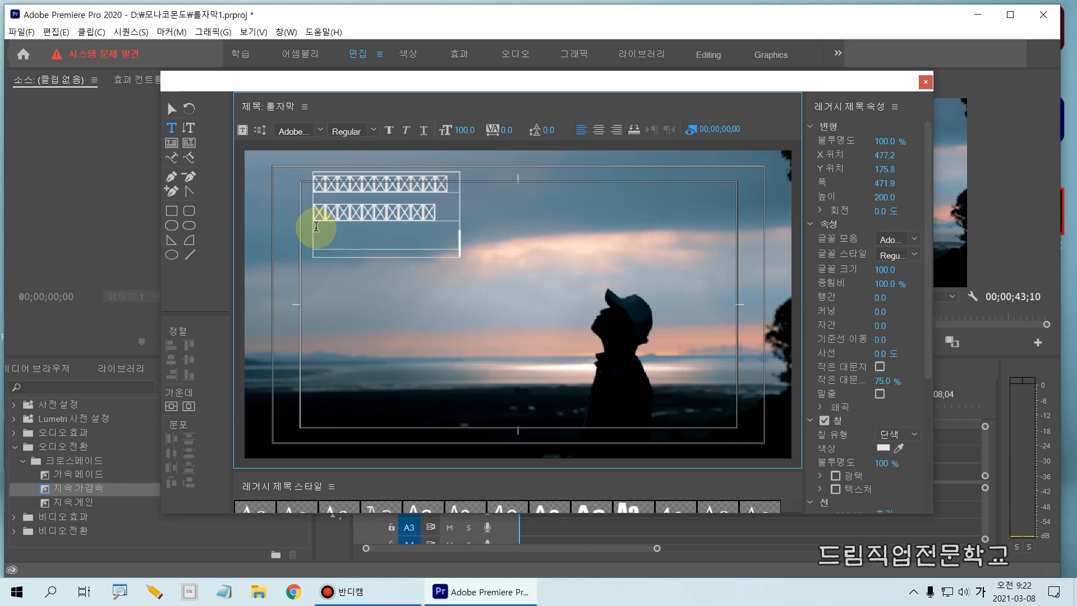
key("BackSpace")
key("BackSpace")
key("BackSpace")
key("BackSpace")
key("BackSpace")
key("BackSpace")
key("BackSpace")
key("BackSpace")
key("BackSpace")
key("BackSpace")
key("BackSpace")
key("BackSpace")
key("BackSpace")
key("BackSpace")
key("BackSpace")
key("BackSpace")
key("BackSpace")
key("BackSpace")
key("BackSpace")
key("BackSpace")
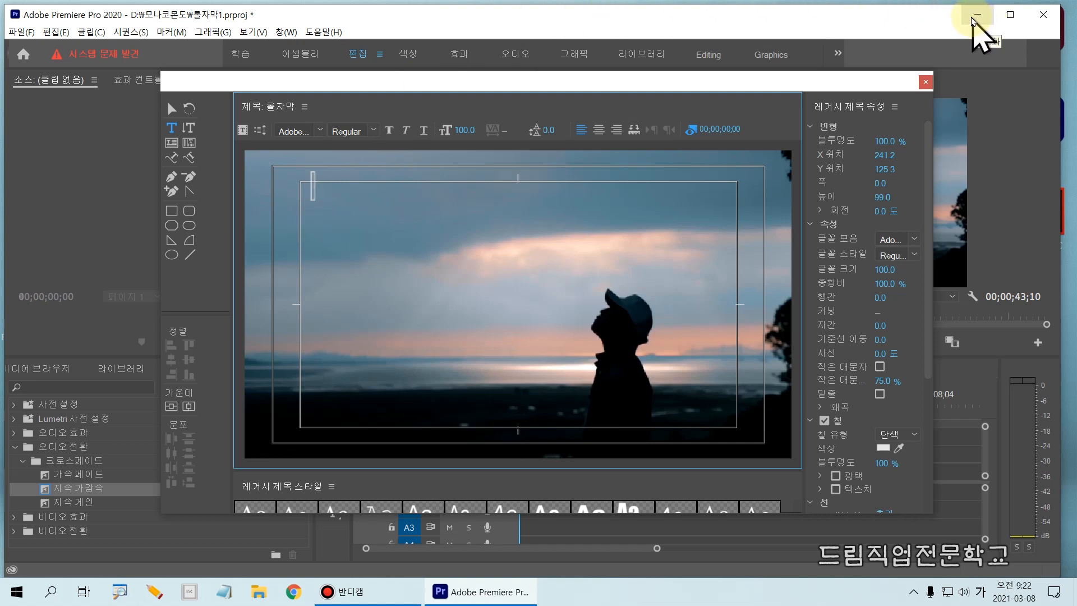
- Minimize Premiere Pro and open the folder D:\모나코온도\프리미어프로\8일차 in File Explorer
mouse_move(959, 2)
left_mouse_down()
mouse_move(991, 25)
mouse_move(972, 3)
mouse_move(956, 4)
left_mouse_up()
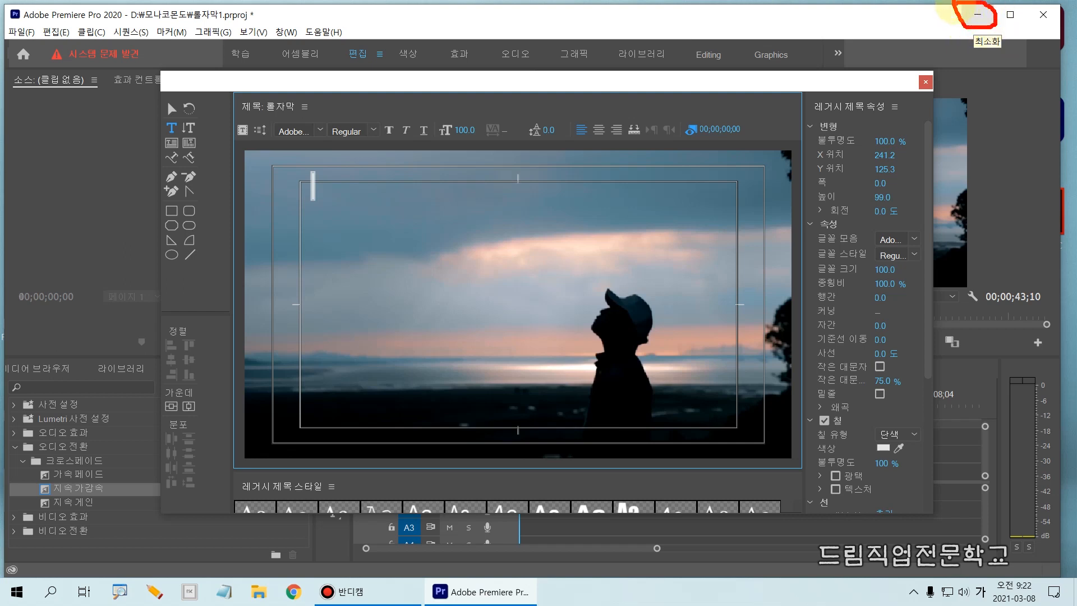
left_click_drag(975, 8, 985, 5)
left_click(983, 15)
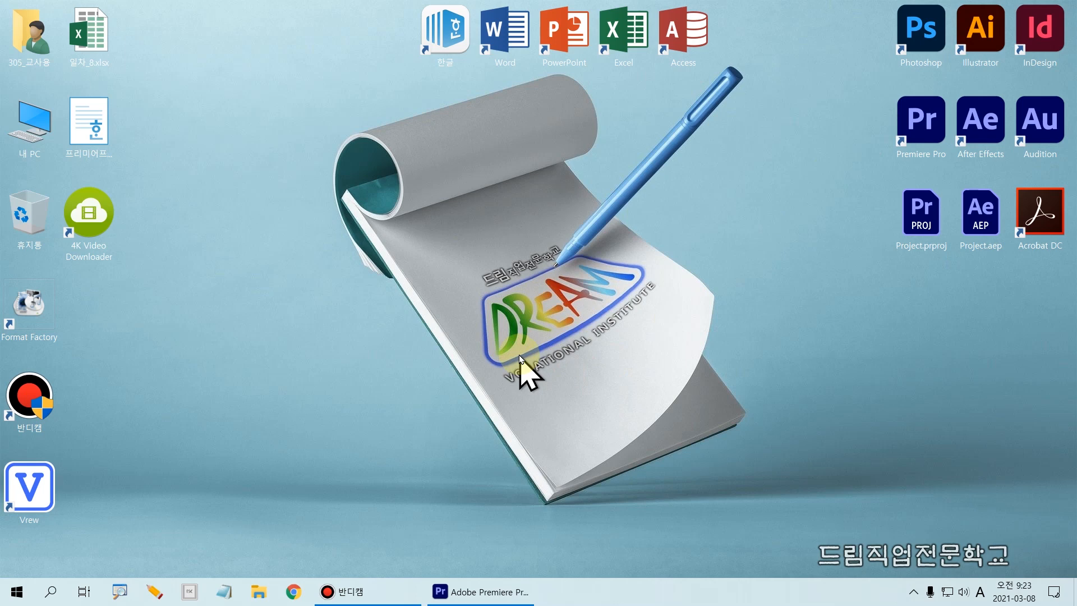
double_click(30, 123)
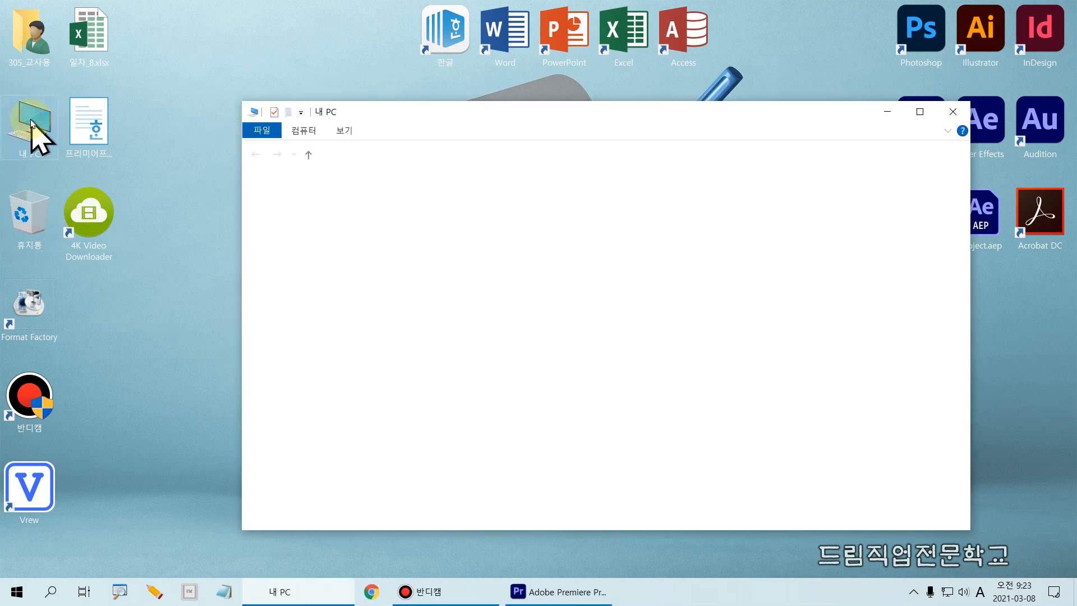
left_click_drag(398, 123, 318, 70)
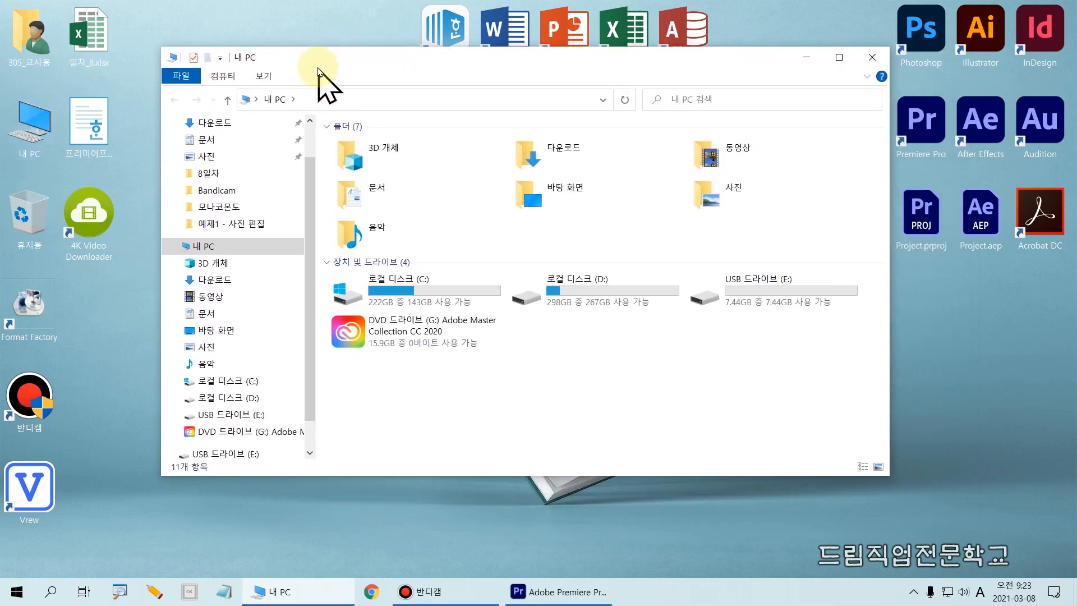
double_click(607, 306)
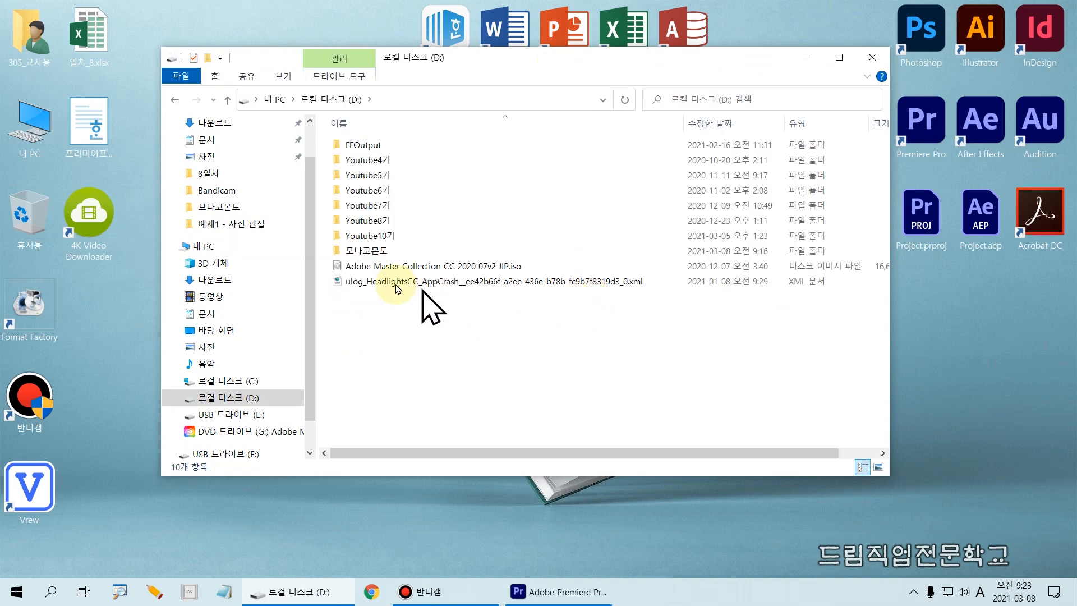
double_click(366, 250)
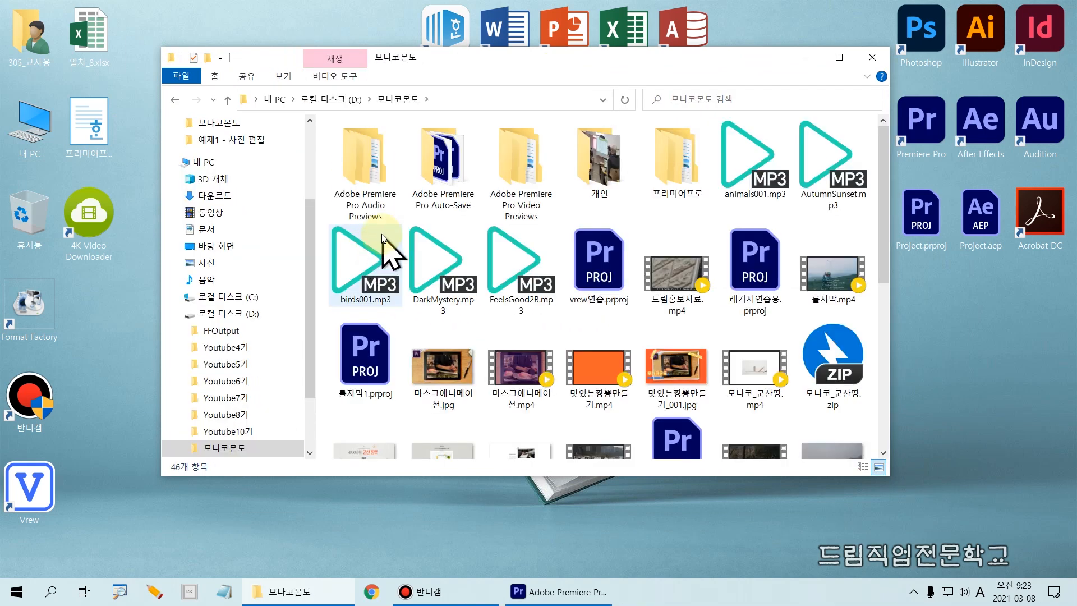
mouse_move(682, 168)
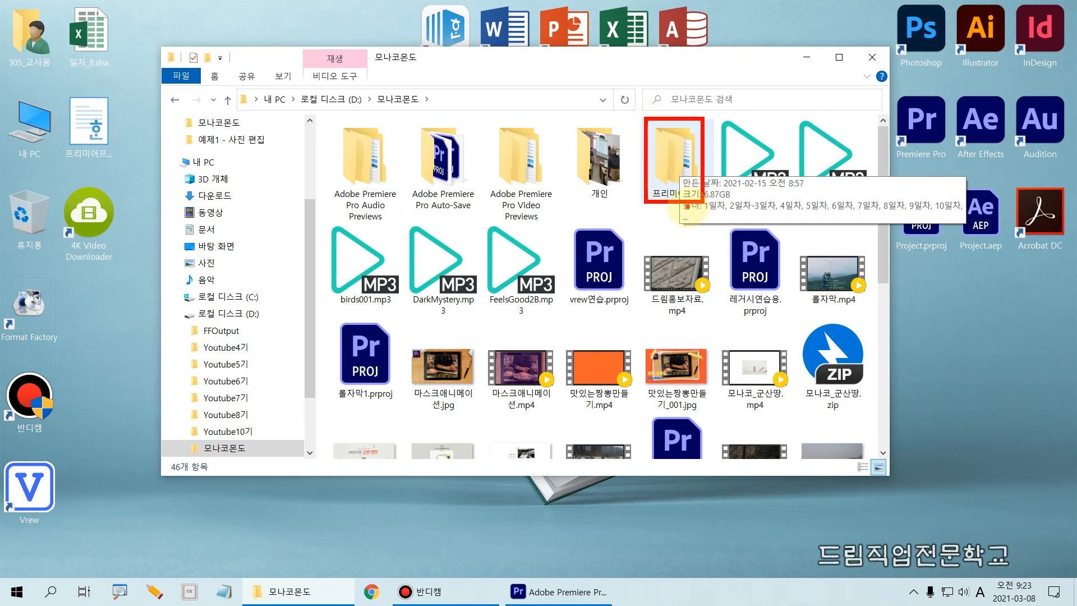
double_click(681, 166)
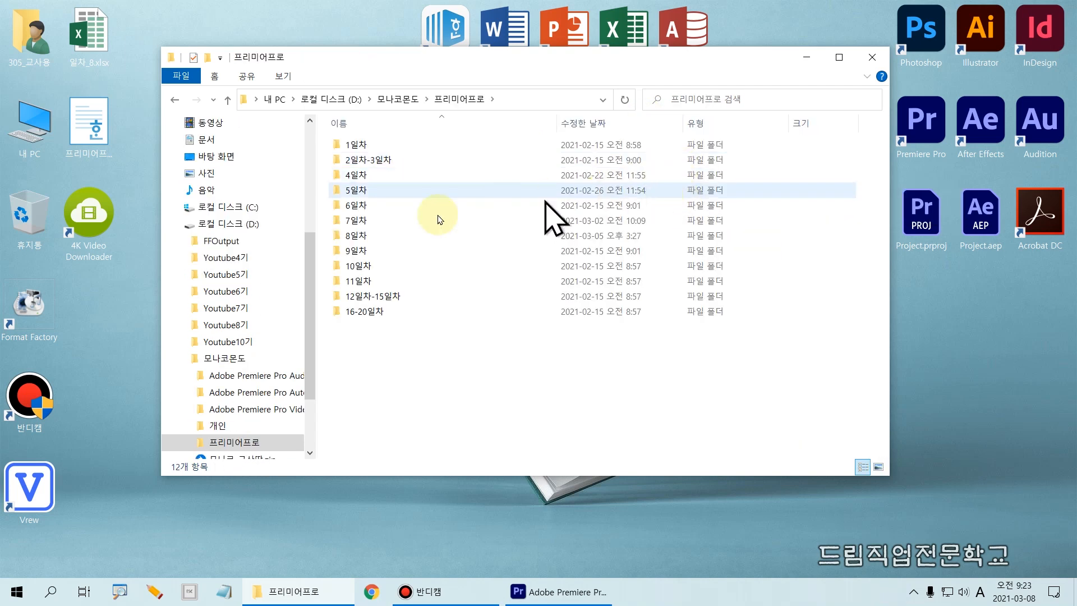
double_click(356, 236)
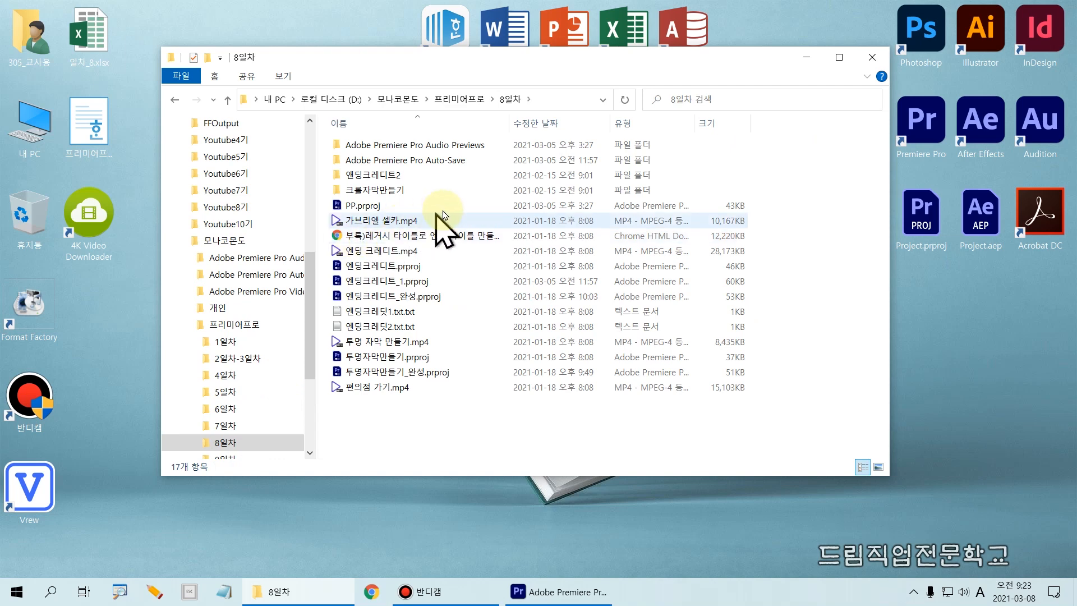
key("ctrl+2")
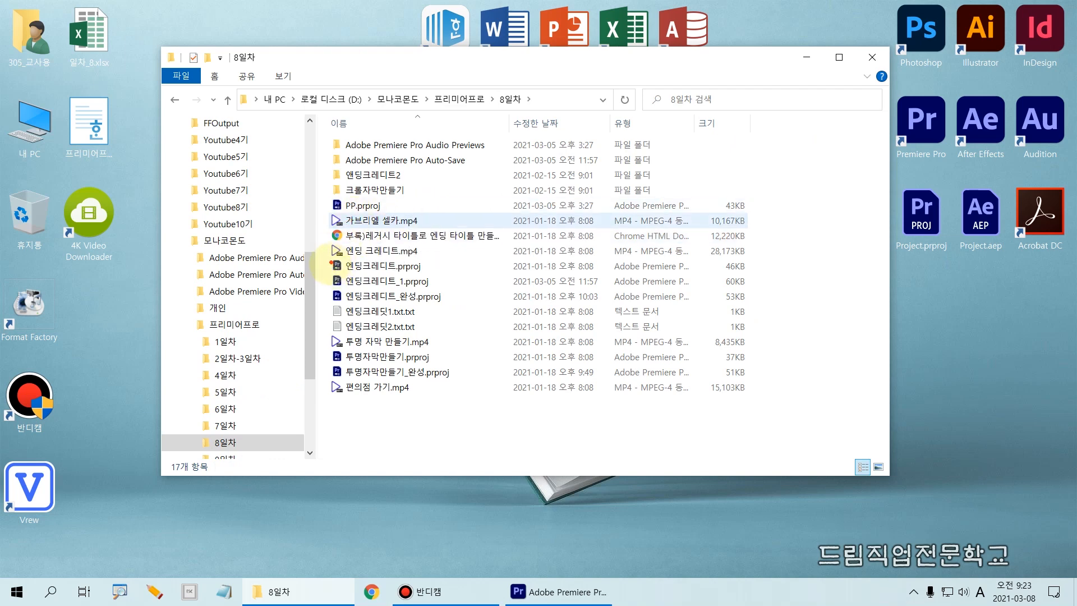
left_click_drag(325, 296, 431, 340)
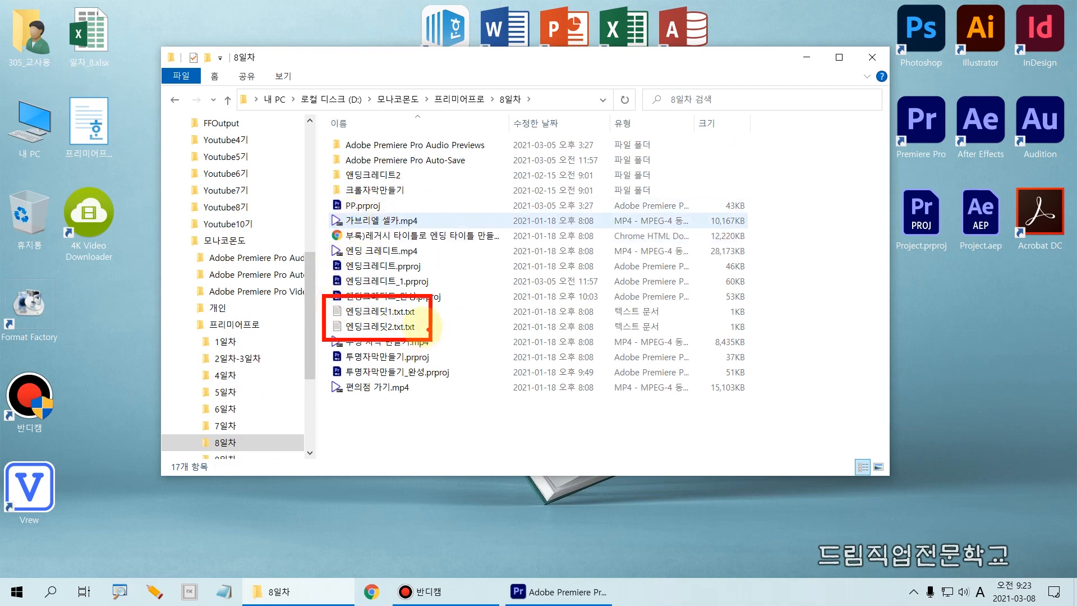
left_click_drag(326, 318, 434, 318)
left_click_drag(336, 336, 431, 335)
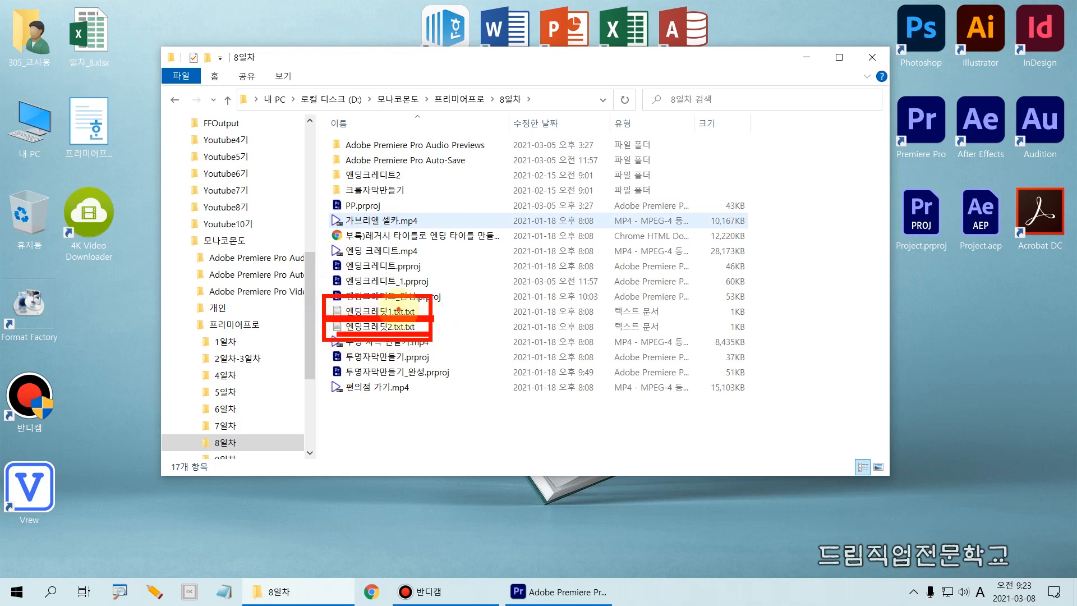
key("ctrl+2")
- Open 엔딩크레딧1.txt.txt in Notepad to examine its credit headings, and close it again
left_click(384, 312)
double_click(384, 312)
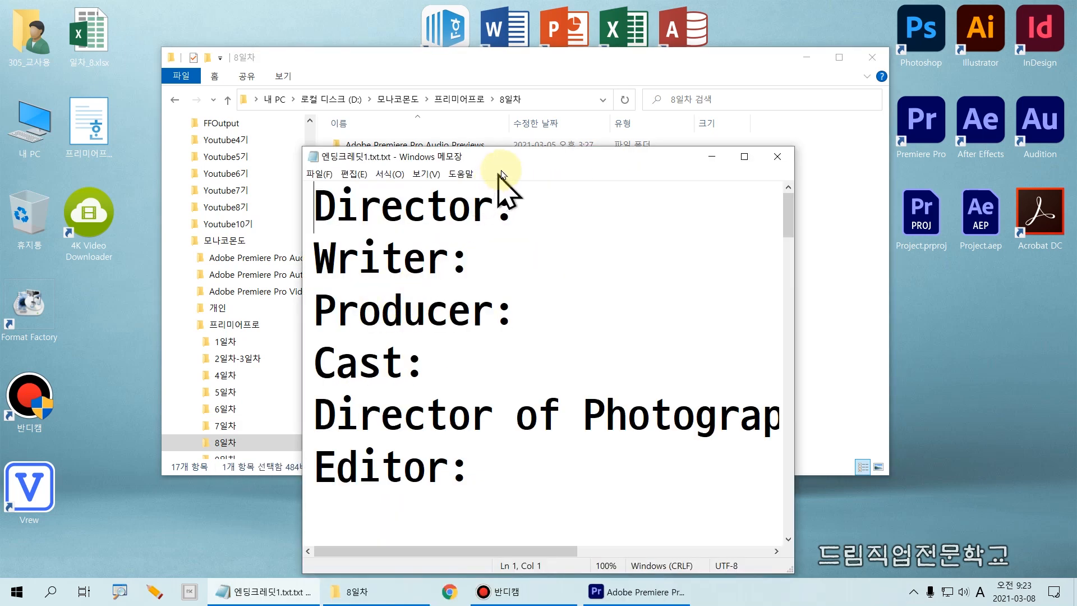
left_click_drag(517, 139, 494, 76)
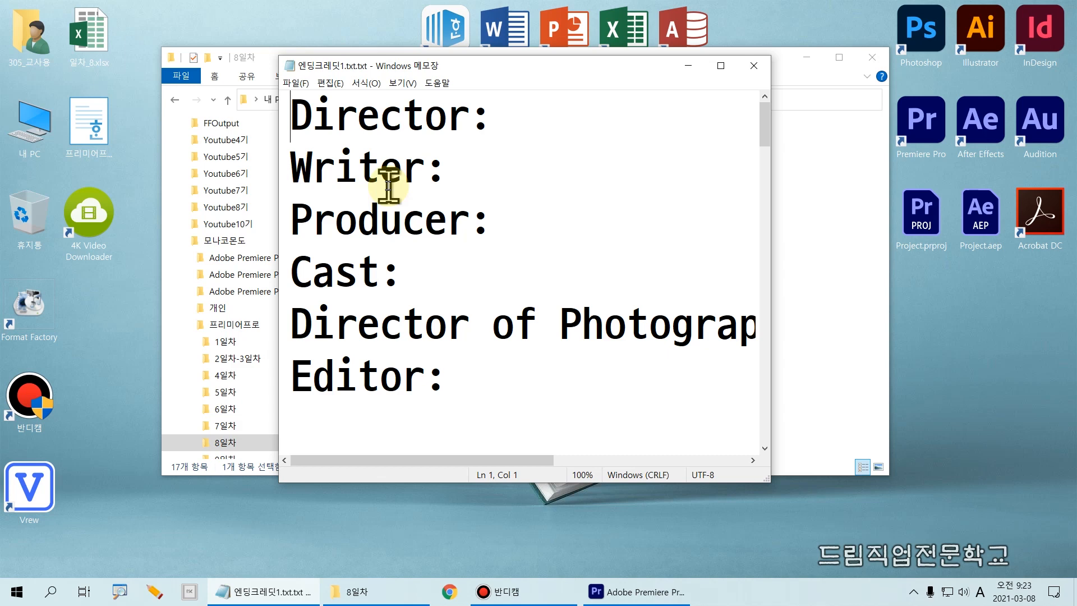
key("ctrl+a")
key("alt+F4")
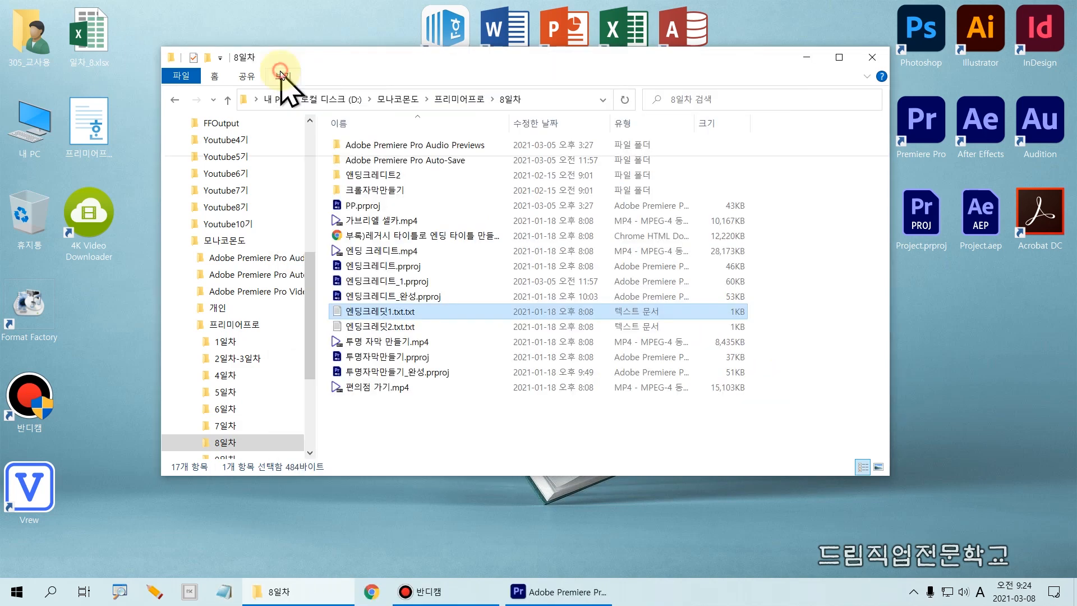
- Set the 8일차 folder's file list to the Details (자세히) layout
left_click(281, 75)
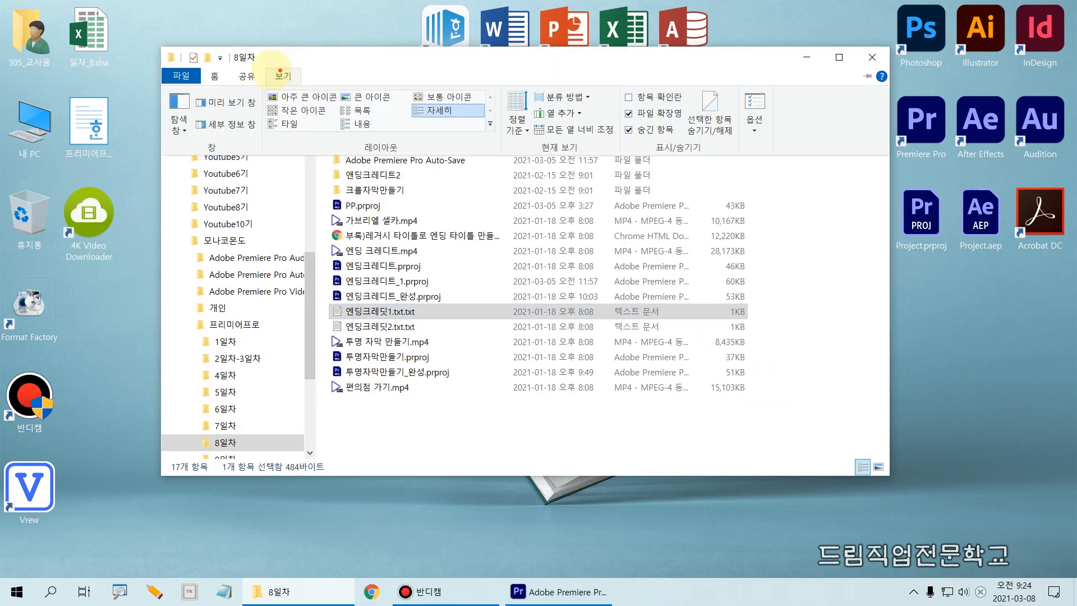
left_click_drag(263, 65, 307, 87)
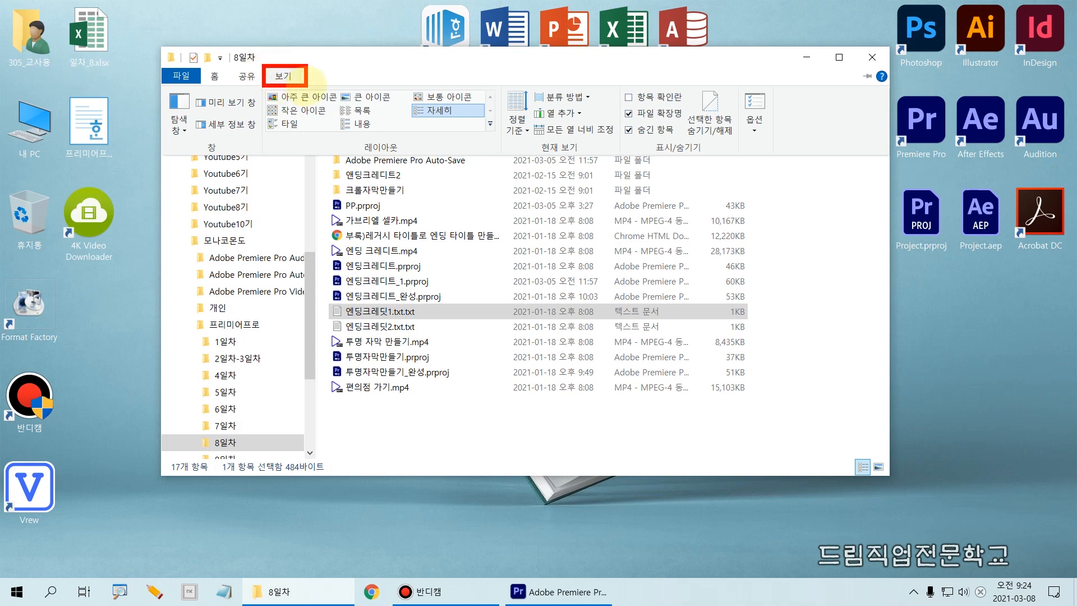
left_click_drag(402, 100, 490, 121)
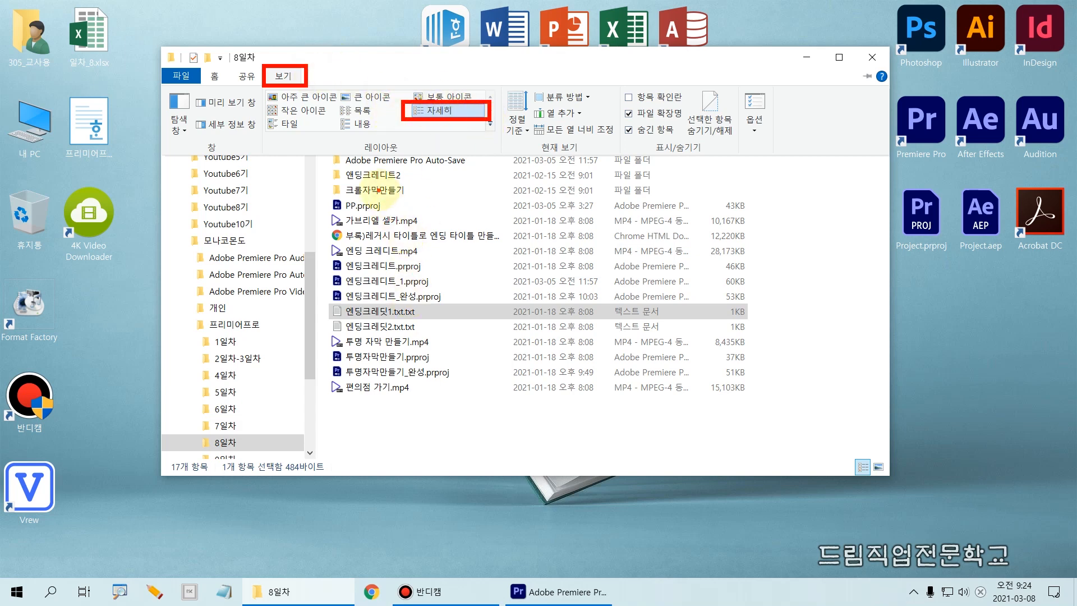
left_click_drag(379, 388, 379, 205)
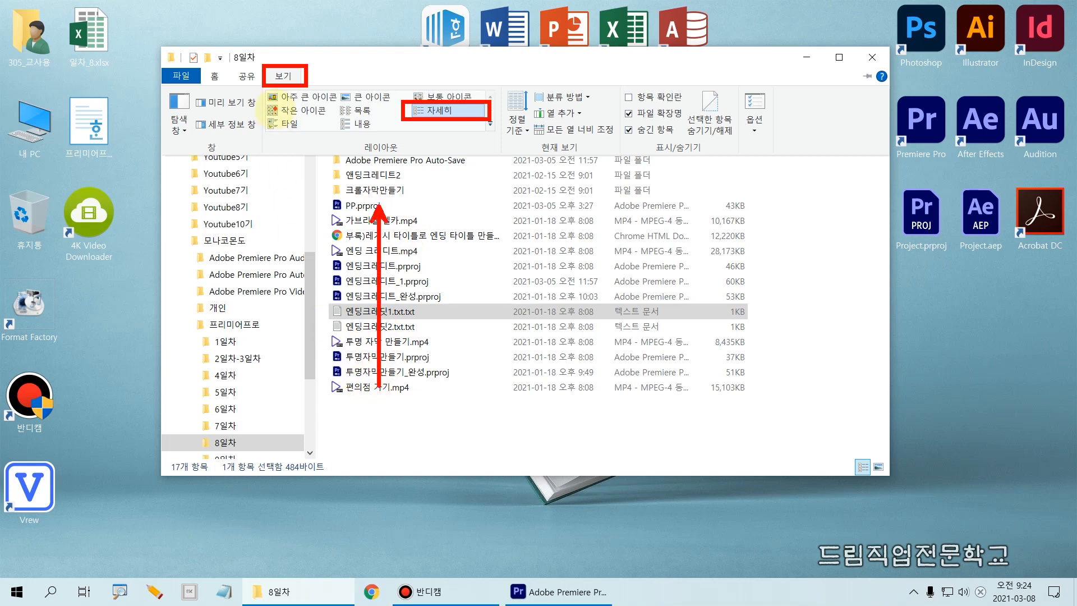
mouse_move(265, 89)
left_mouse_down()
mouse_move(332, 122)
mouse_move(430, 109)
mouse_move(401, 102)
left_mouse_up()
left_click_drag(403, 264, 401, 297)
left_click_drag(404, 260, 438, 261)
left_click_drag(404, 297, 439, 257)
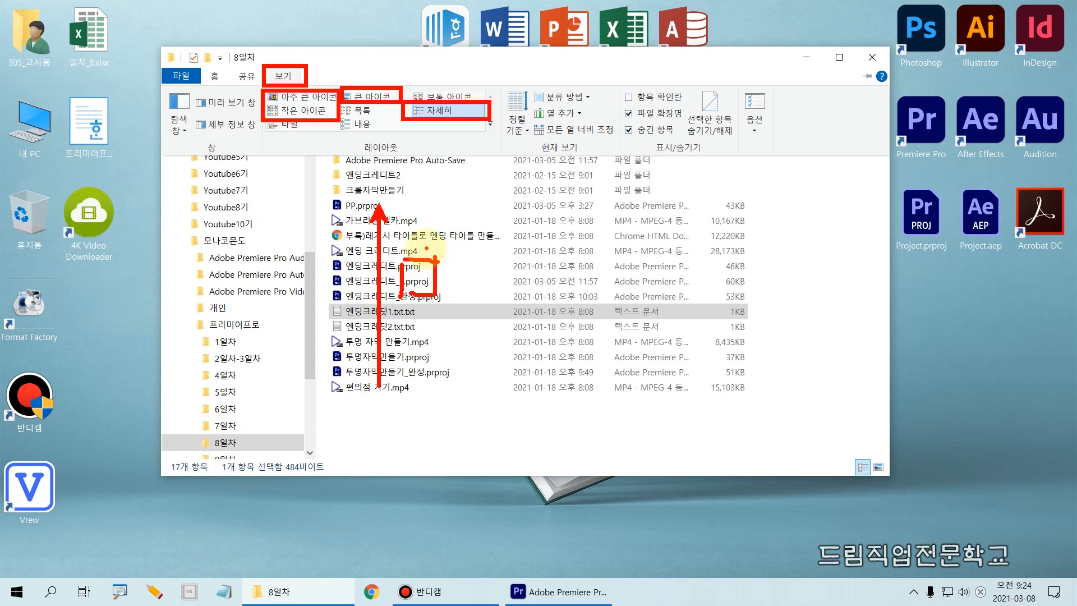
left_click_drag(456, 110, 465, 119)
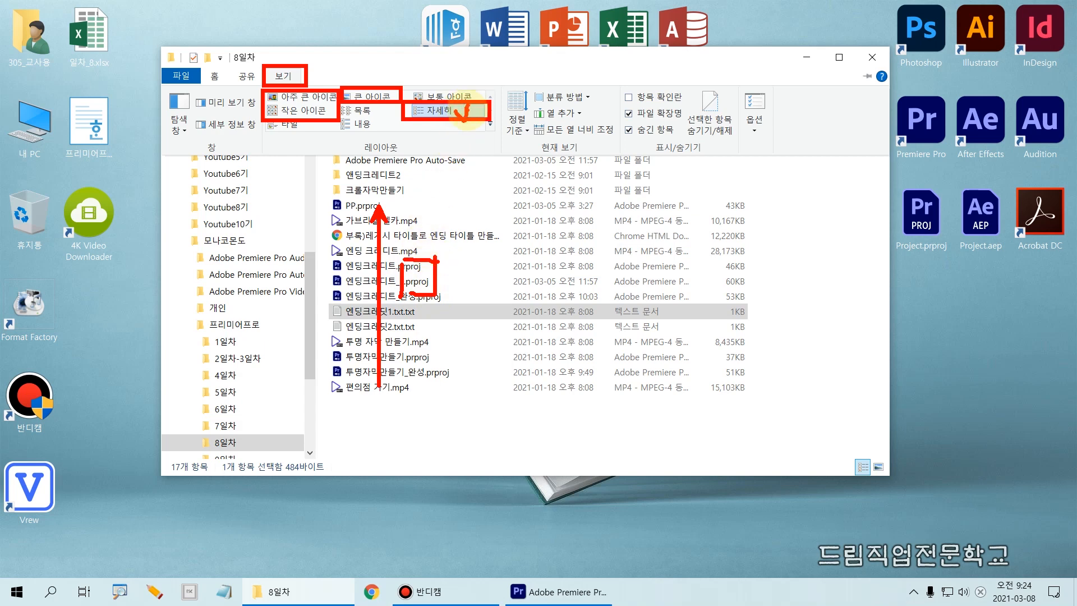
key("Escape")
left_click(285, 78)
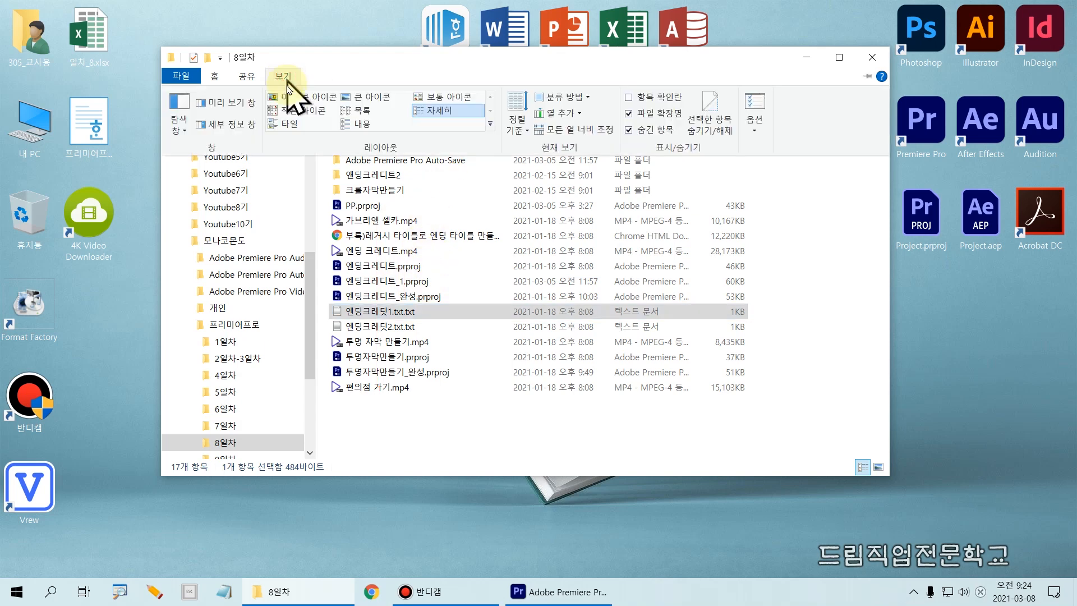
left_click(441, 114)
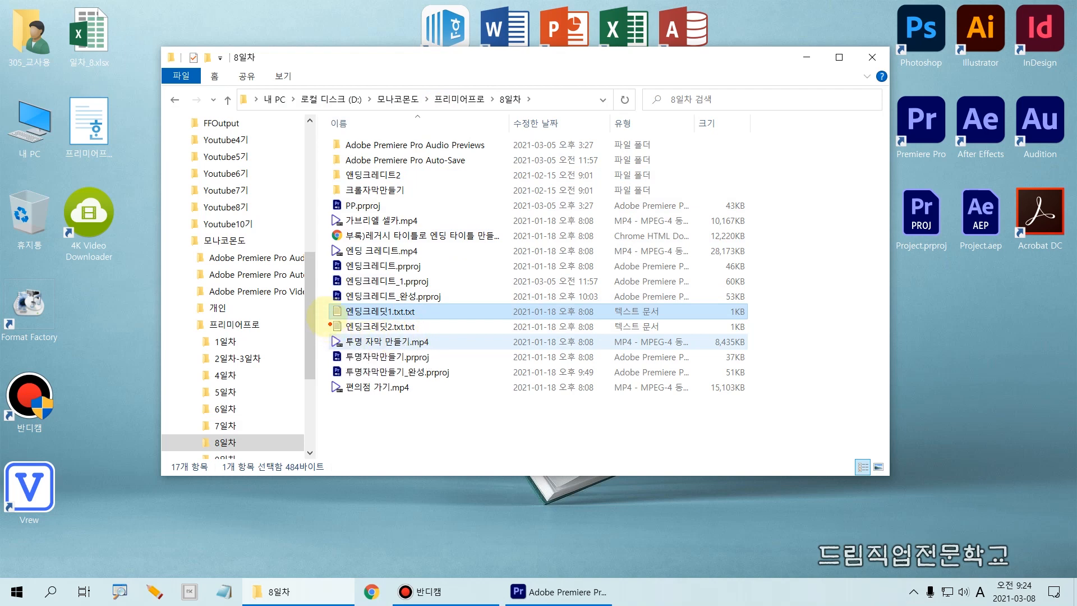
- Open 엔딩크레딧1.txt.txt in Notepad and copy all of its credit text
left_click_drag(321, 306, 434, 323)
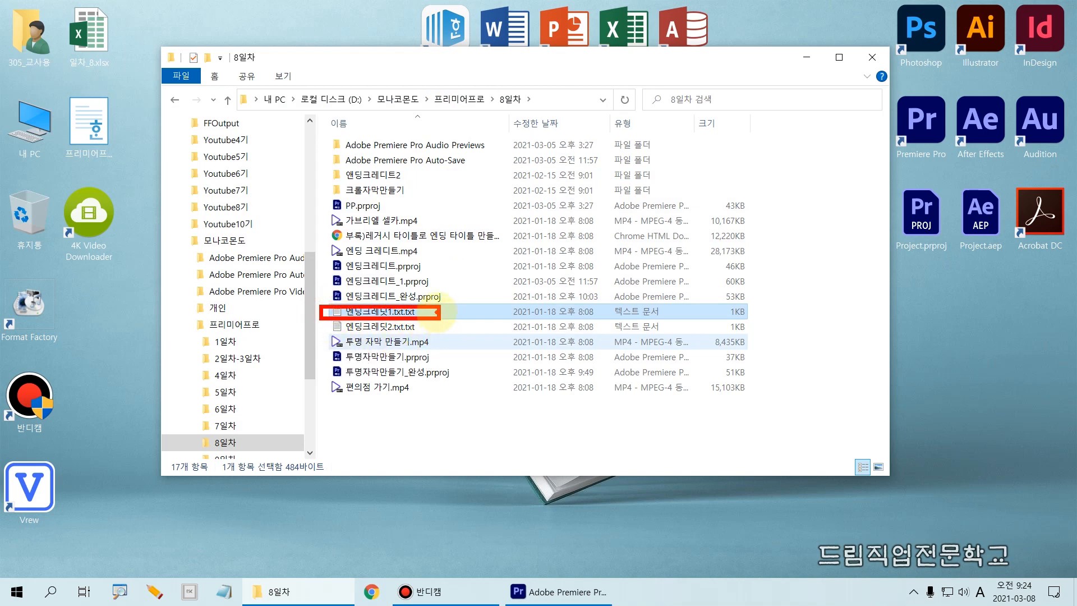
double_click(365, 312)
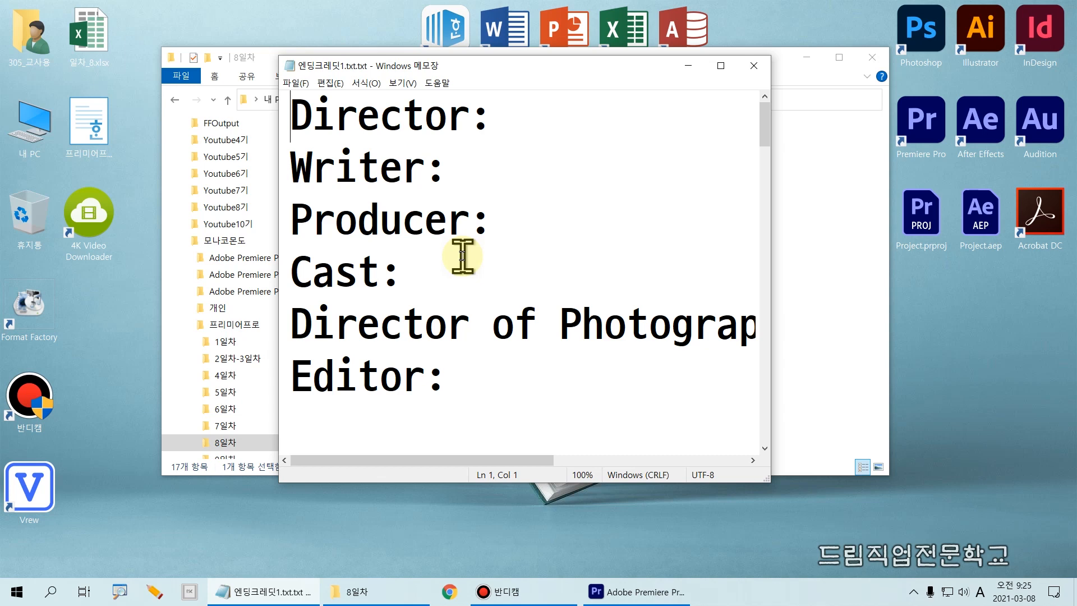
key("ctrl+a")
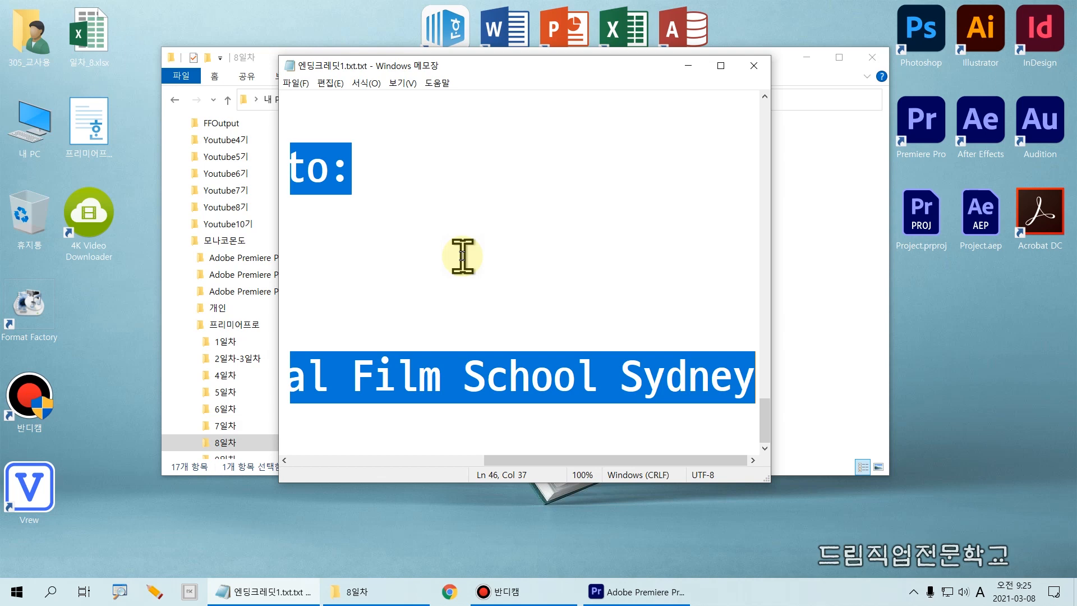
- Switch back to Premiere Pro and paste the copied credit headings into the text object started in the 롤자막 title
left_click(652, 598)
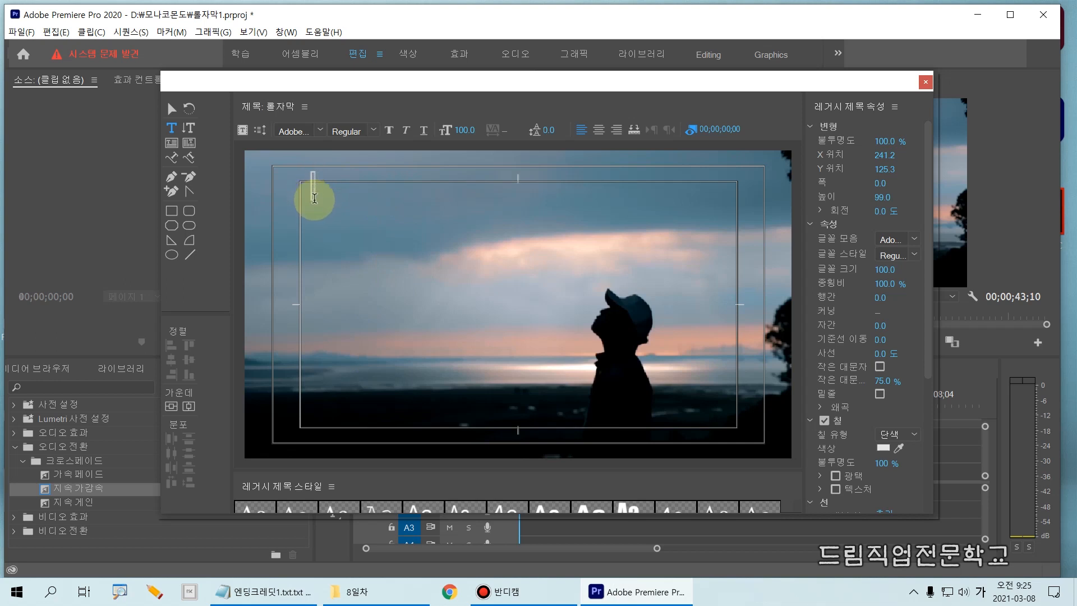
left_click(310, 185)
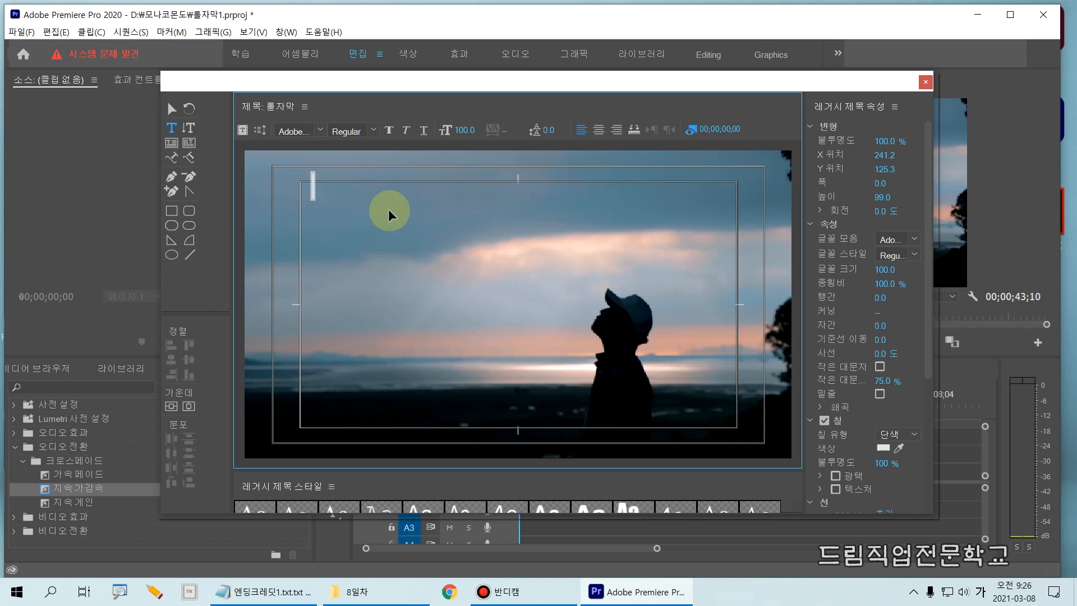
key("ctrl+v")
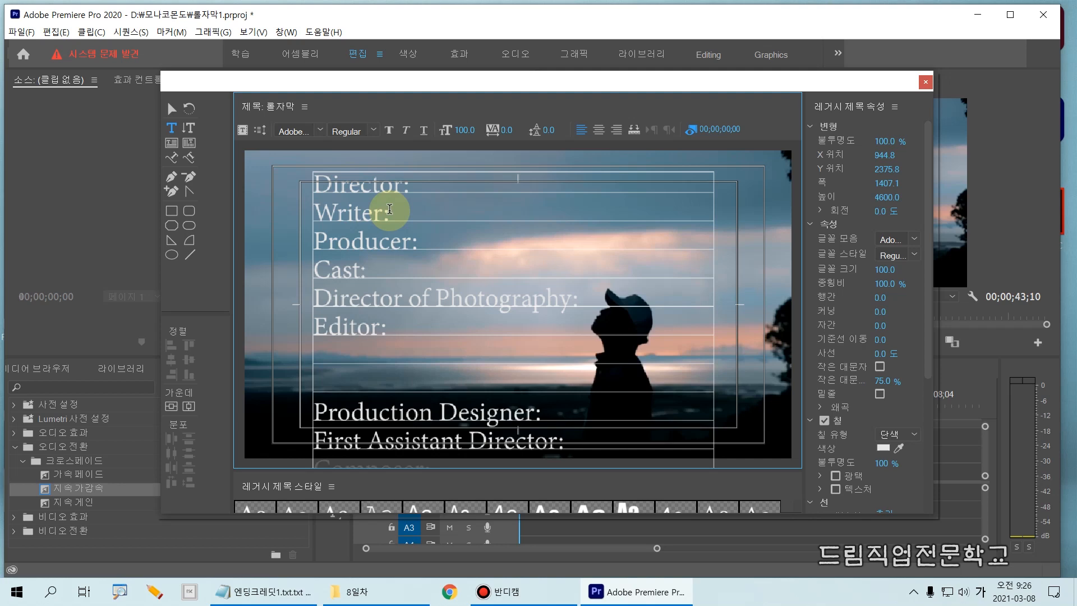
- Try left and center alignment on the pasted credit headings, and settle on right alignment
left_click(320, 170)
mouse_move(303, 168)
left_mouse_down()
mouse_move(312, 211)
mouse_move(620, 414)
mouse_move(672, 463)
left_mouse_up()
mouse_move(392, 185)
left_mouse_down()
mouse_move(508, 194)
mouse_move(501, 182)
mouse_move(491, 211)
left_mouse_up()
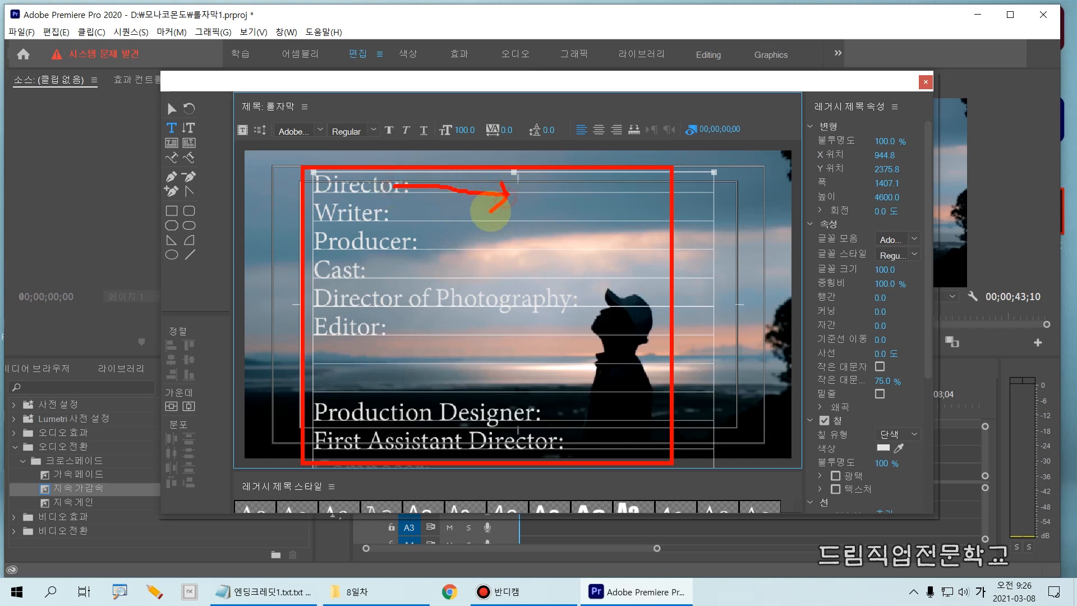
left_click_drag(575, 113, 631, 146)
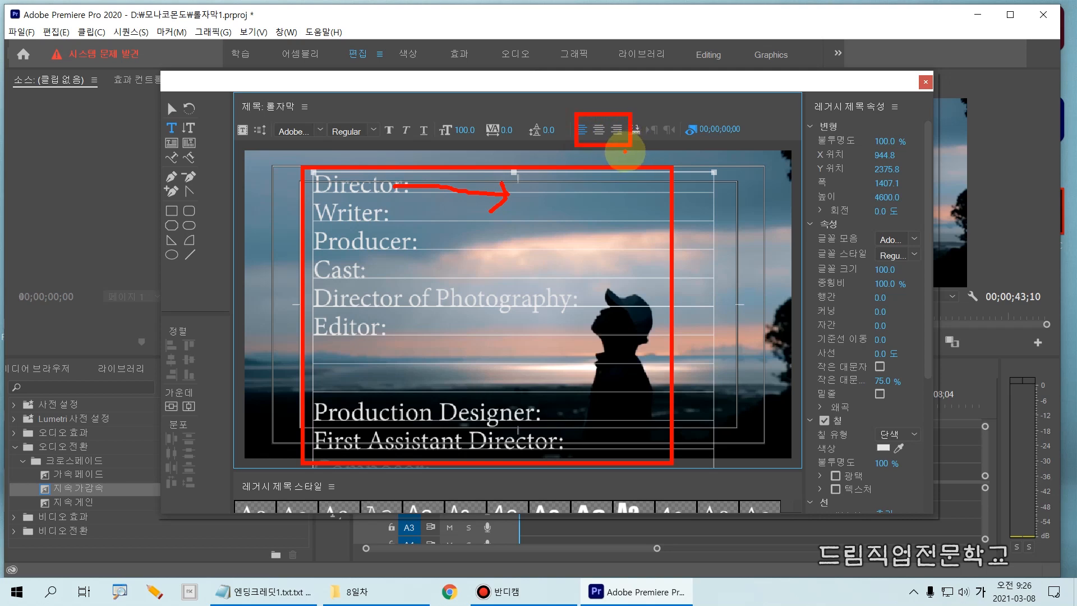
key("Escape")
left_click(601, 132)
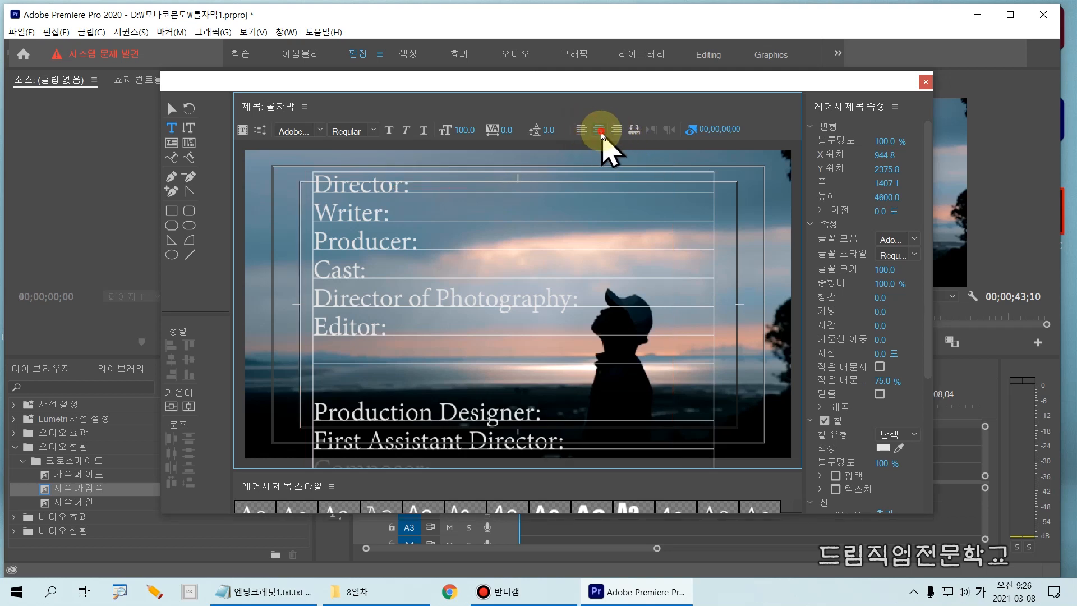
left_click(583, 131)
left_click(599, 133)
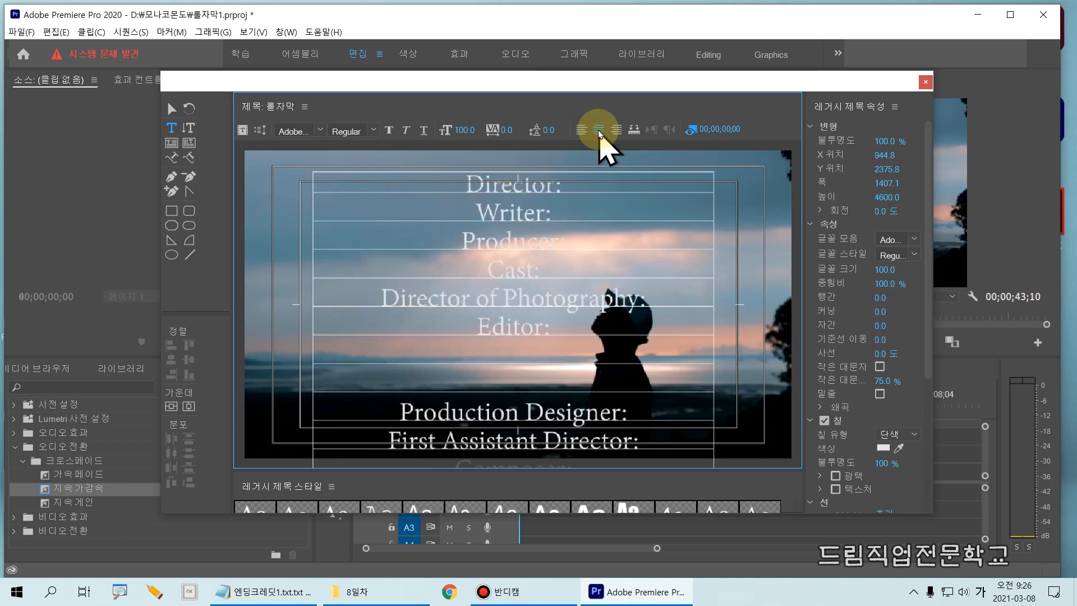
left_click(616, 132)
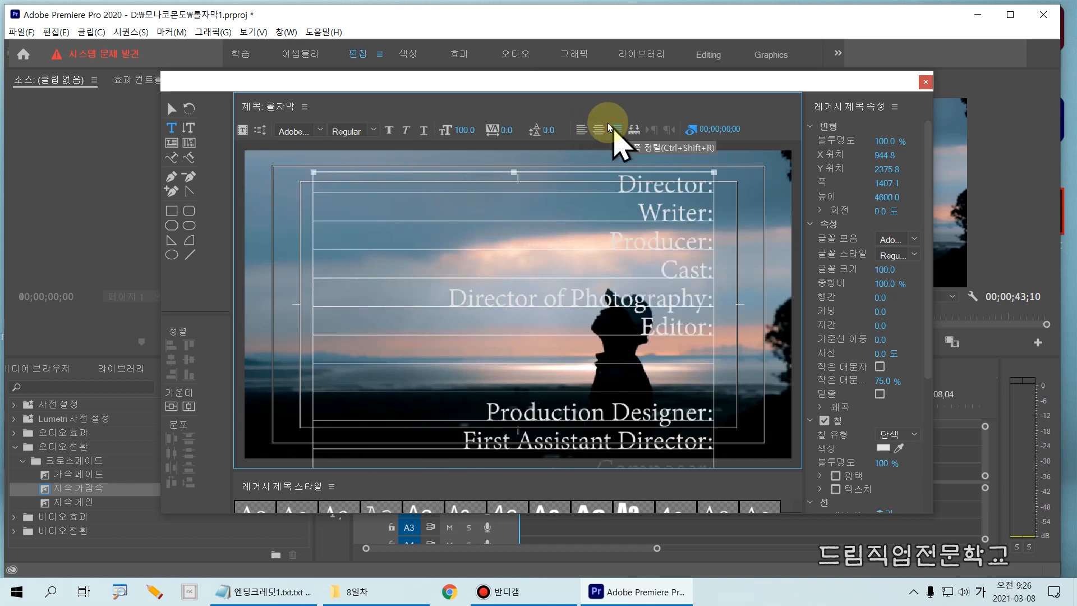
key("ctrl+2")
left_click_drag(606, 117, 635, 143)
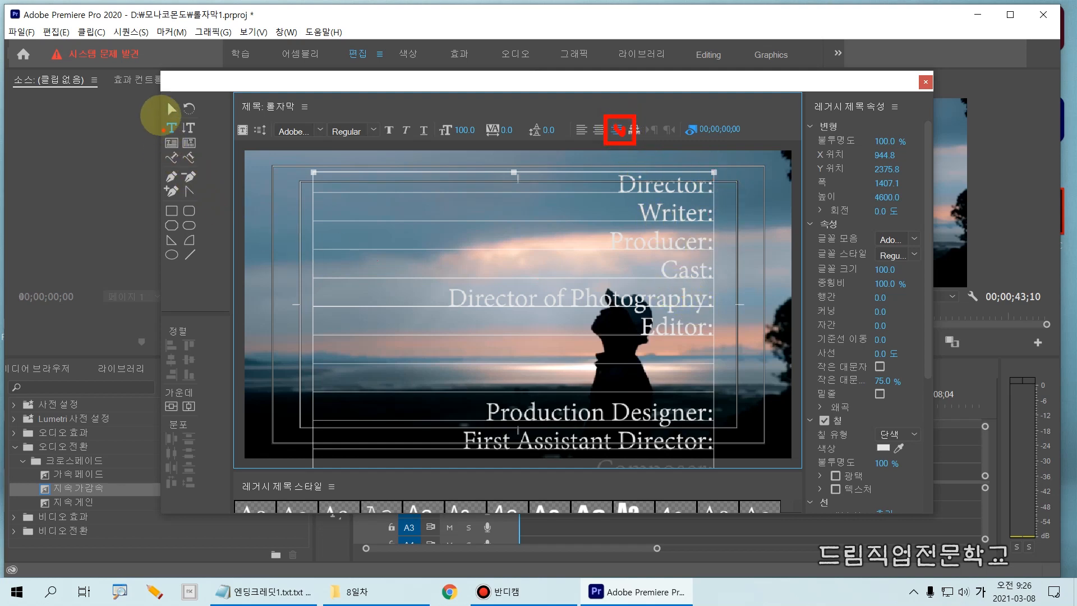
- Move the credit headings with the Selection tool so their right edge meets the title's vertical centre line, at about X 255, Y 2427
left_click(171, 108)
mouse_move(167, 116)
left_mouse_down()
mouse_move(183, 102)
mouse_move(153, 95)
left_mouse_up()
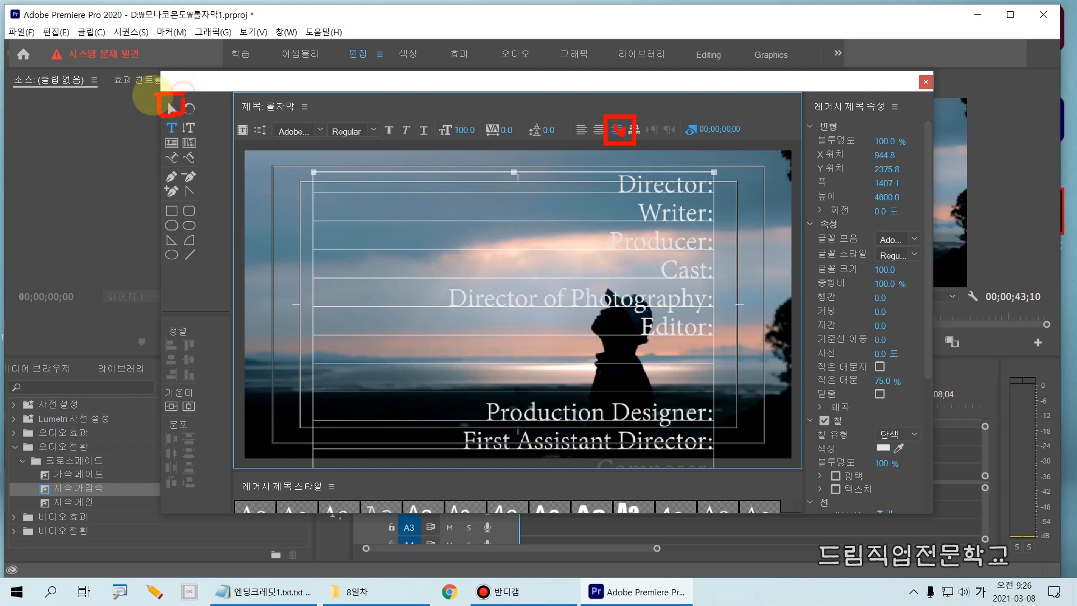
key("Escape")
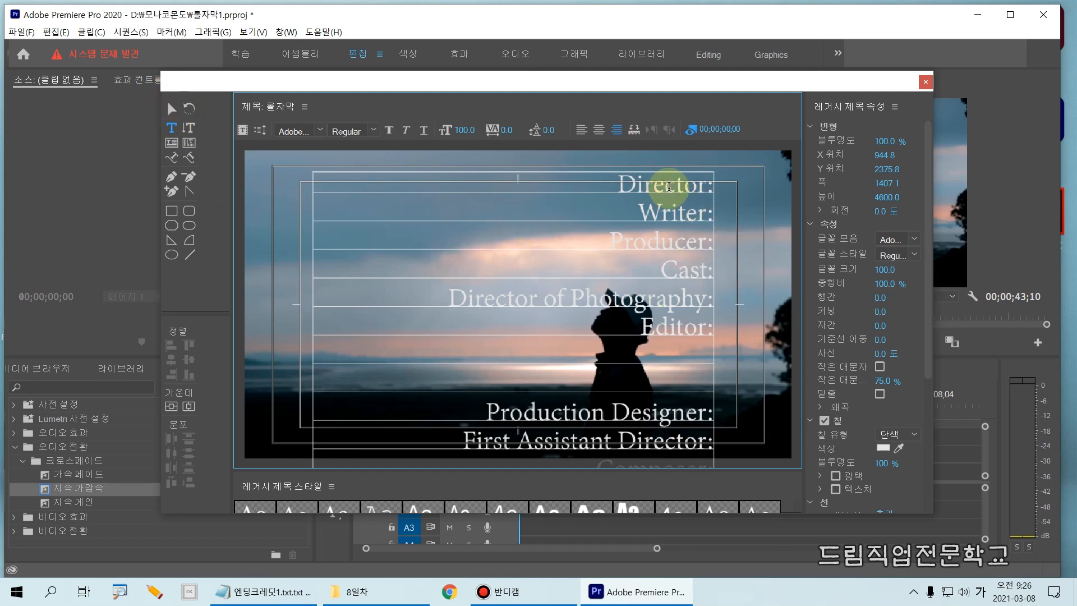
left_click(168, 112)
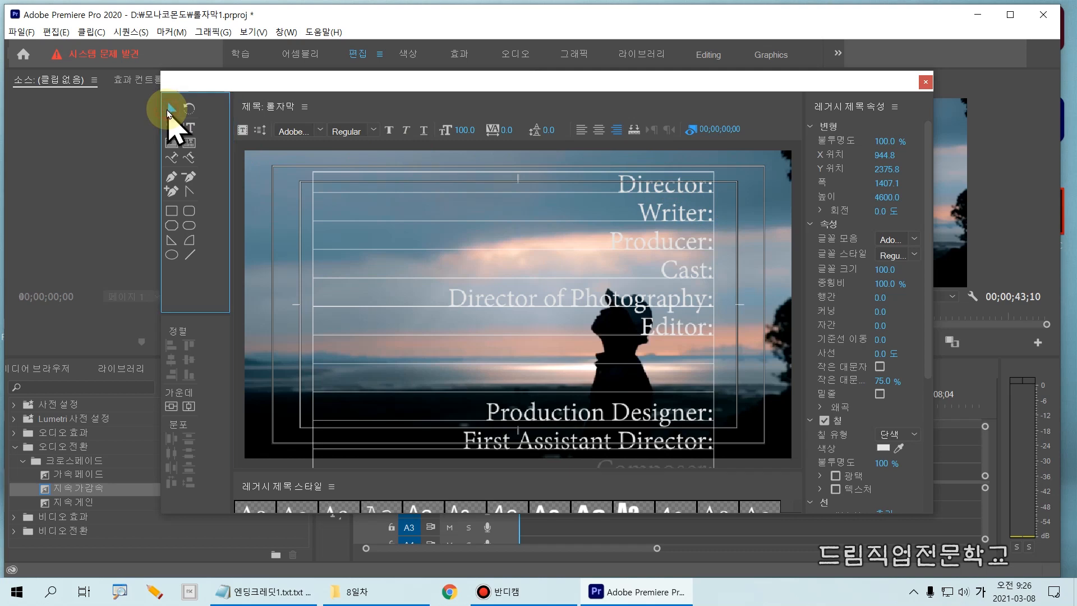
key("ctrl+2")
left_click_drag(157, 99, 183, 119)
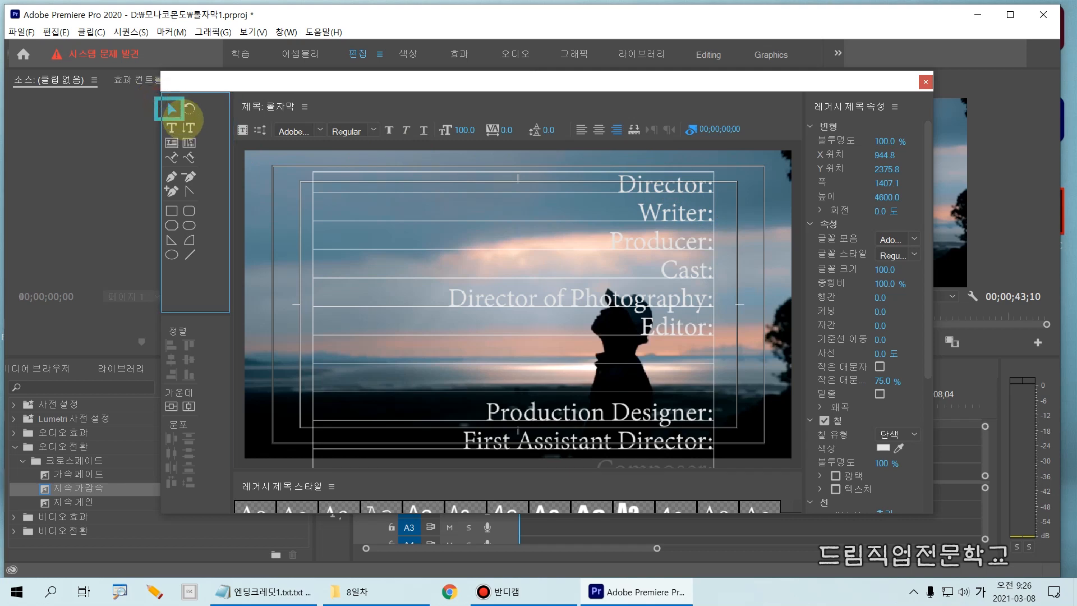
key("Escape")
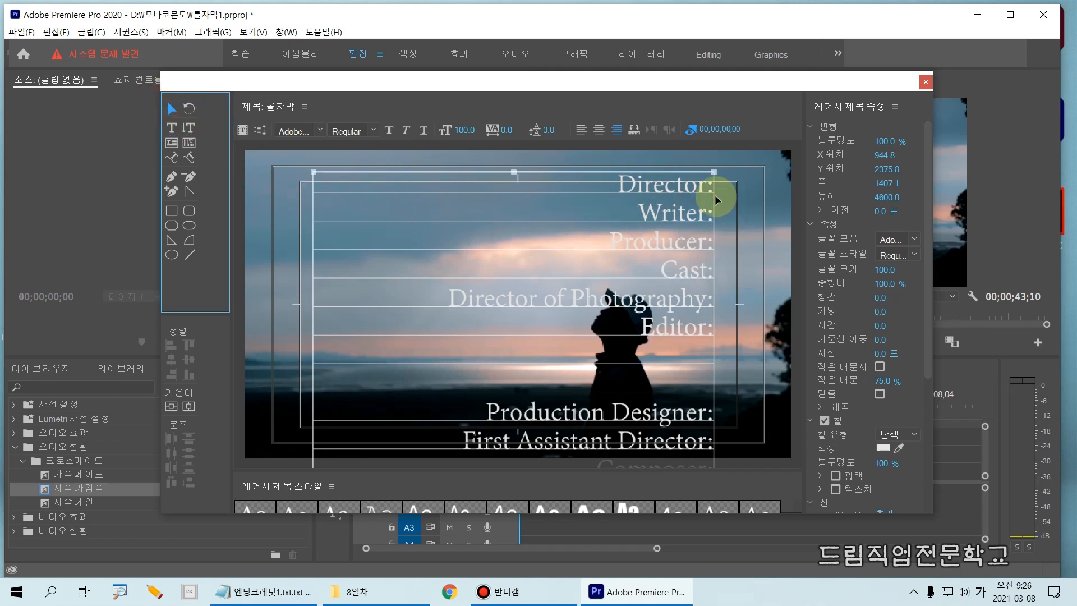
mouse_move(688, 187)
left_mouse_down()
mouse_move(466, 199)
mouse_move(491, 203)
left_mouse_up()
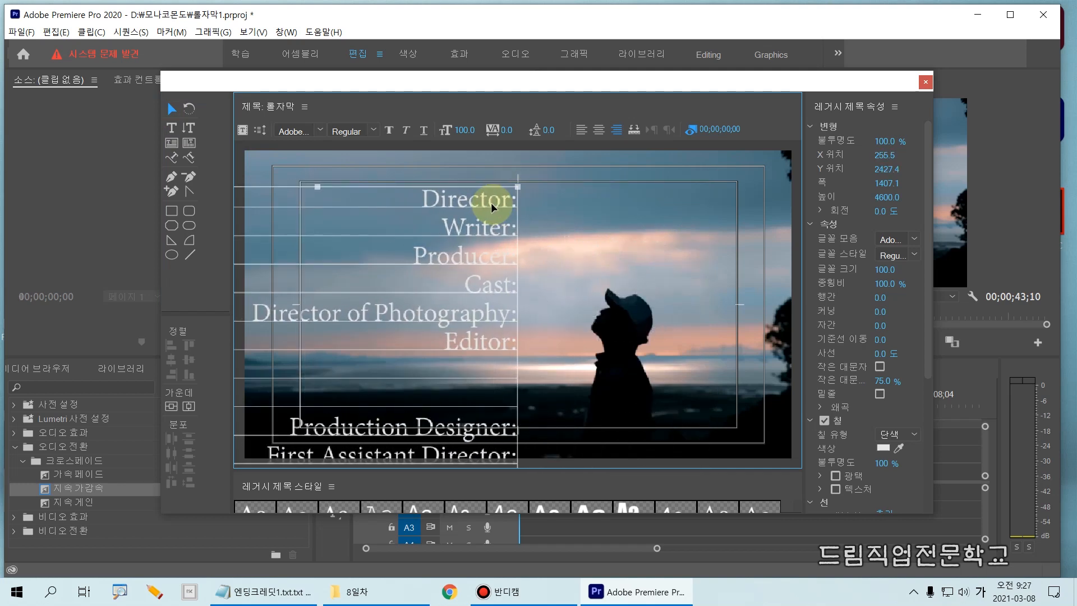
- Try the Microsoft YaHei font on the credit headings, and set the font family to Microsoft Uighur
left_click_drag(416, 175, 522, 377)
key("Escape")
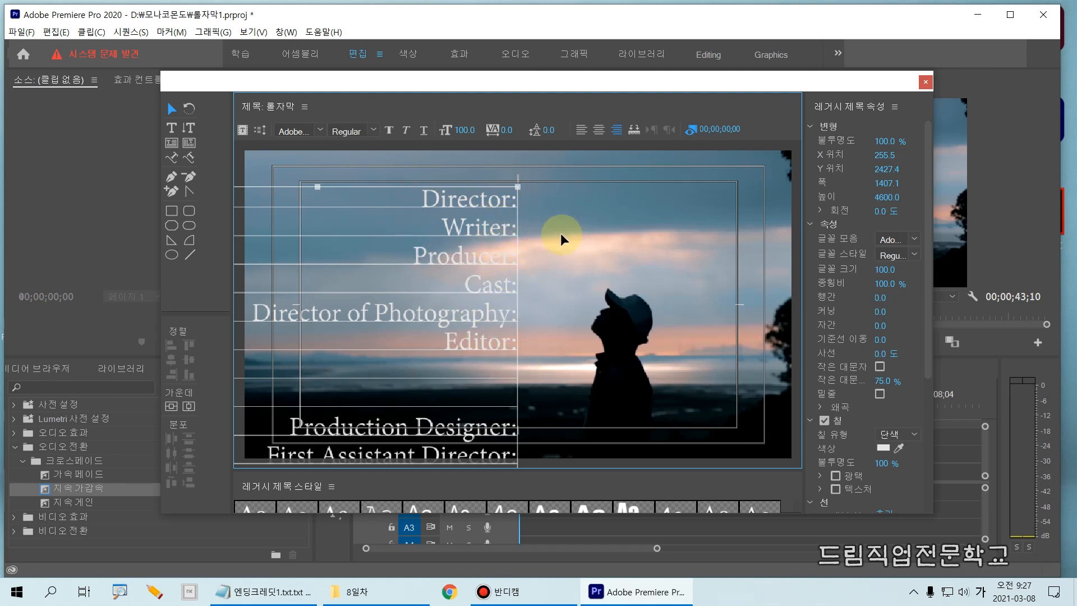
left_click_drag(798, 224, 922, 240)
key("Escape")
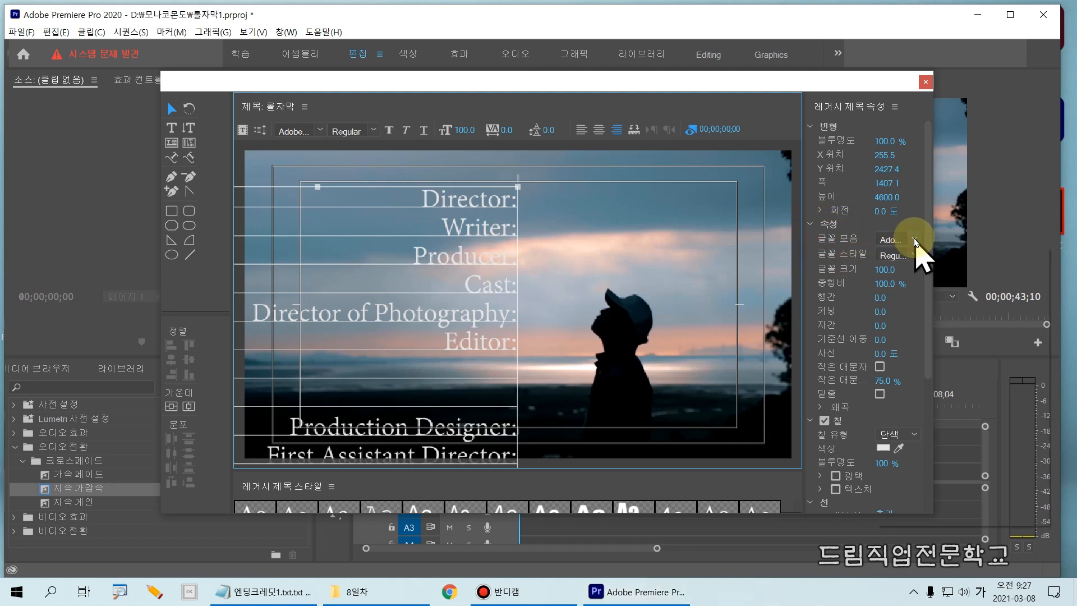
left_click(916, 240)
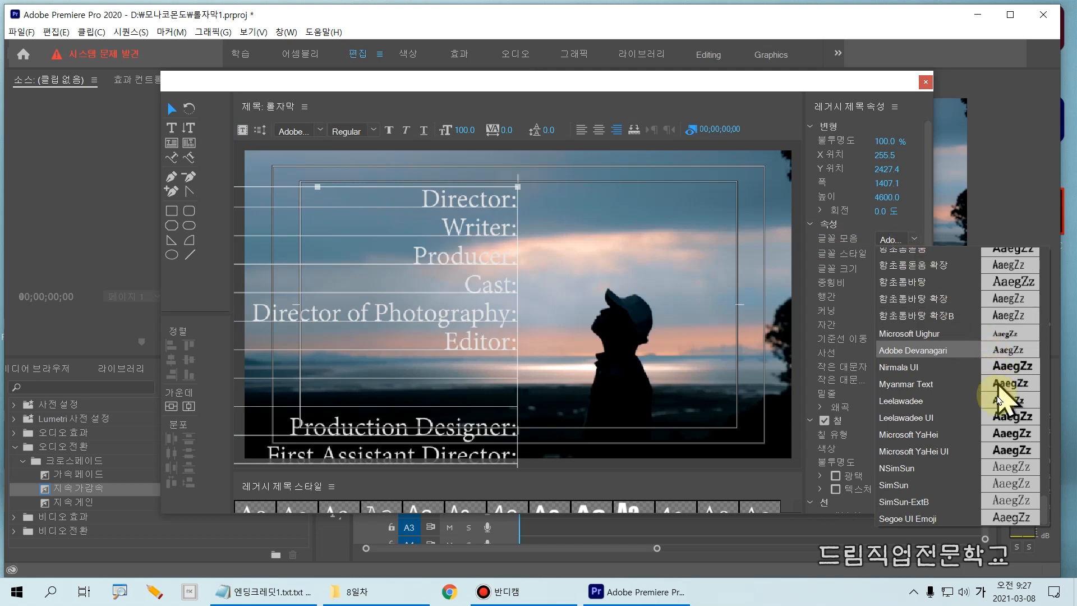
left_click(997, 435)
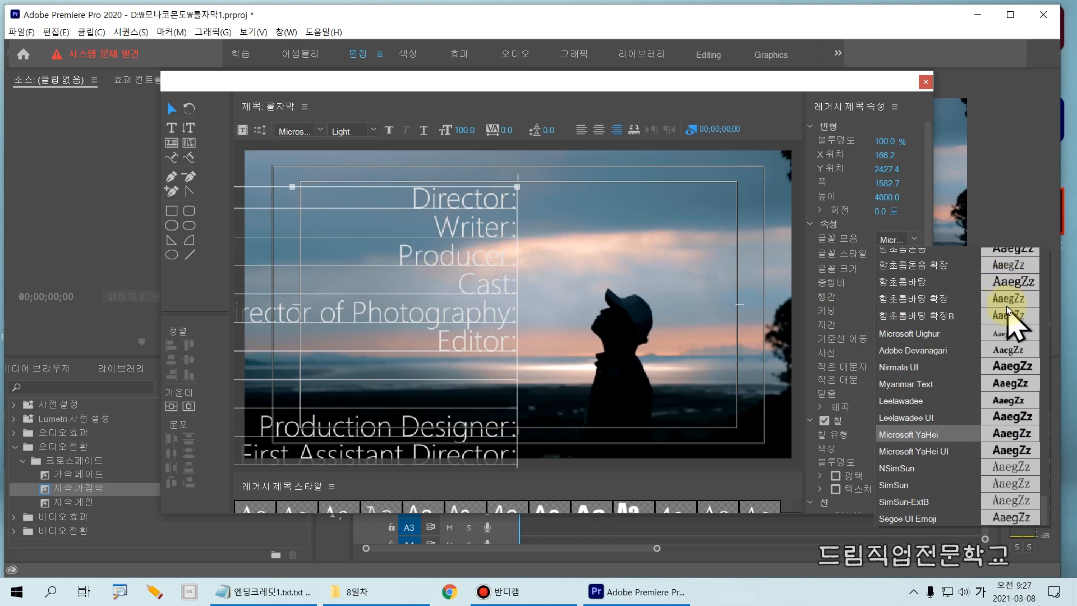
left_click(1009, 334)
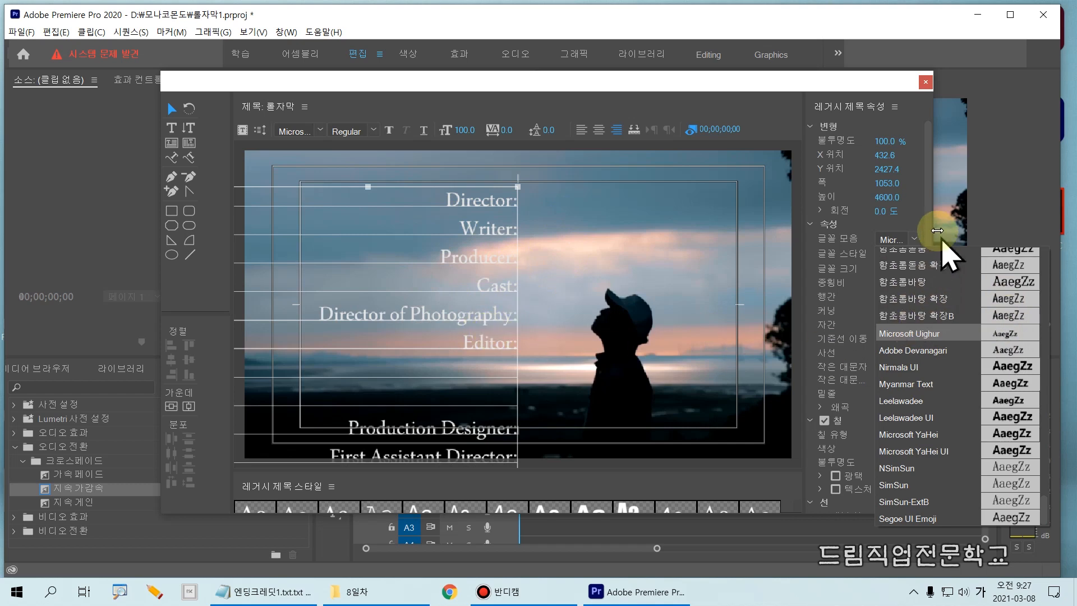
left_click(925, 216)
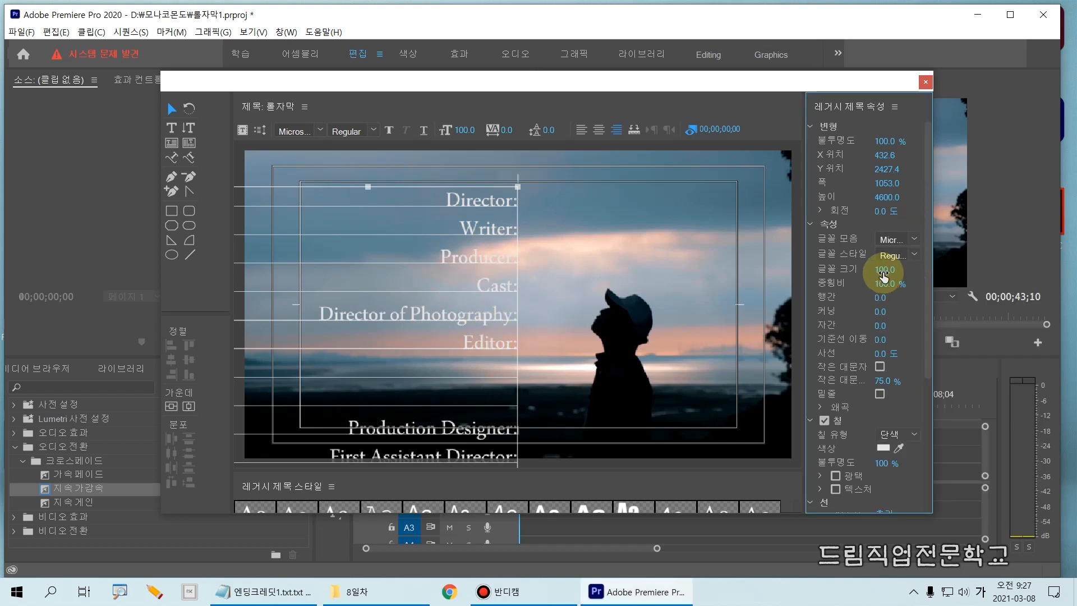
- Set the credit headings' font size to 75 and move them with the Selection tool to about X 547, Y 1833
left_click_drag(884, 270, 865, 282)
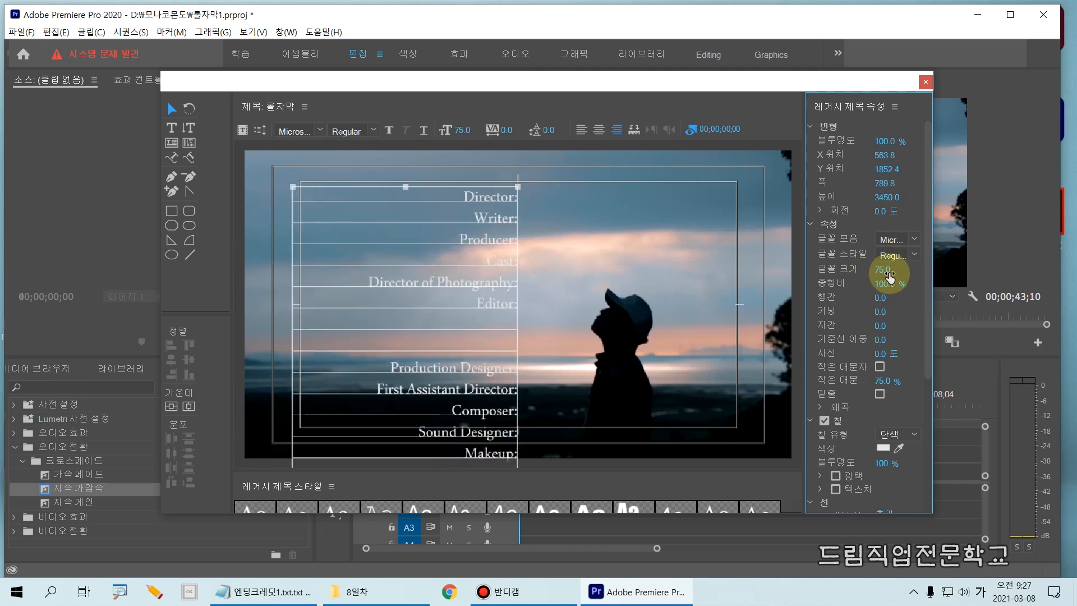
left_click(876, 281)
left_click(876, 280)
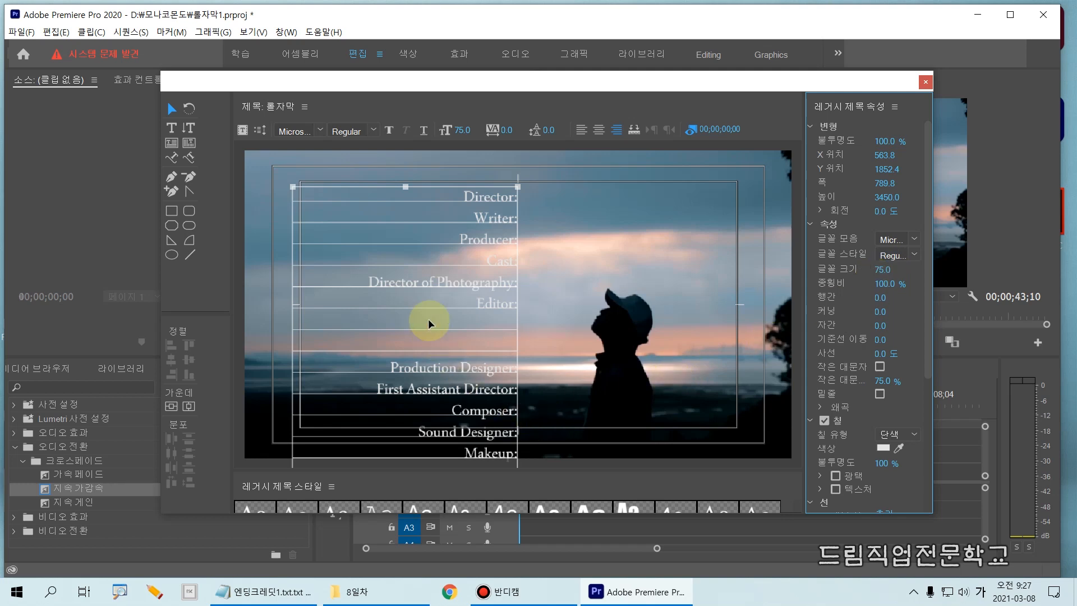
left_click(172, 106)
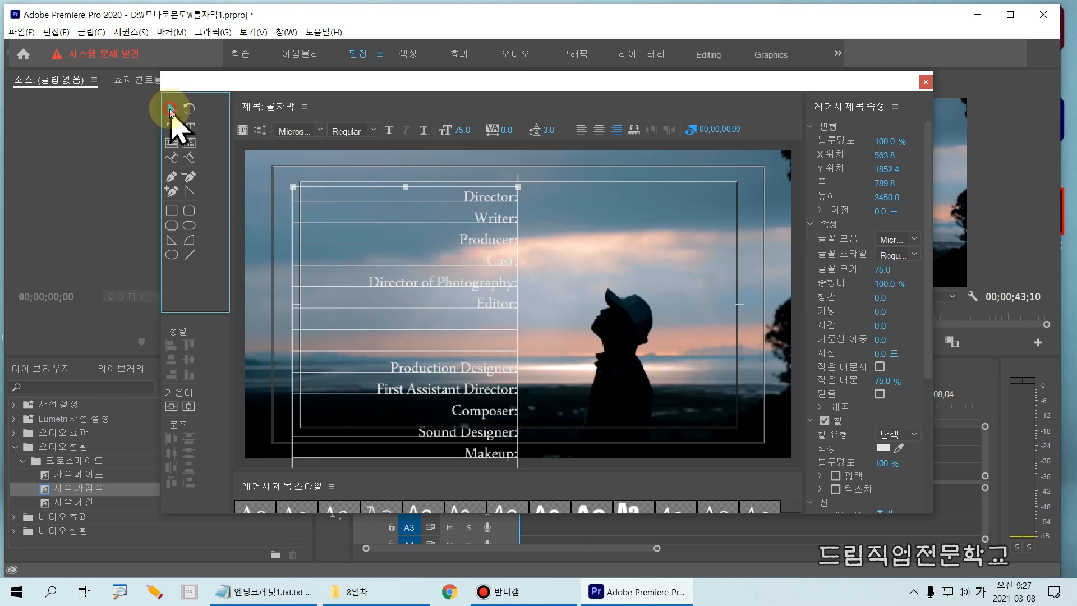
left_click_drag(481, 198, 476, 192)
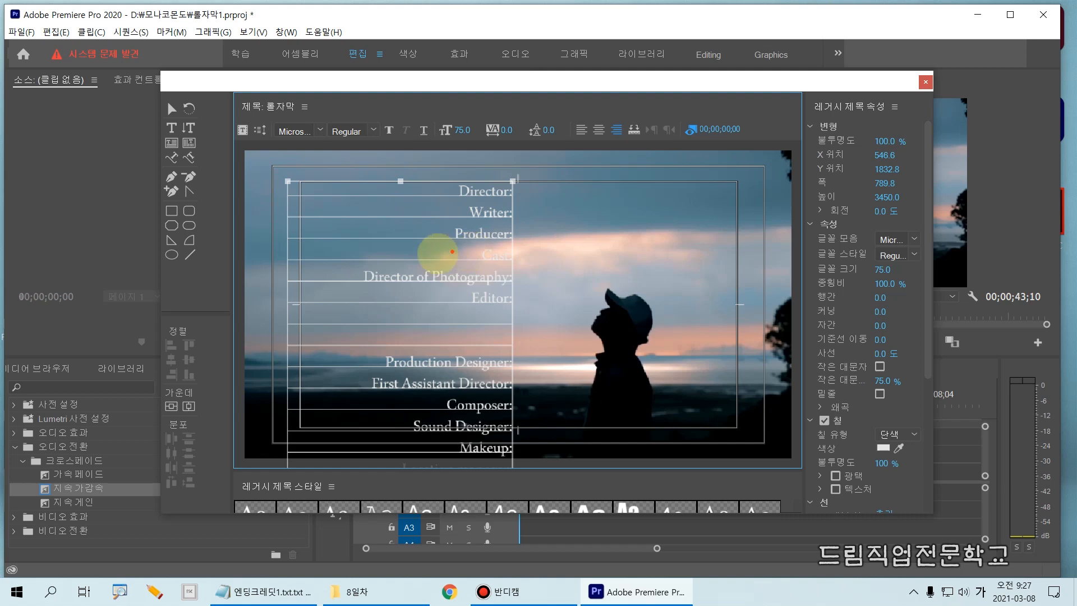
mouse_move(273, 178)
left_mouse_down()
mouse_move(531, 176)
mouse_move(513, 179)
mouse_move(527, 180)
mouse_move(523, 227)
mouse_move(692, 433)
mouse_move(753, 459)
left_mouse_up()
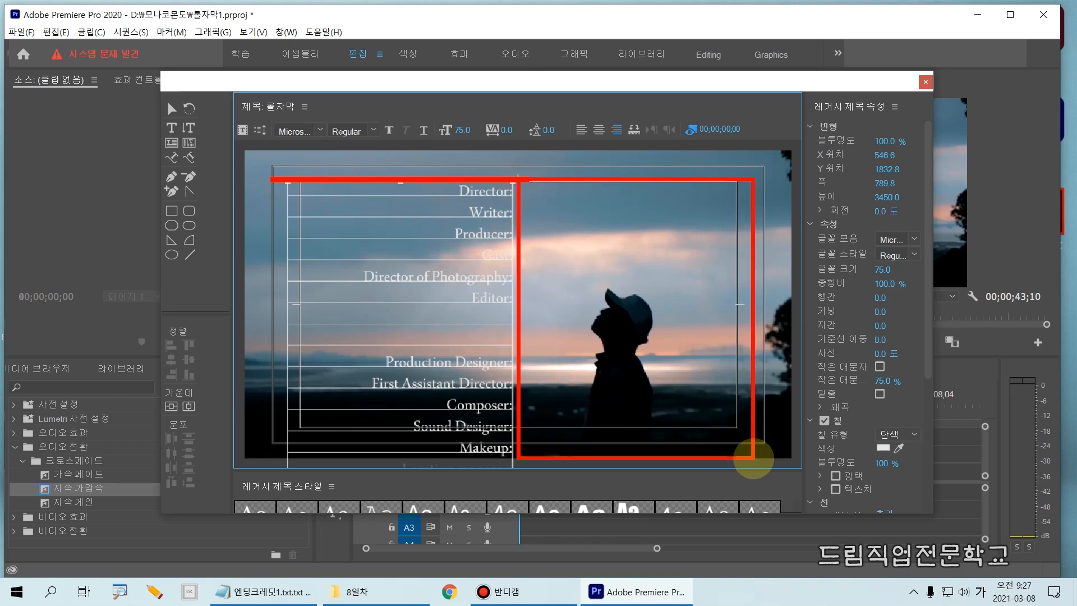
key("Escape")
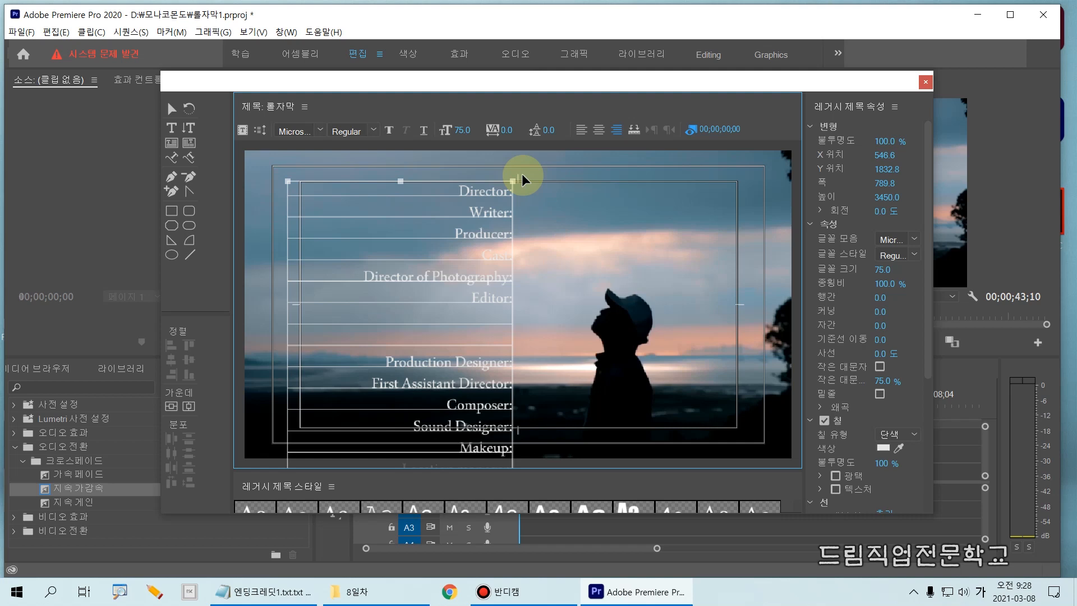
- Minimise Premiere Pro, close the 엔딩크레딧1.txt.txt file, open 엔딩크레딧2.txt.txt from the 8일차 folder and copy all its text
left_click(990, 16)
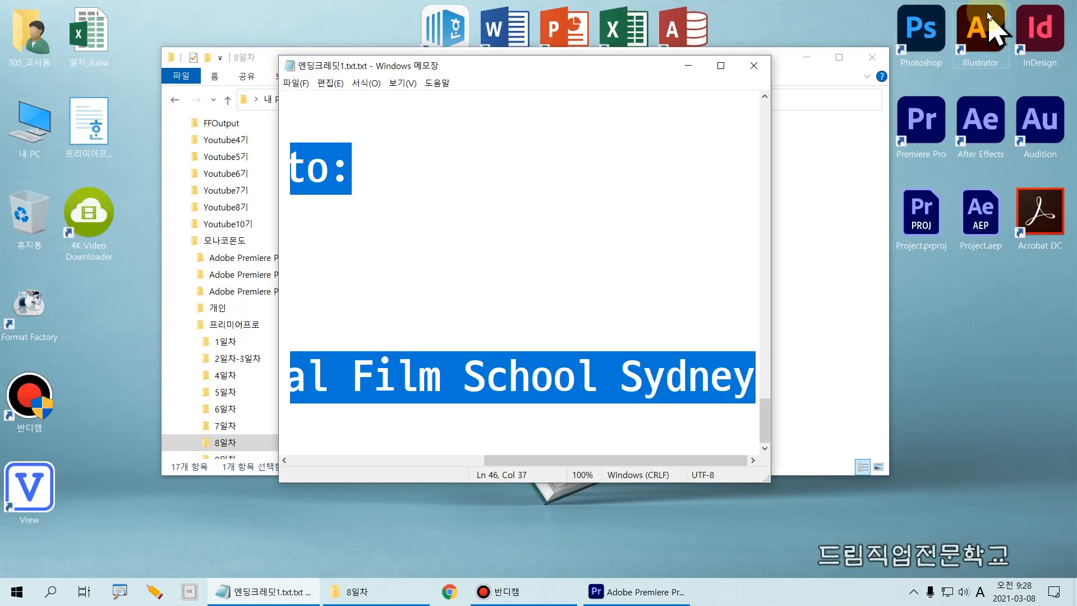
left_click(758, 70)
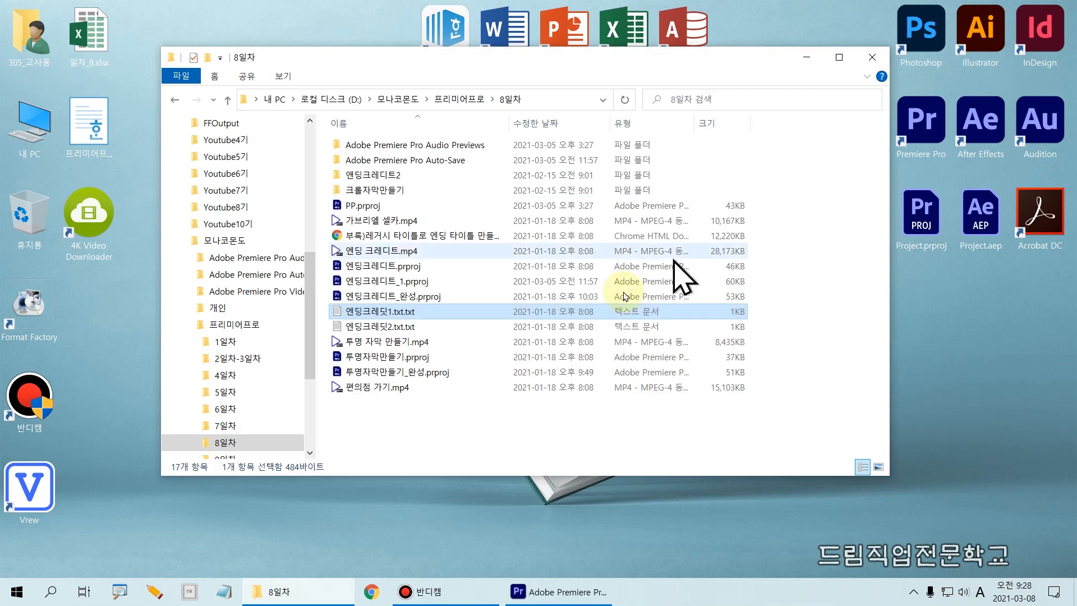
left_click(360, 330)
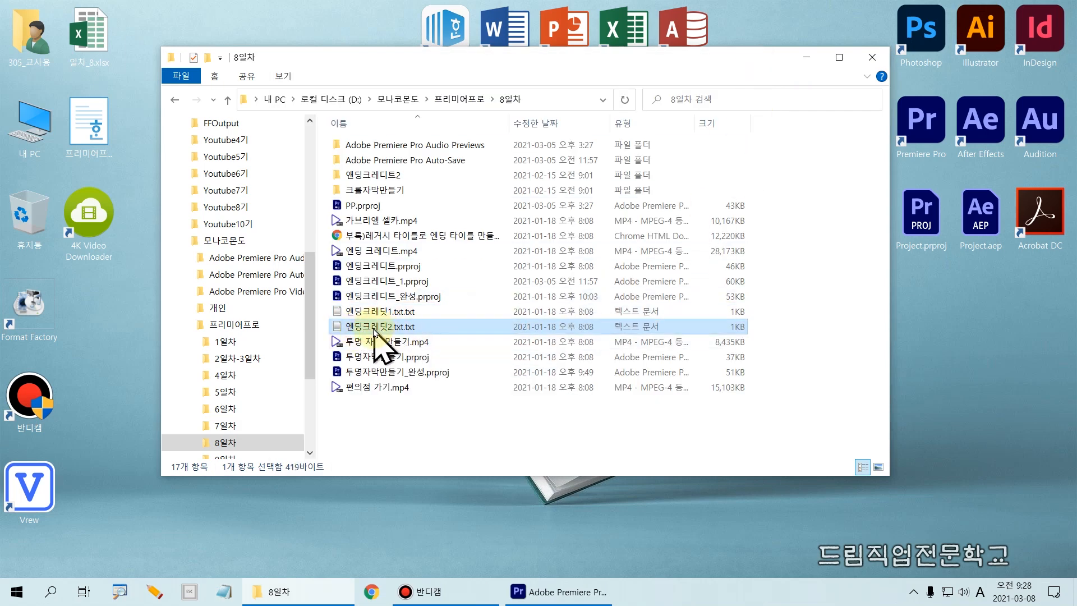
double_click(373, 329)
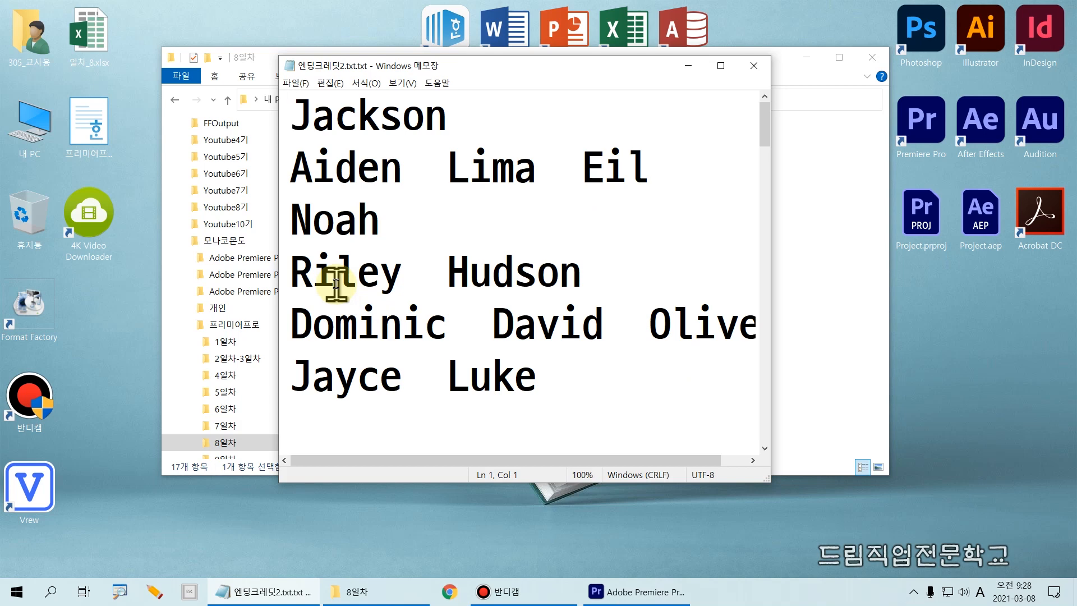
key("ctrl+a")
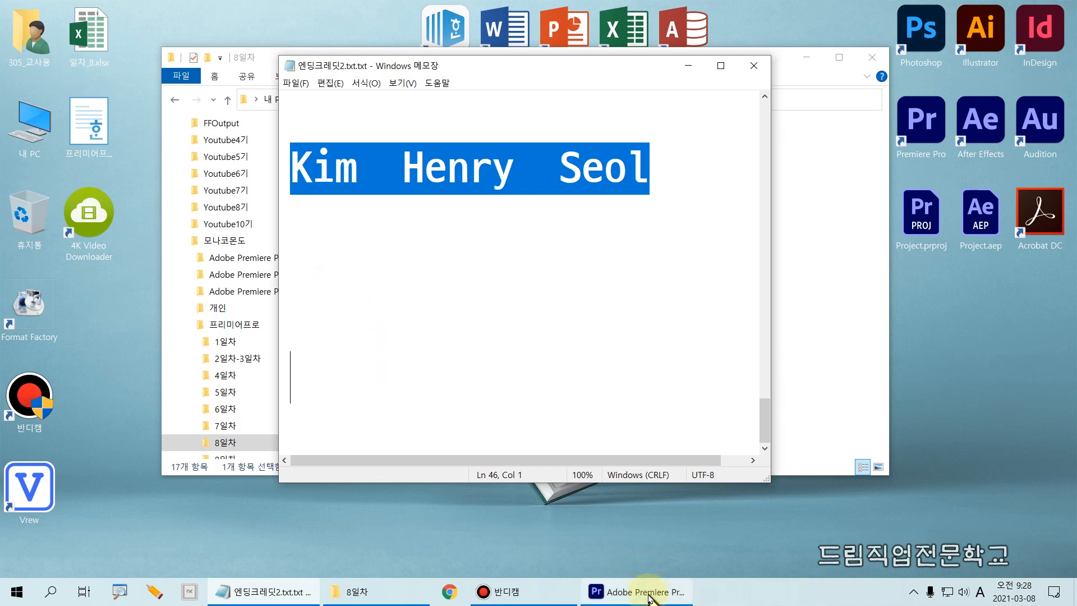
- Switch back to Premiere Pro and paste the copied credit names into a new text object beside the Director heading
left_click(617, 591)
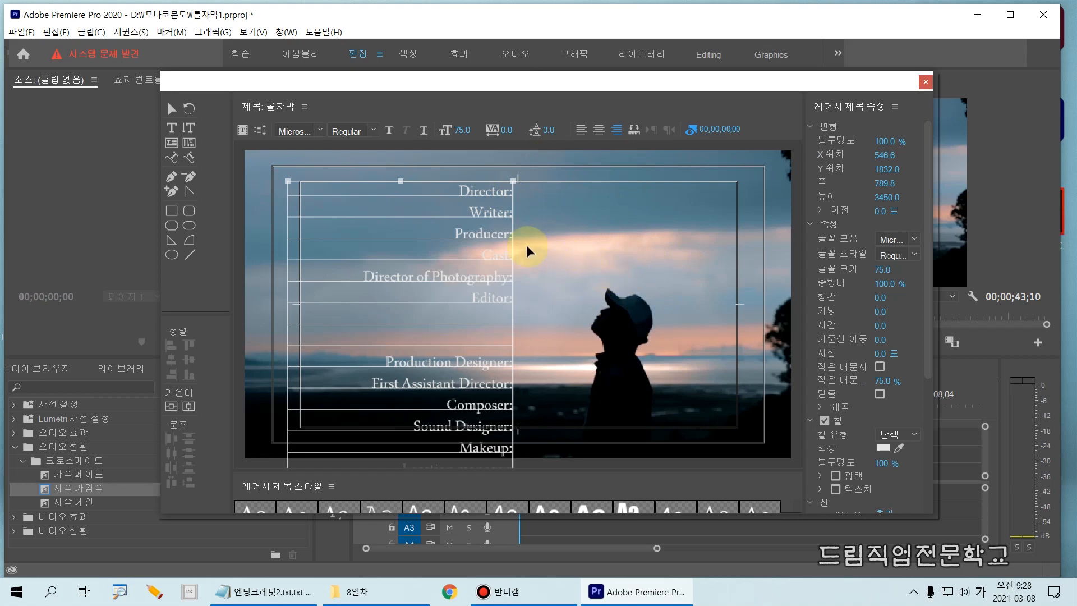
mouse_move(155, 105)
left_mouse_down()
mouse_move(187, 128)
mouse_move(186, 141)
left_mouse_up()
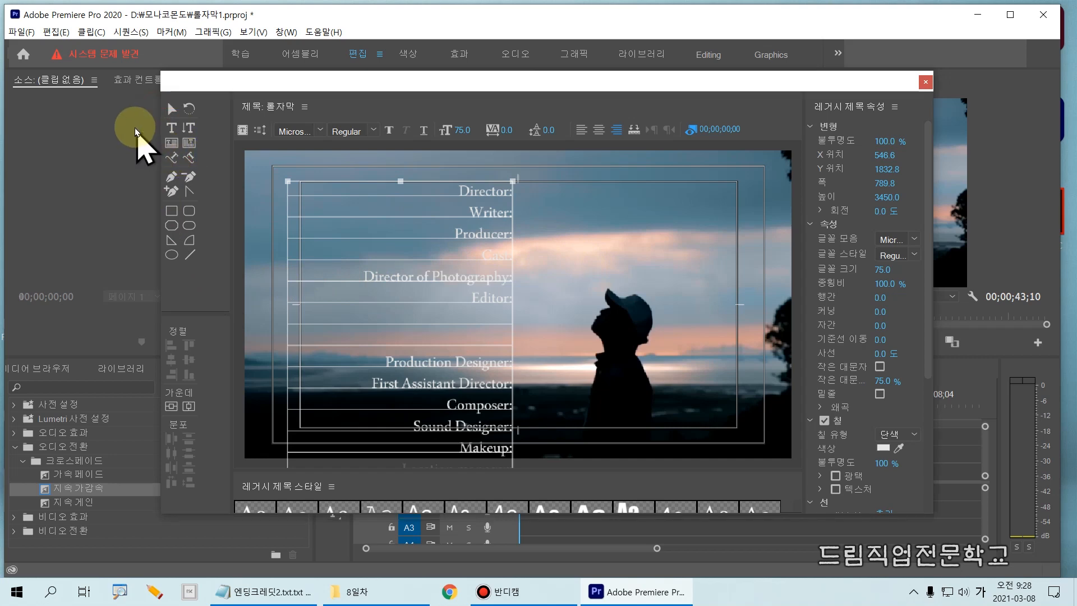
left_click(167, 128)
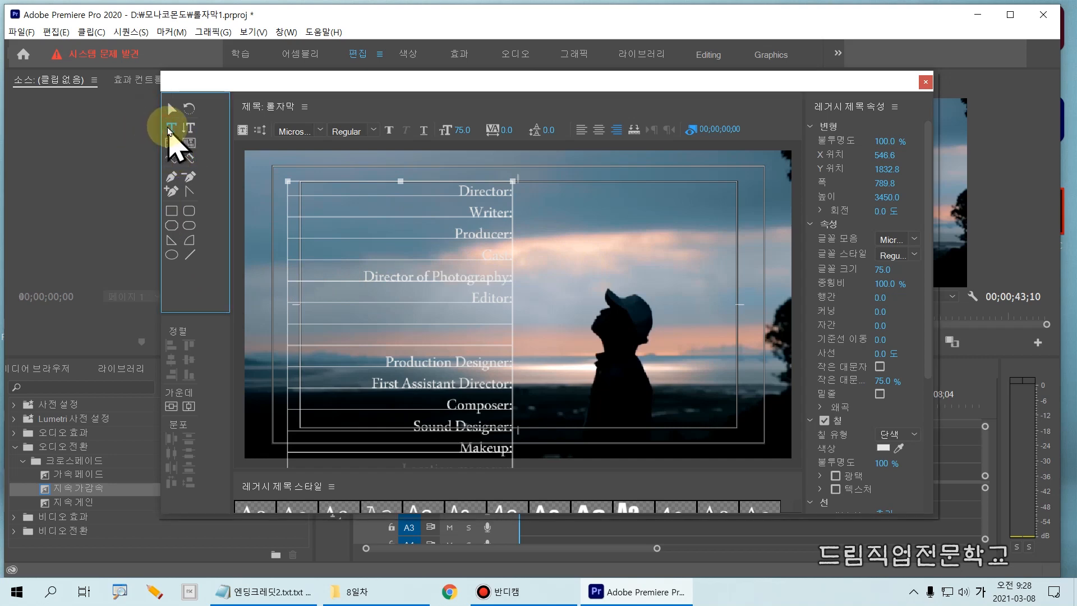
left_click(534, 186)
mouse_move(534, 188)
left_mouse_down()
mouse_move(534, 214)
mouse_move(531, 189)
mouse_move(531, 204)
left_mouse_up()
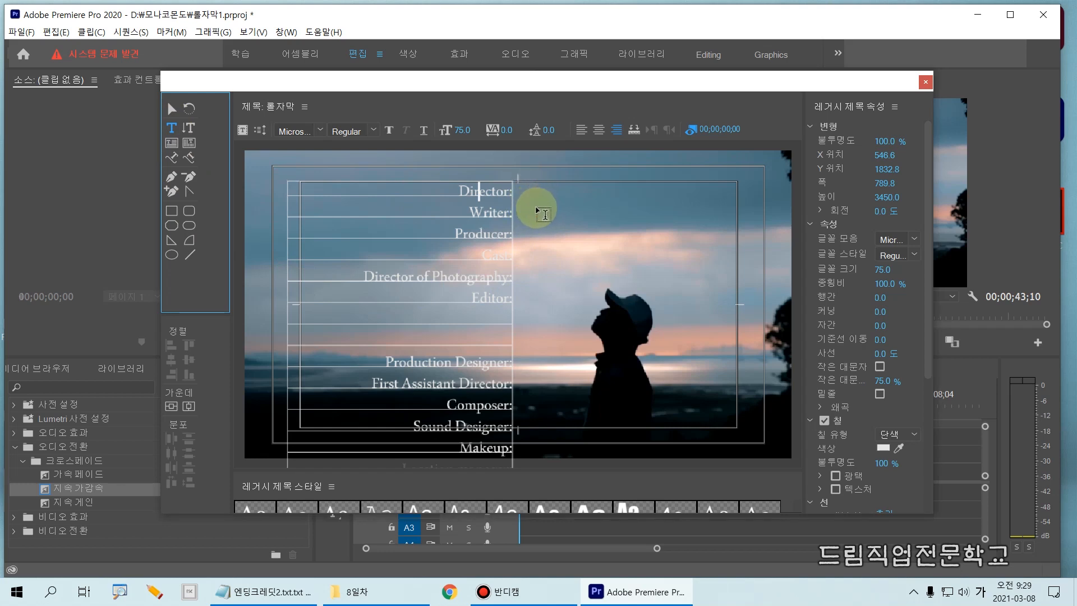
left_click(538, 192)
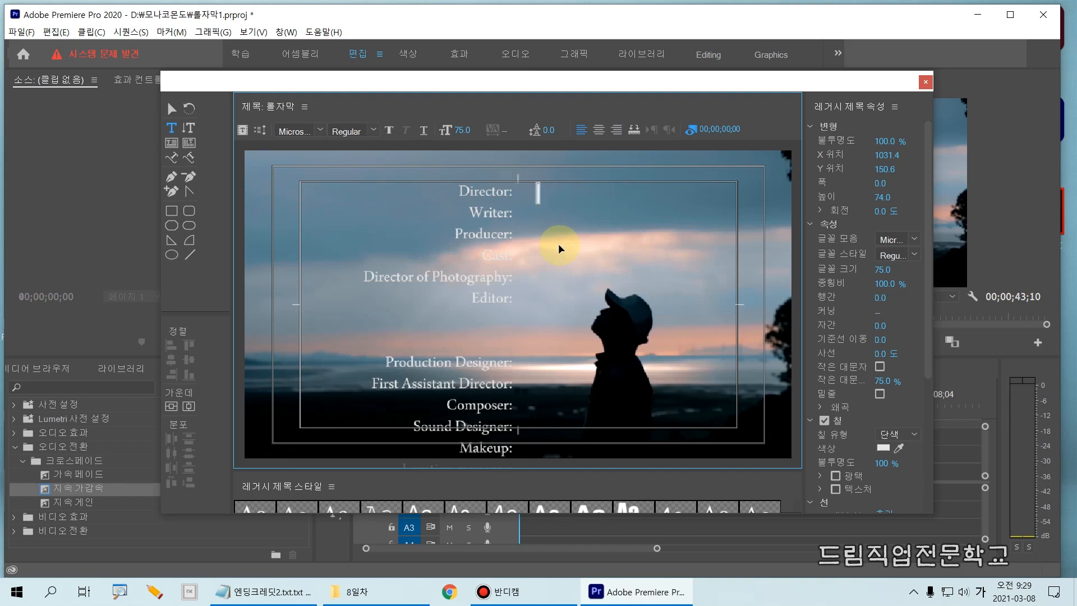
key("ctrl+v")
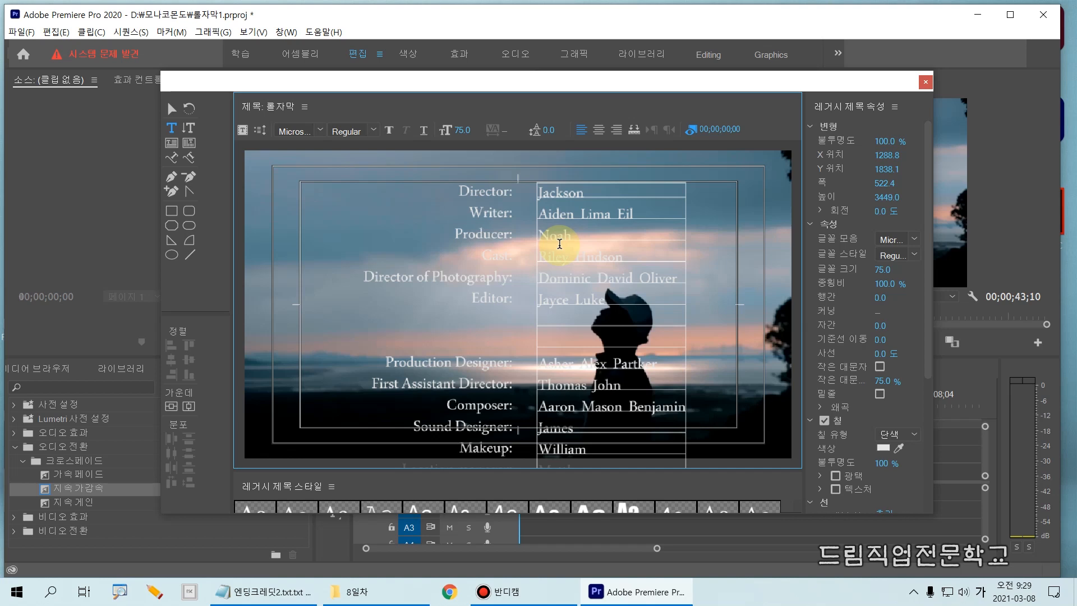
- Move the credit names closer to the headings with the Selection tool, to about X 1240, Y 1836, and deselect them
left_click(172, 109)
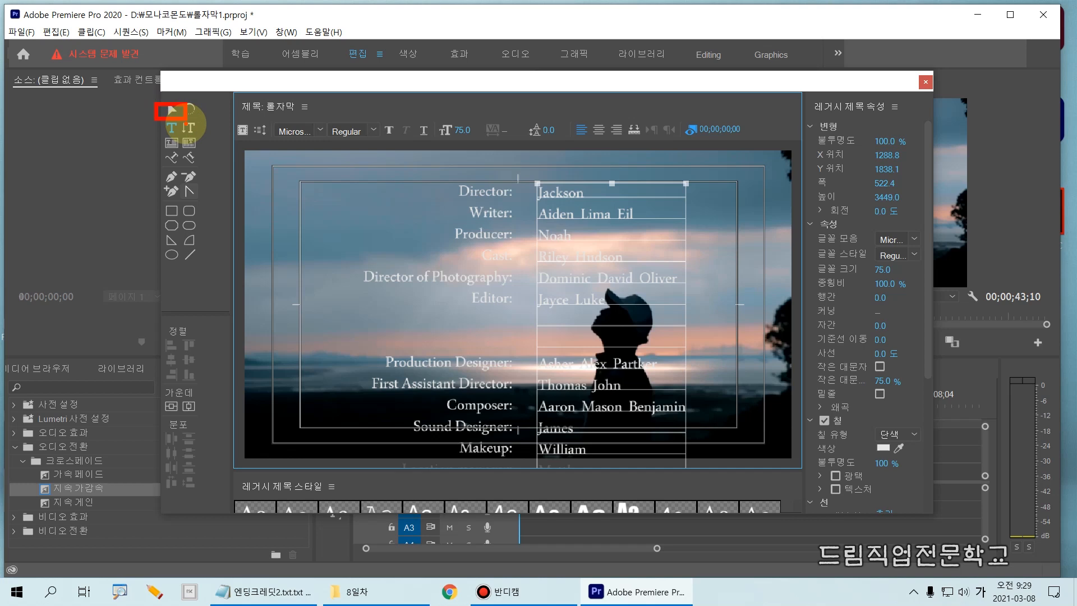
left_click(172, 110)
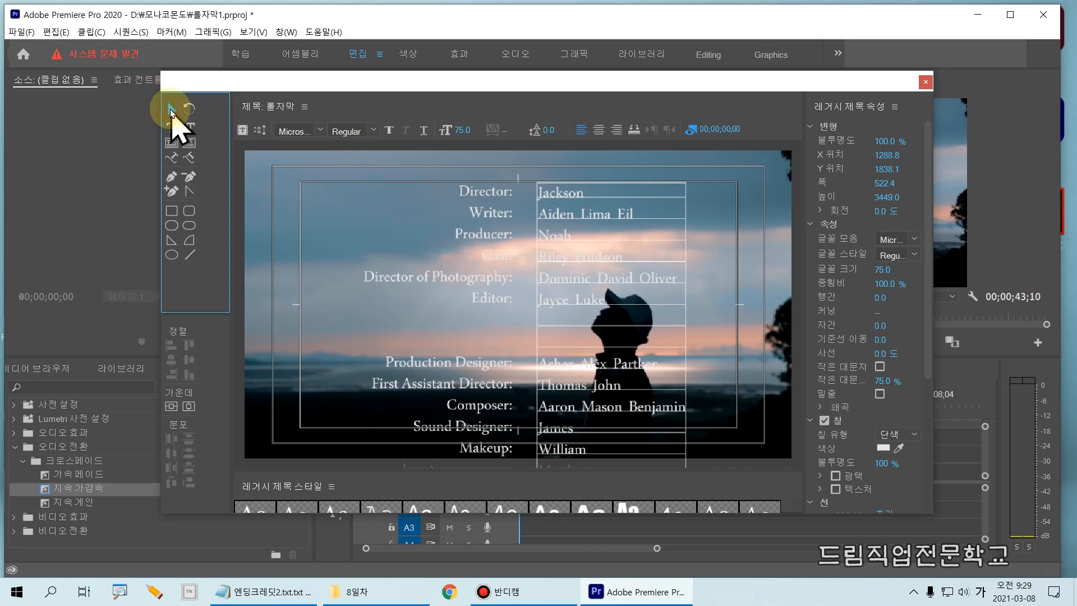
left_click_drag(554, 196, 540, 195)
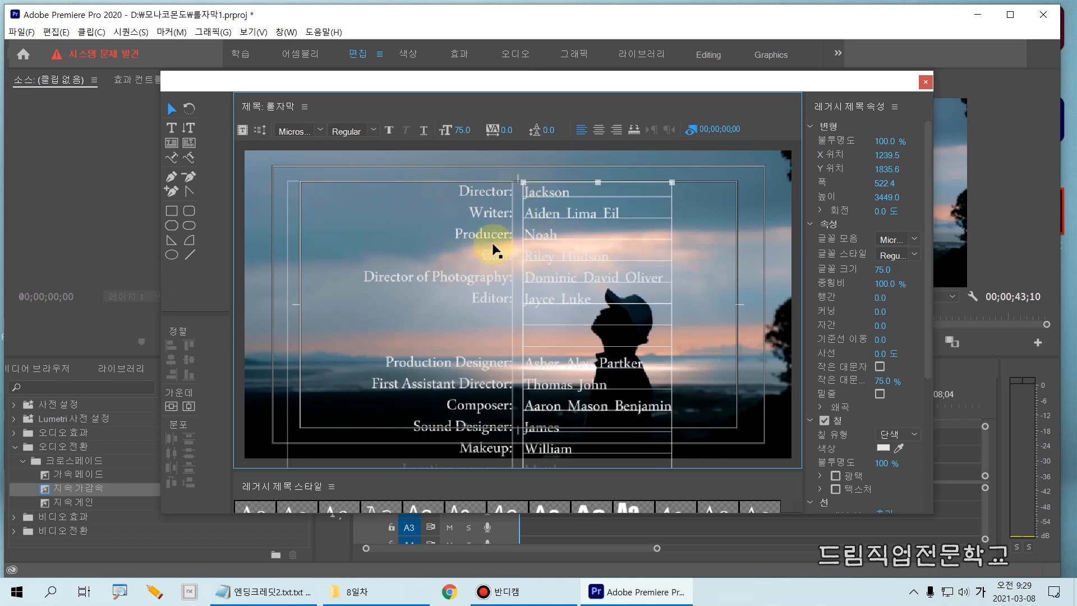
left_click_drag(445, 174, 628, 207)
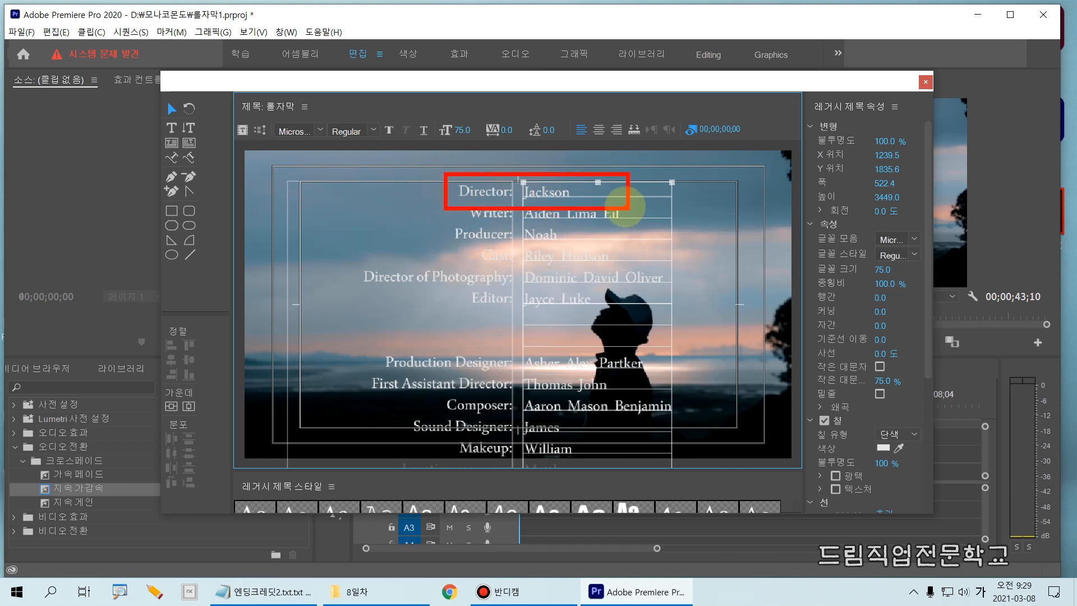
key("Escape")
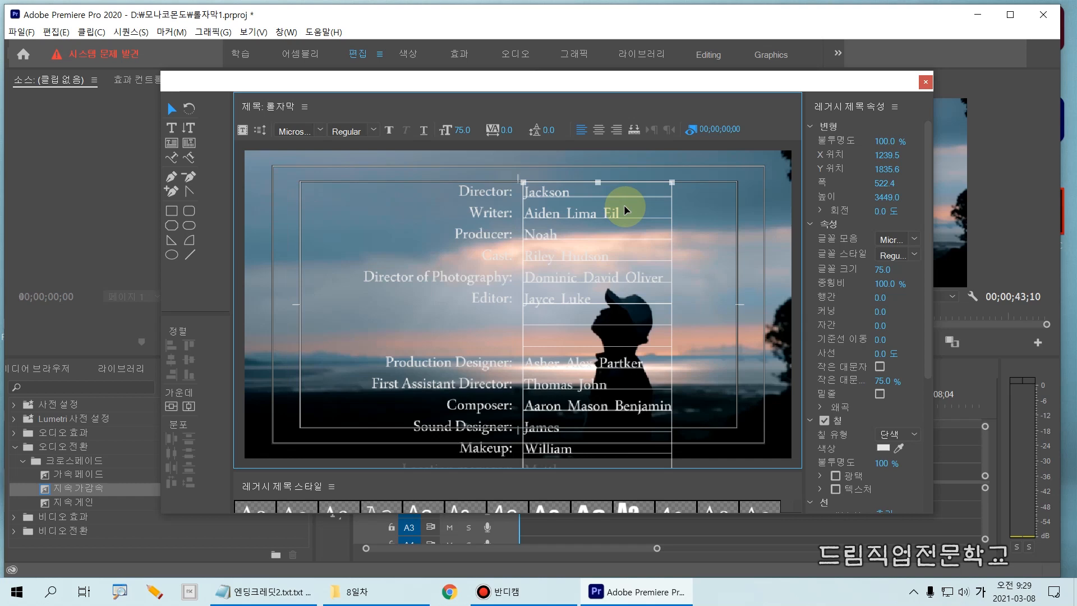
left_click(691, 214)
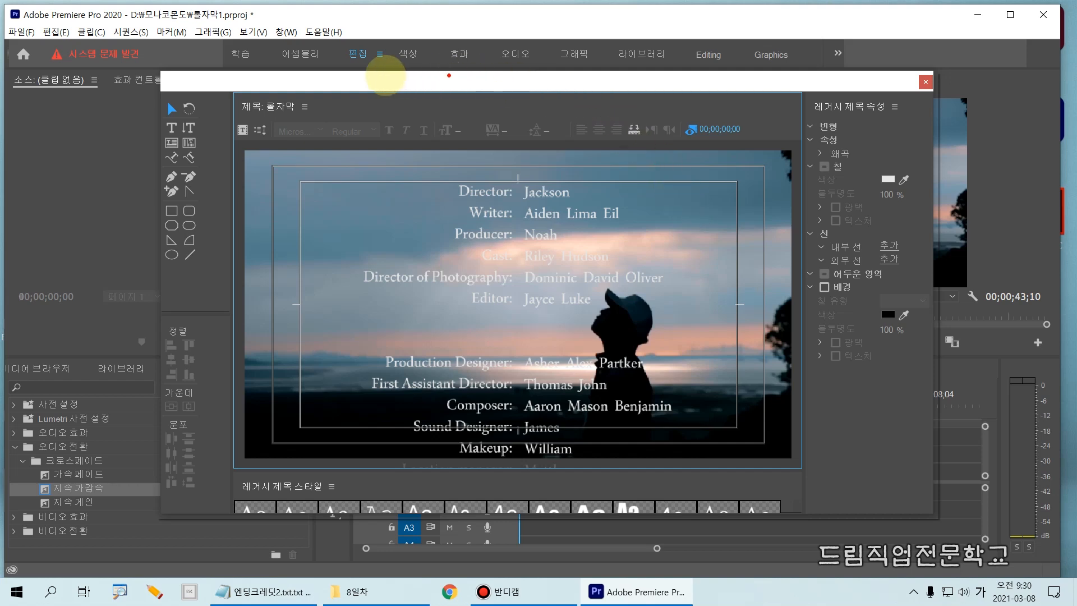
- Open the roll/crawl options of the 롤자막 title
left_click_drag(248, 119, 276, 142)
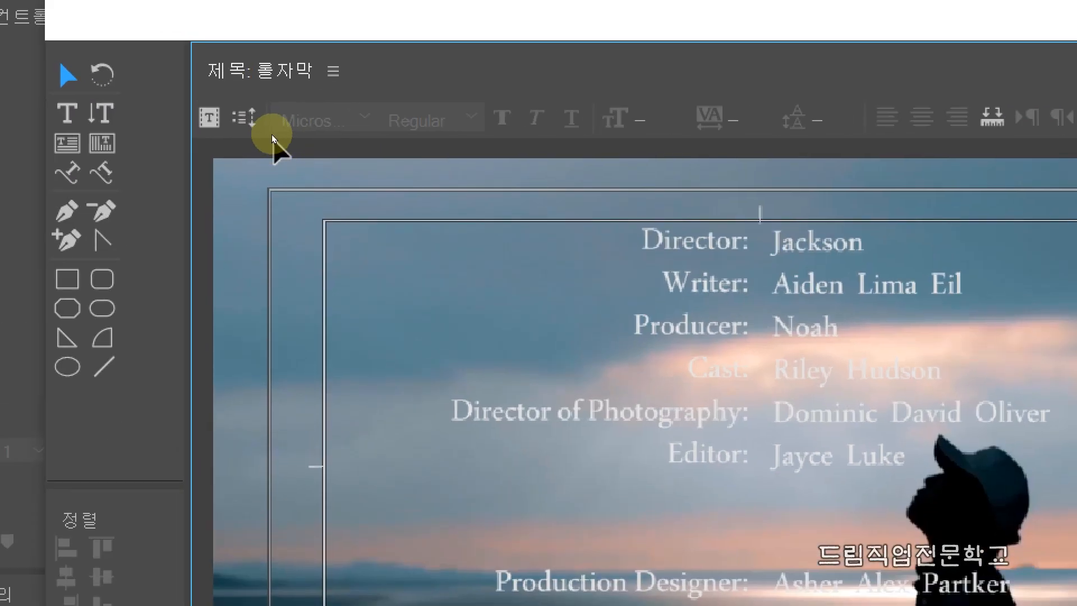
left_click(261, 132)
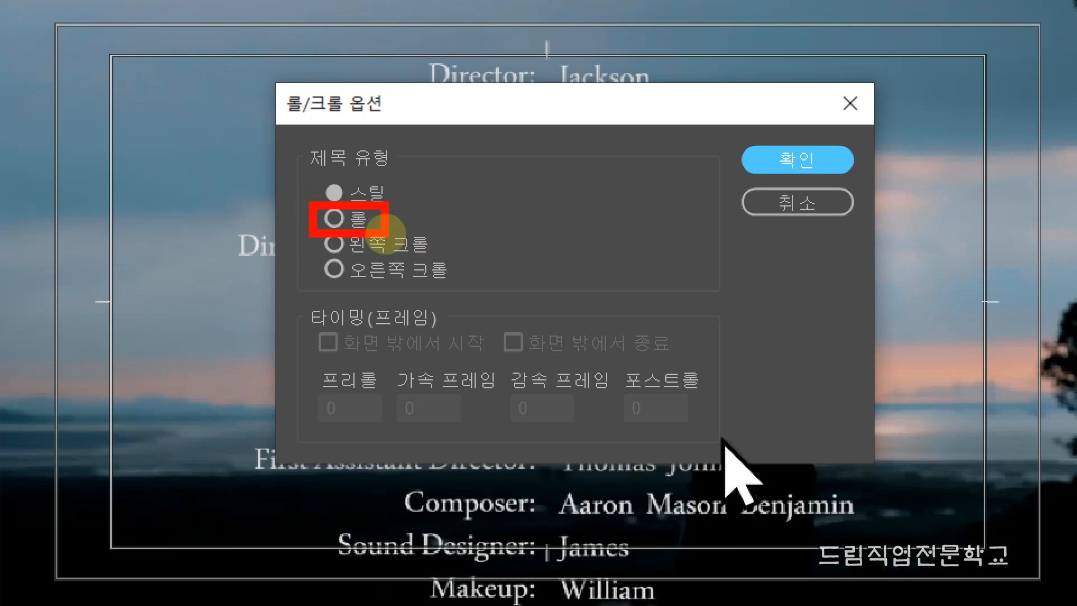
left_click_drag(329, 212, 344, 215)
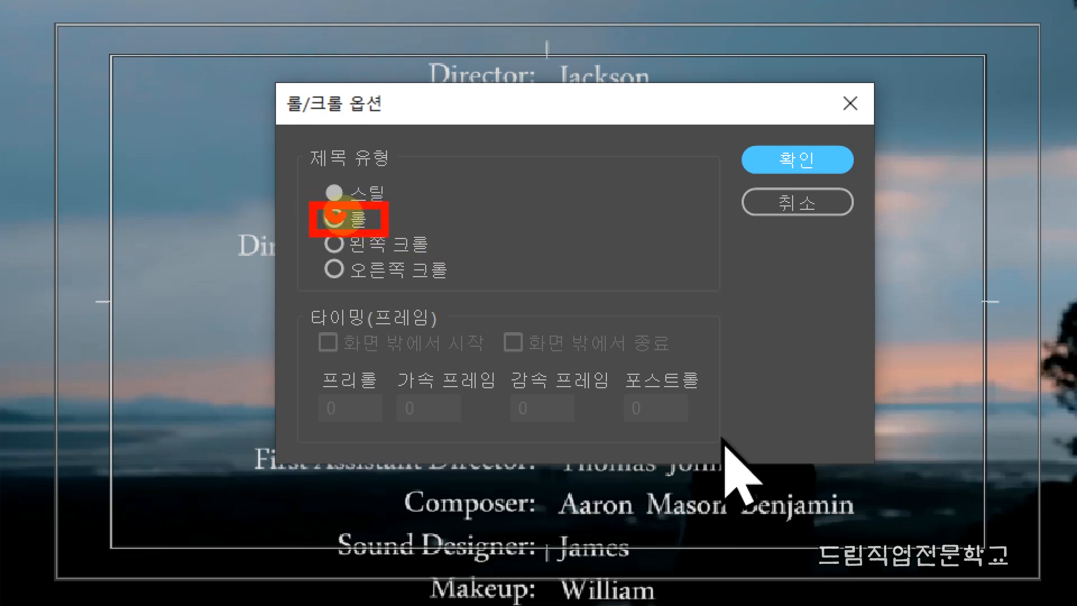
mouse_move(295, 292)
left_mouse_down()
mouse_move(304, 305)
mouse_move(730, 373)
left_mouse_up()
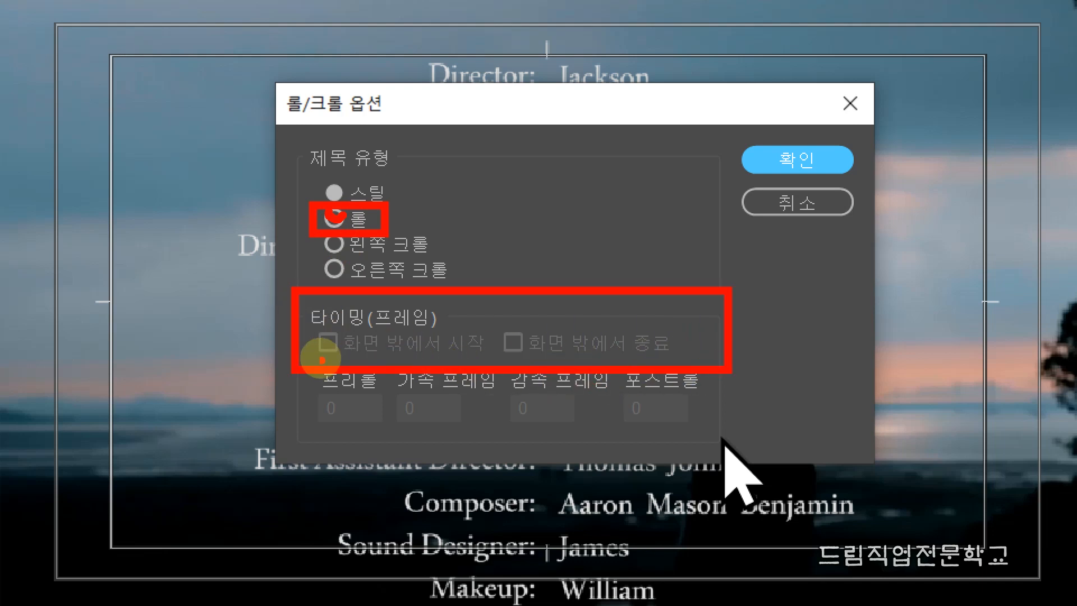
mouse_move(320, 335)
left_mouse_down()
mouse_move(334, 343)
mouse_move(349, 327)
left_mouse_up()
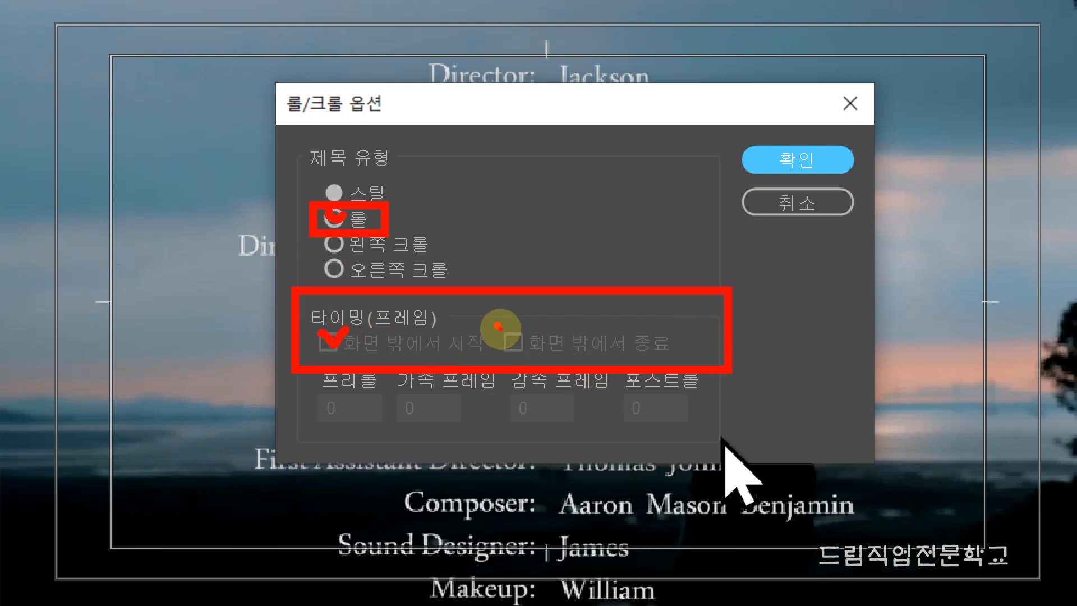
mouse_move(498, 326)
left_mouse_down()
mouse_move(513, 347)
mouse_move(526, 326)
left_mouse_up()
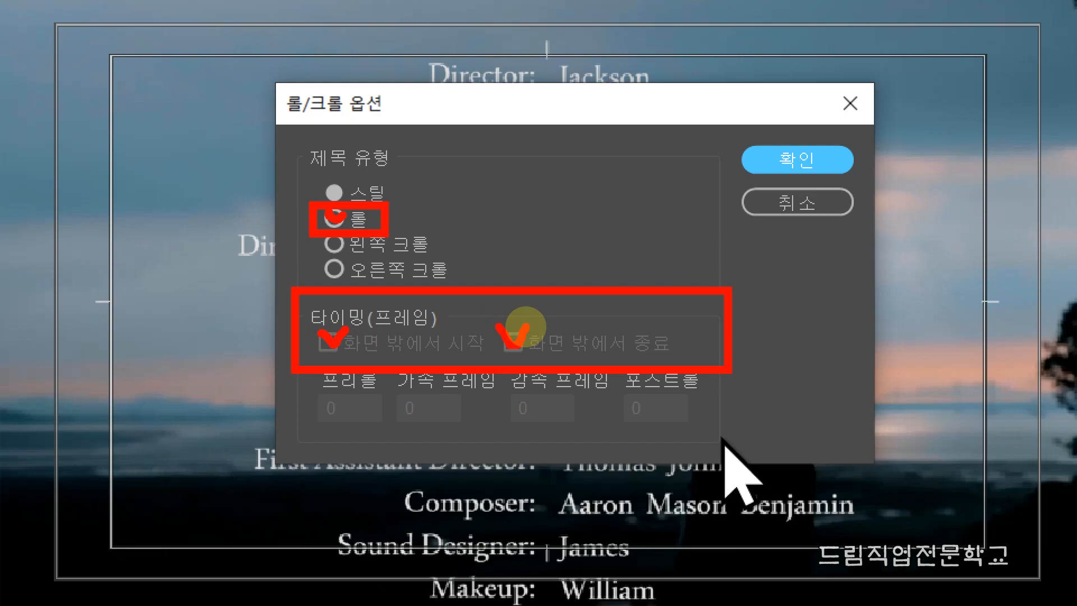
key("Escape")
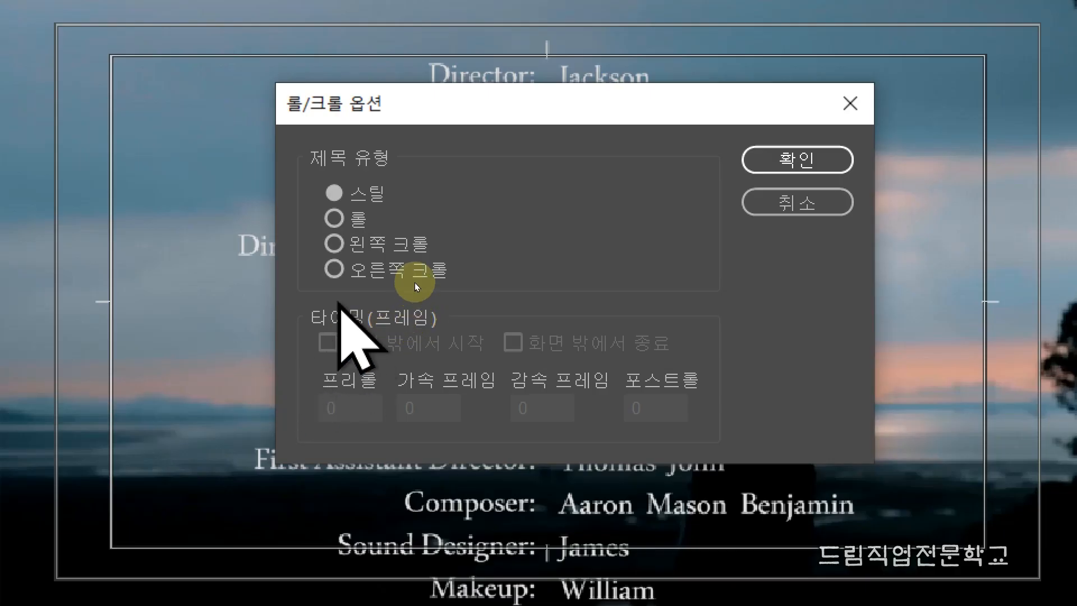
- Set the title type to 롤 (roll), starting and ending off screen, and close the title editor
left_click(338, 213)
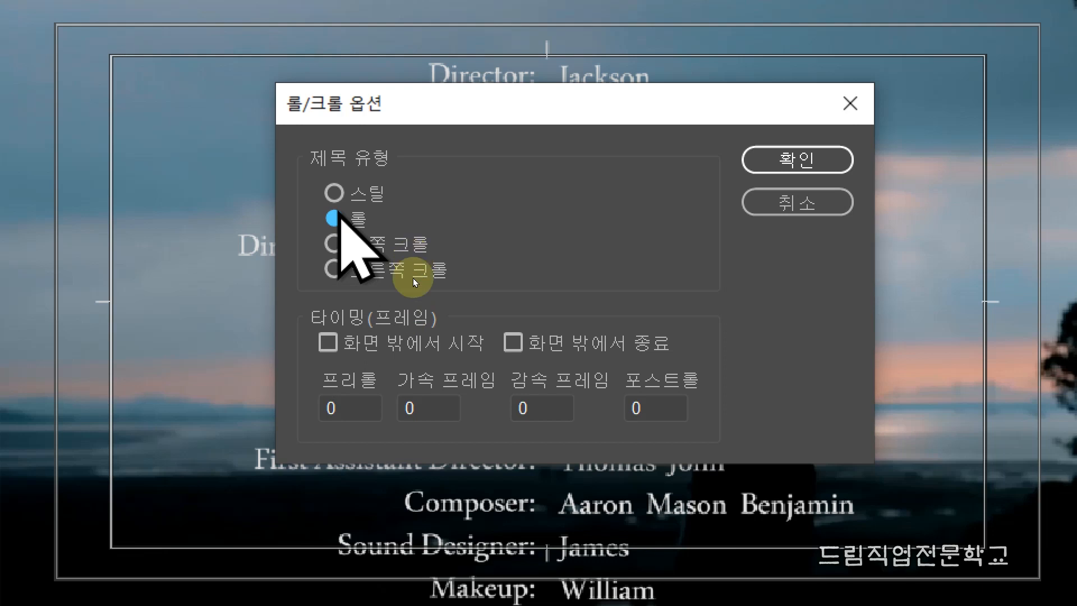
left_click(328, 342)
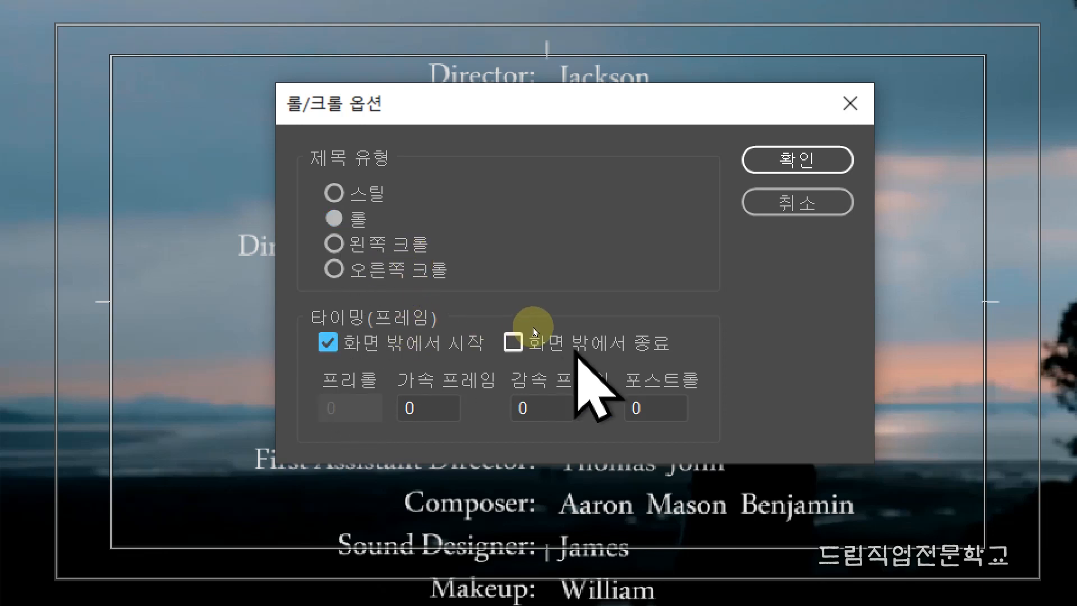
left_click(512, 342)
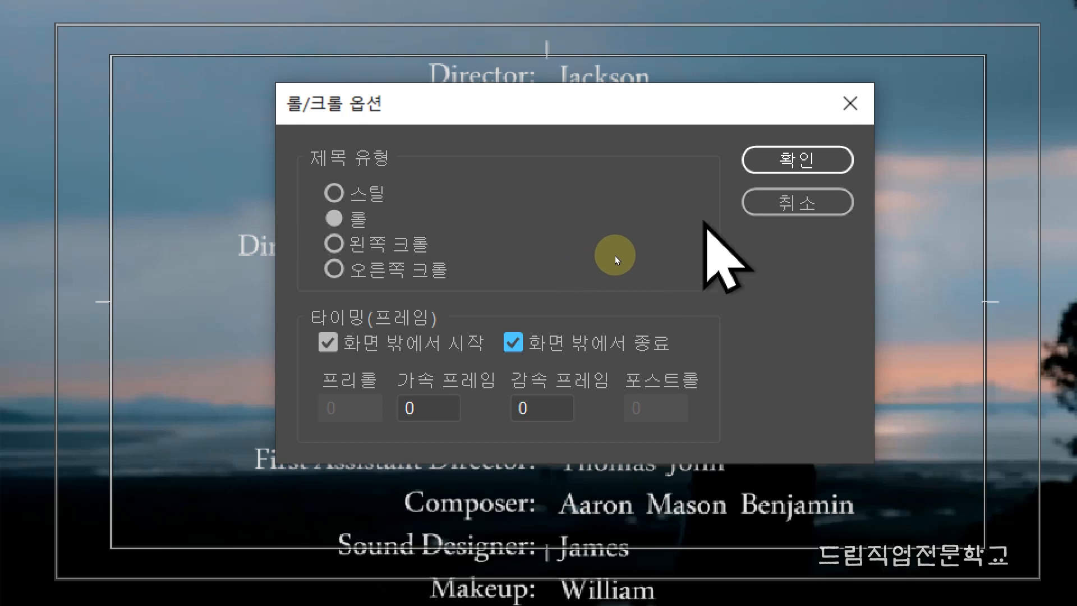
left_click(797, 162)
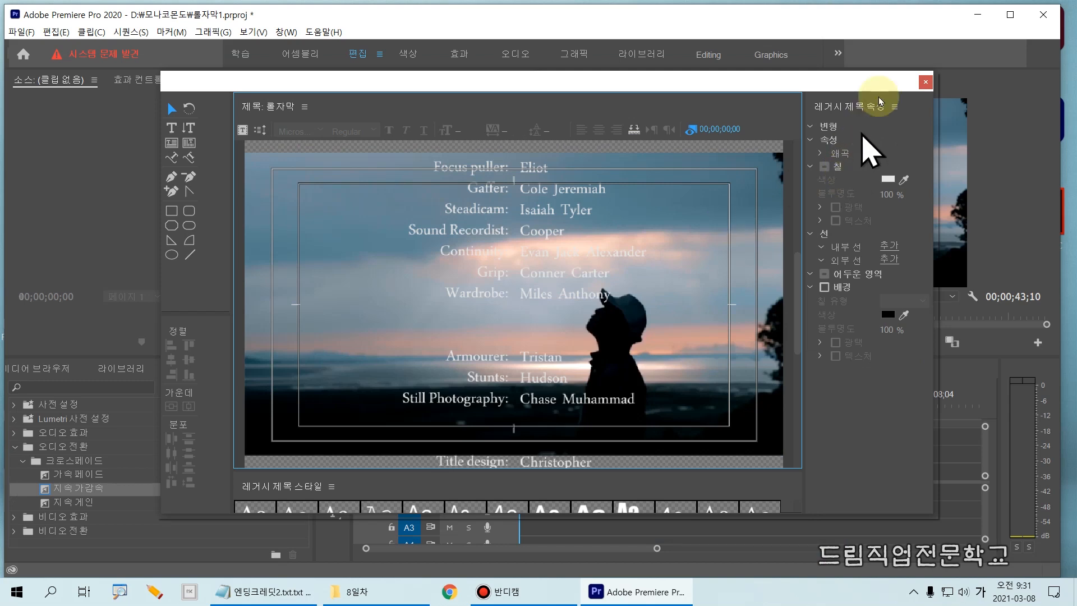
left_click(925, 85)
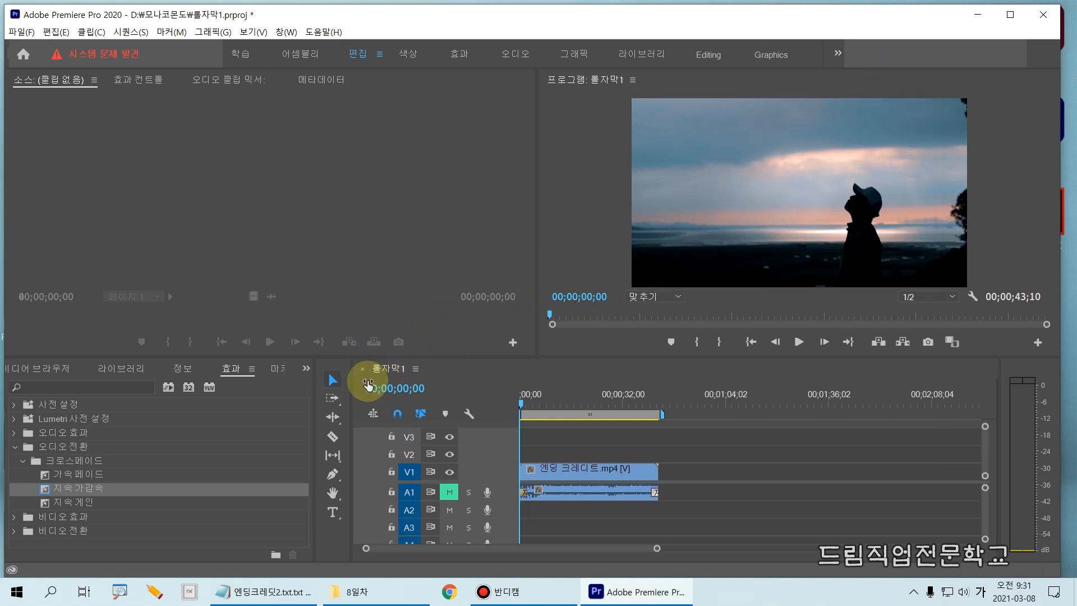
- Show the contents of the 롤자막1 project in place of the effects list
mouse_move(3, 336)
left_mouse_down()
mouse_move(219, 527)
mouse_move(292, 581)
mouse_move(308, 561)
mouse_move(311, 575)
left_mouse_up()
key("Escape")
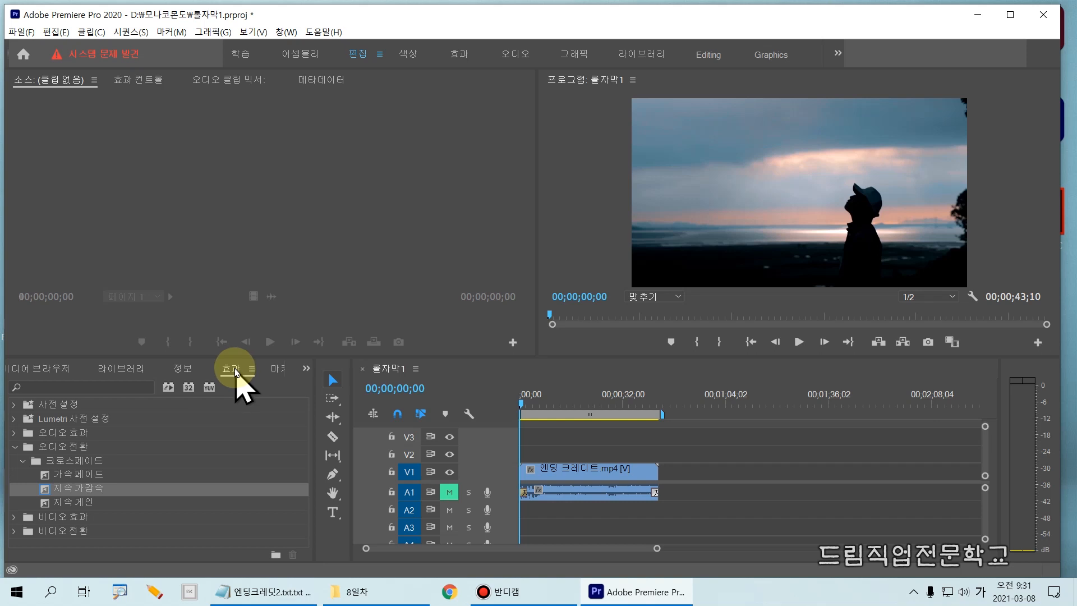
left_click(306, 369)
left_click_drag(288, 356, 328, 383)
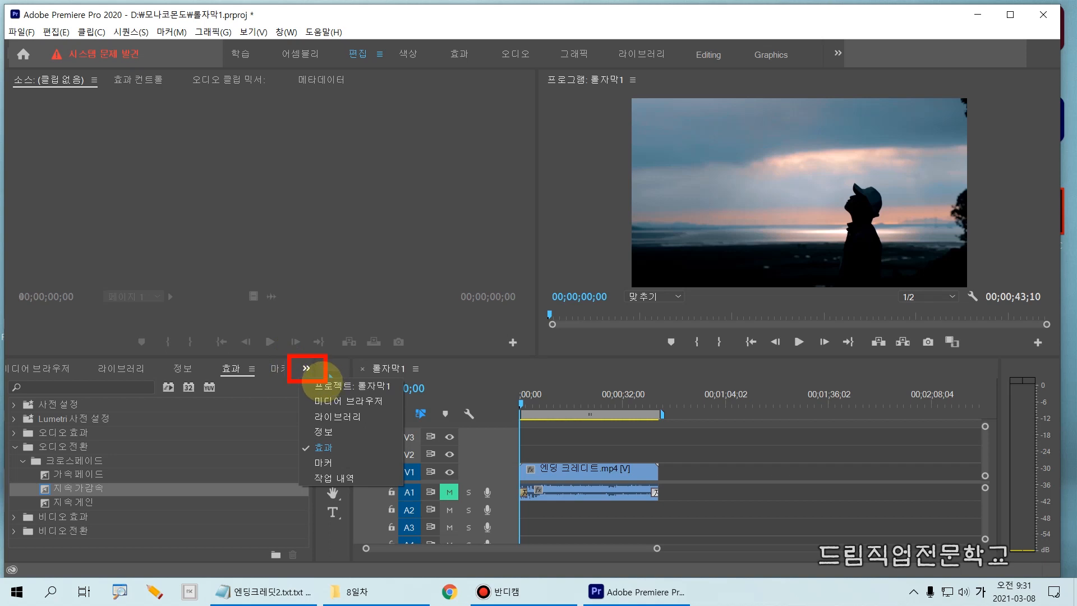
left_click_drag(298, 377, 409, 398)
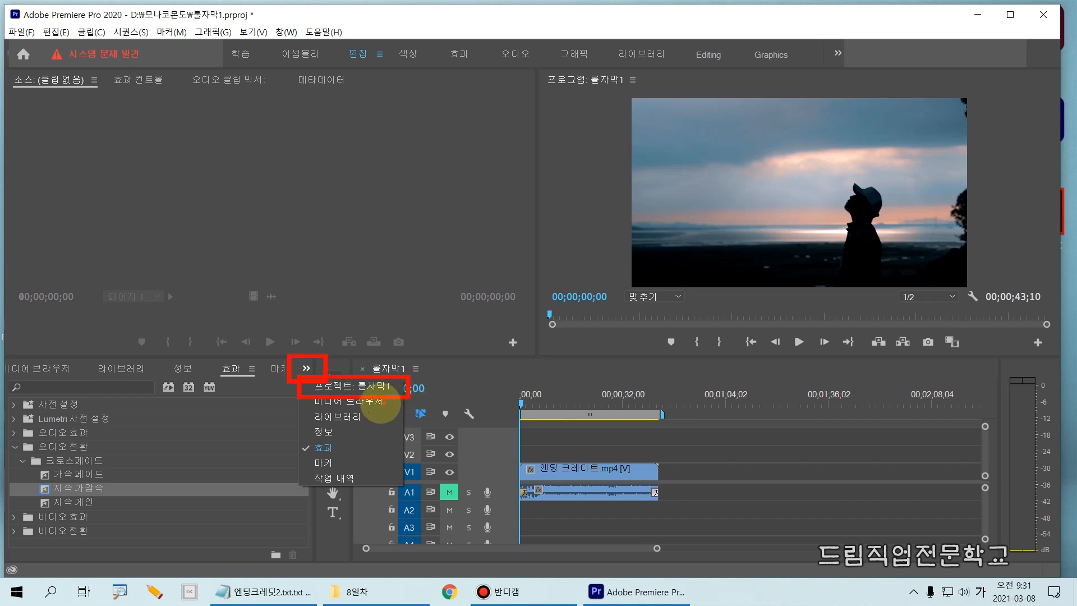
left_click(307, 368)
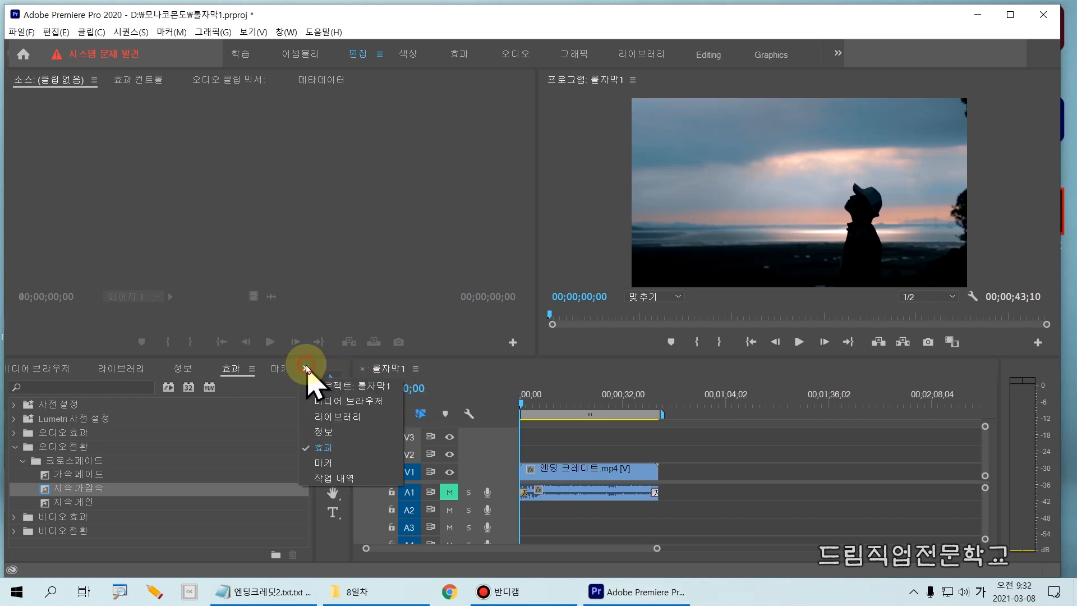
left_click(337, 386)
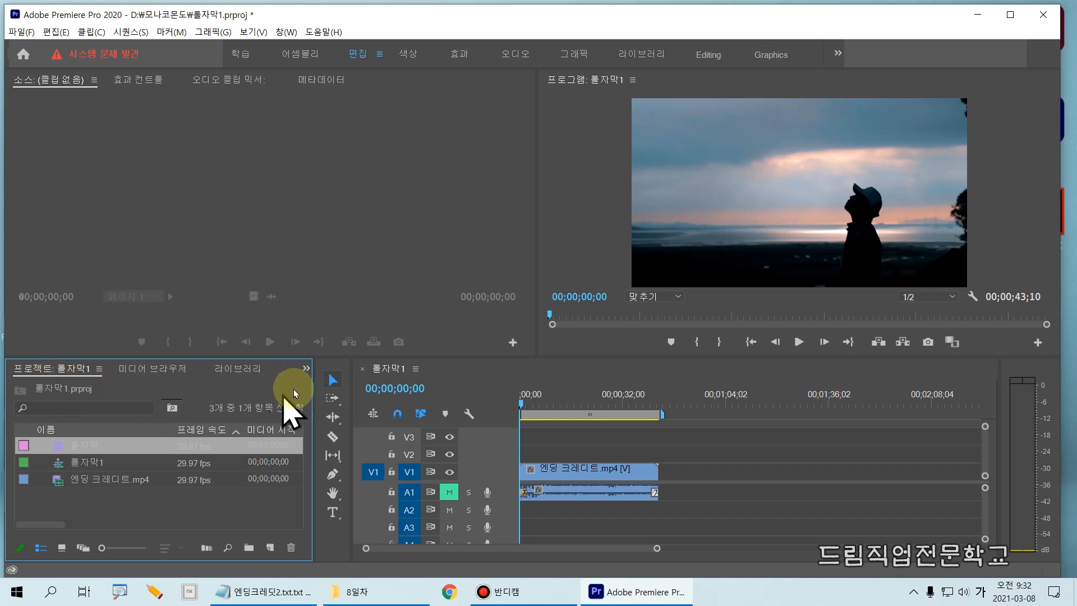
left_click(306, 369)
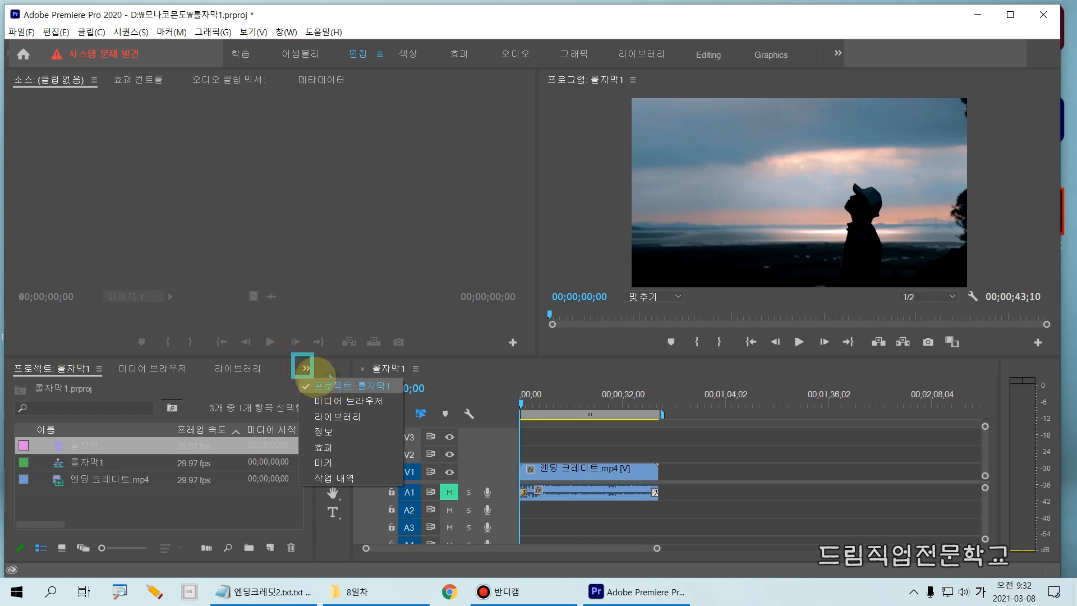
mouse_move(292, 383)
left_mouse_down()
mouse_move(323, 398)
mouse_move(402, 398)
left_mouse_up()
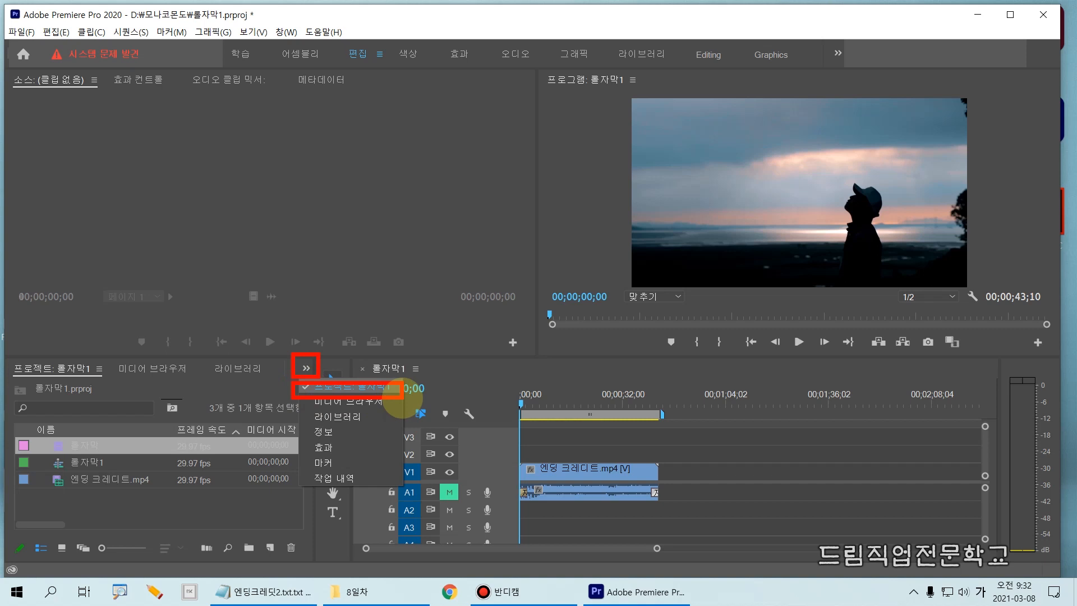
left_click(395, 393)
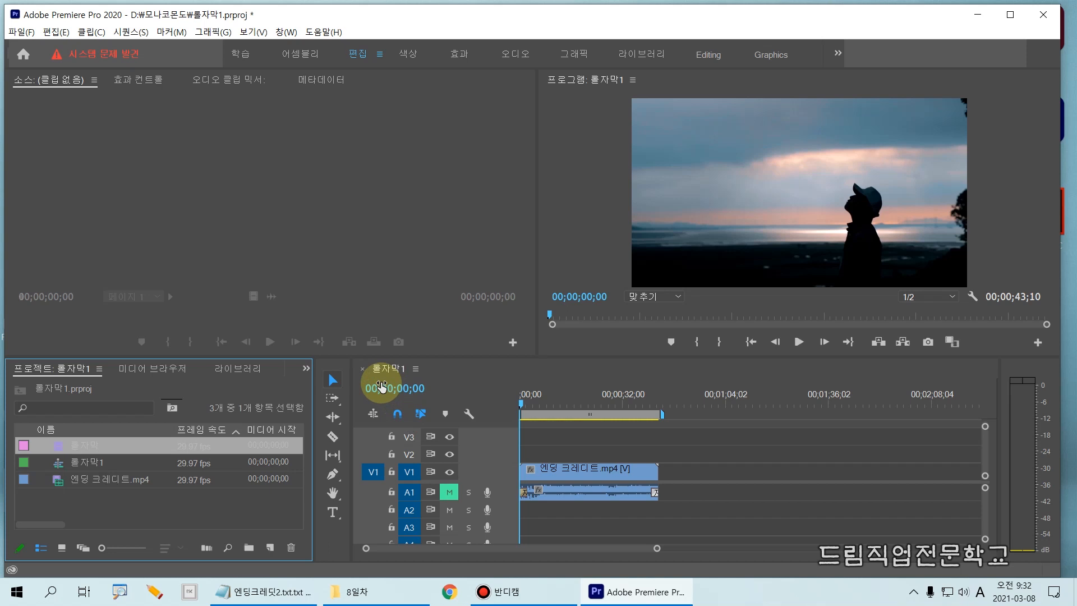
- Place the 롤자막 title on V2 at the start of the sequence, play it briefly and return the playhead to the start
left_click(93, 463)
left_click(91, 449)
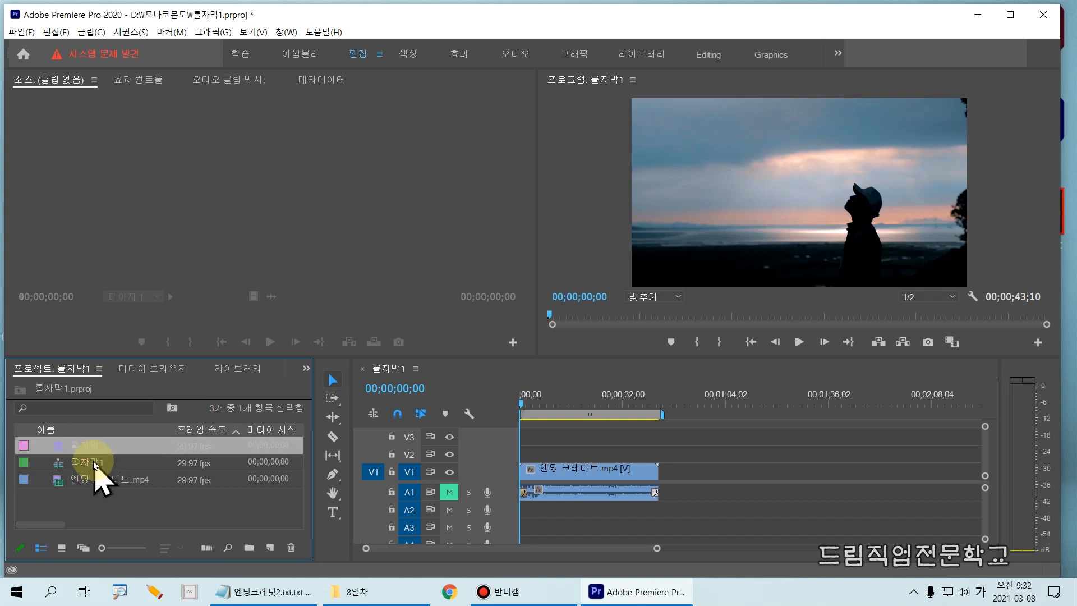
mouse_move(57, 438)
left_mouse_down()
mouse_move(56, 453)
mouse_move(133, 459)
mouse_move(88, 446)
mouse_move(109, 432)
left_mouse_up()
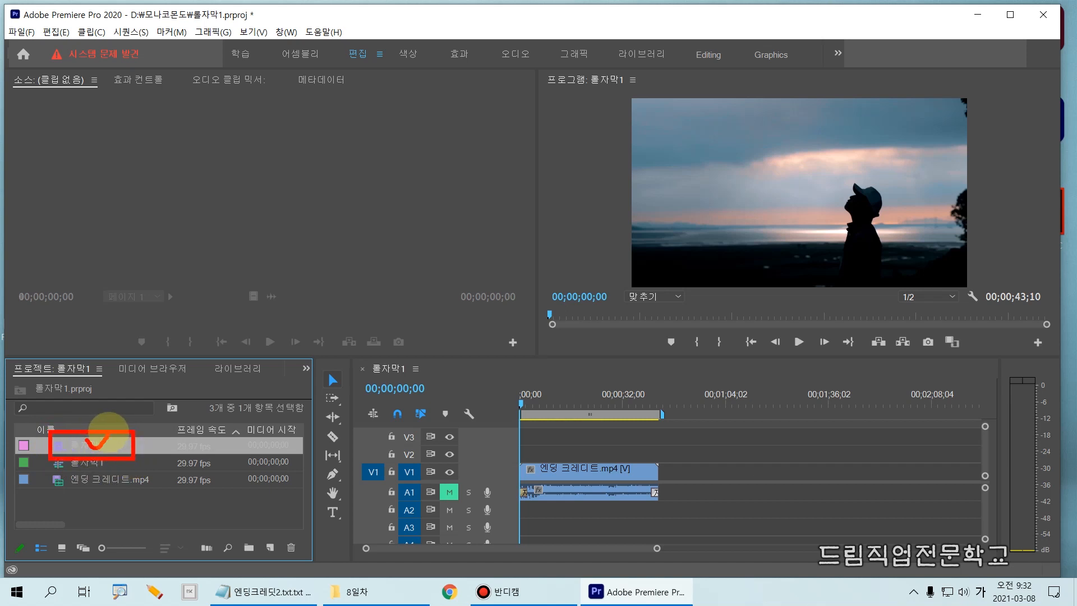
key("Escape")
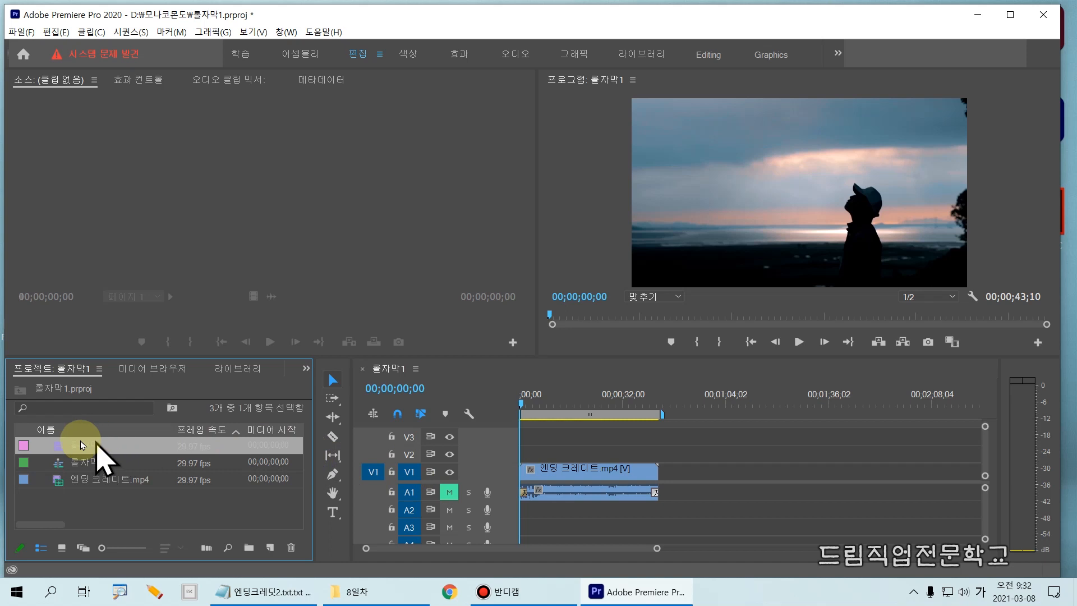
left_click_drag(87, 446, 510, 488)
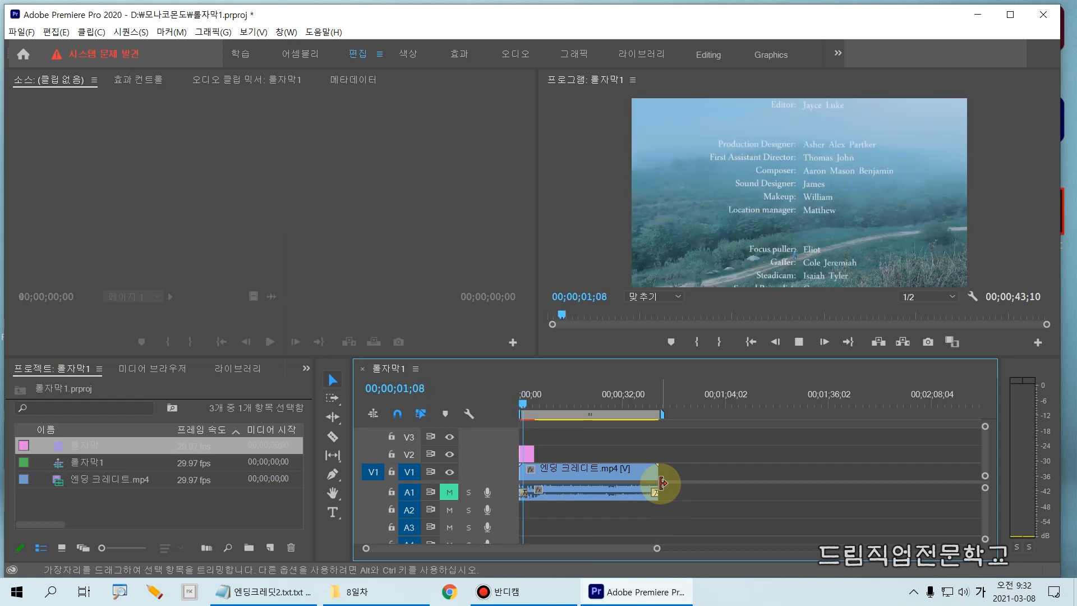
key("space")
left_click_drag(528, 405, 508, 408)
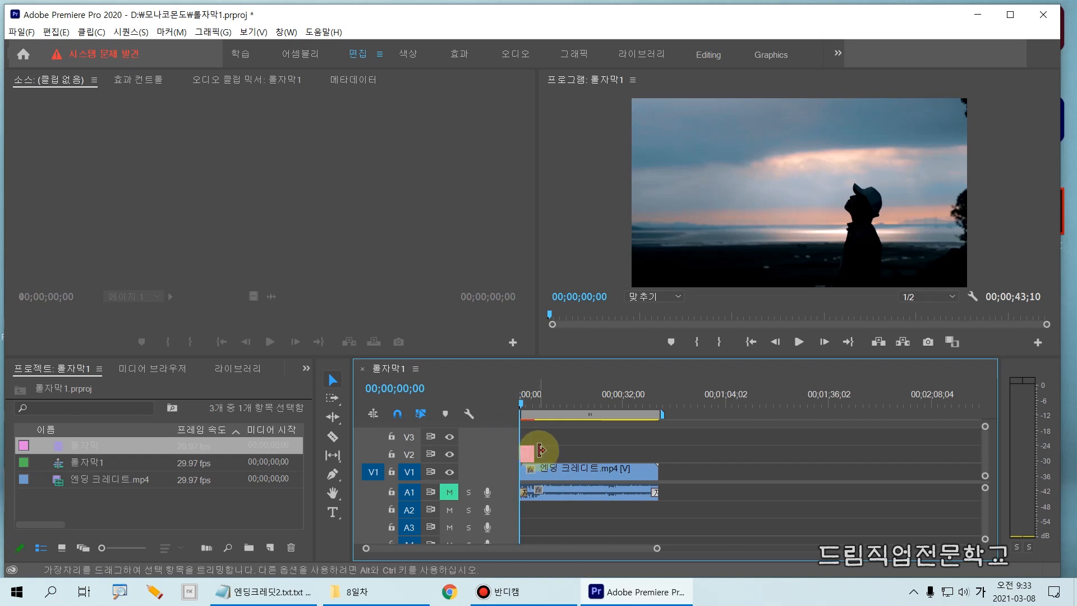
- Extend the 롤자막 title on V2 to end together with the 엔딩 크레디트.mp4 clip
left_click_drag(538, 454, 658, 453)
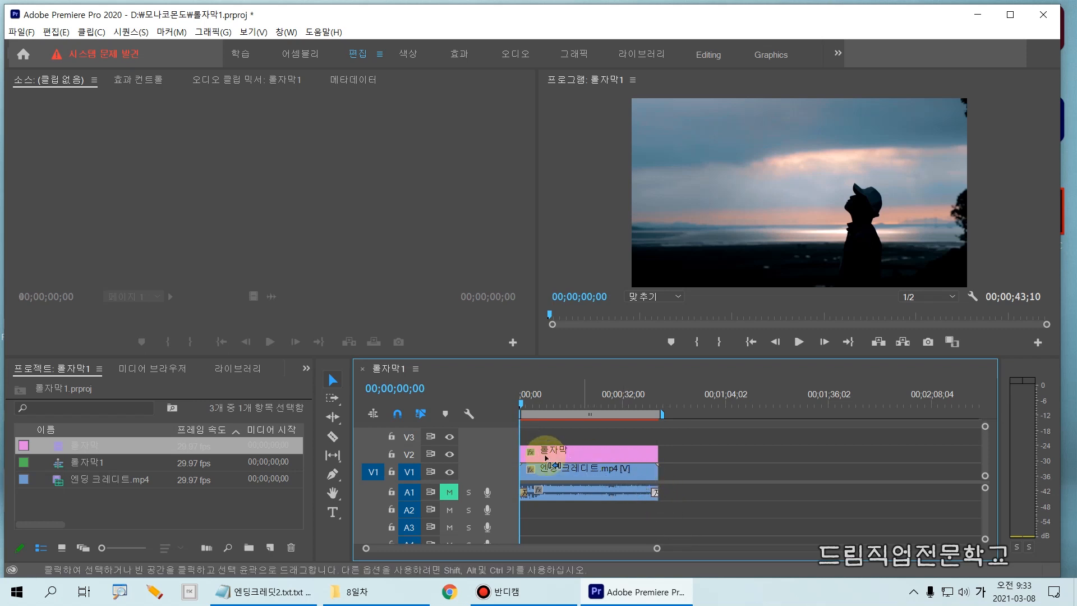
left_click(507, 426)
mouse_move(507, 426)
left_mouse_down()
mouse_move(662, 453)
mouse_move(672, 465)
left_mouse_up()
left_click_drag(660, 413, 657, 501)
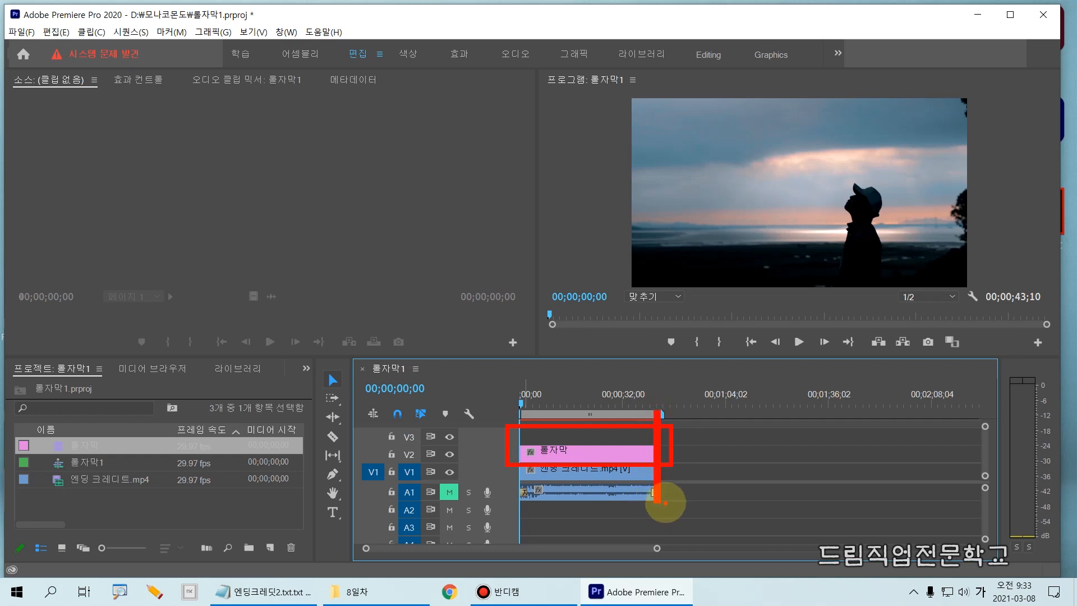
key("Escape")
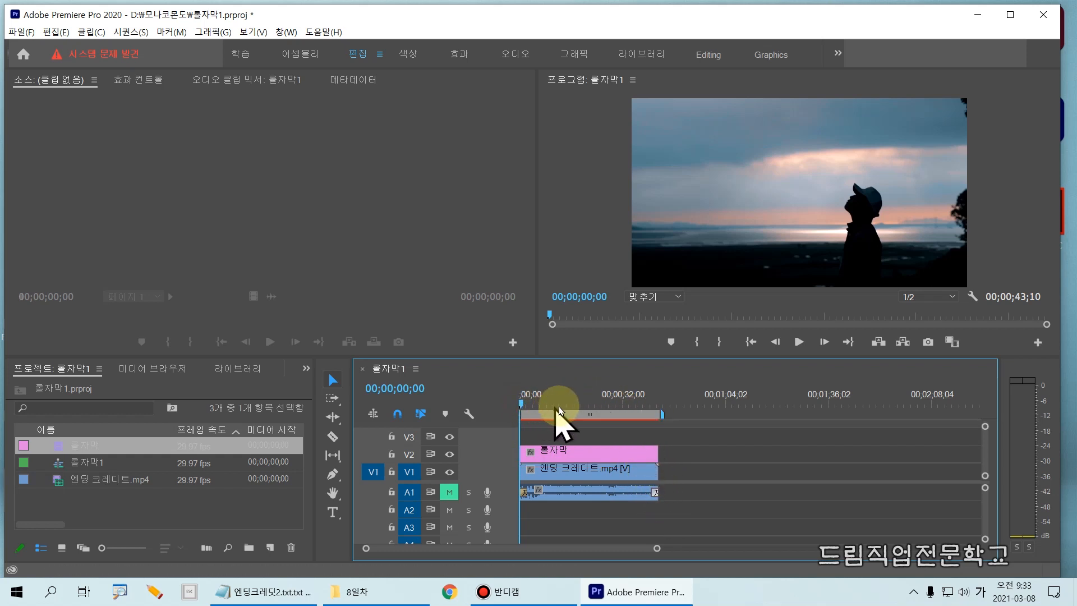
- Play the sequence from the start to check the rolling credits, and return the playhead to 00;00;00;00
key("space")
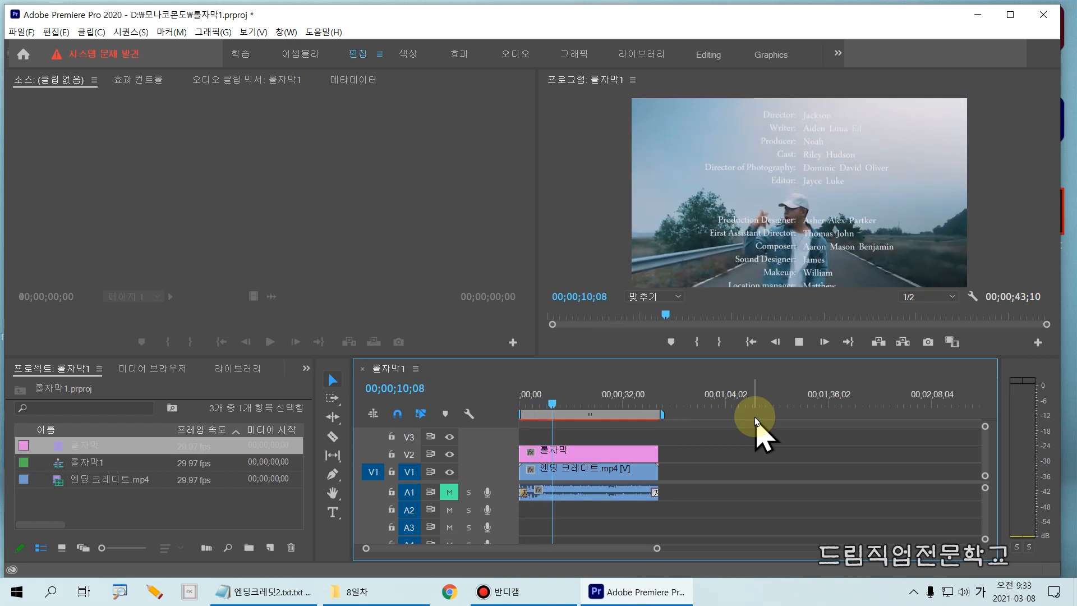
key("space")
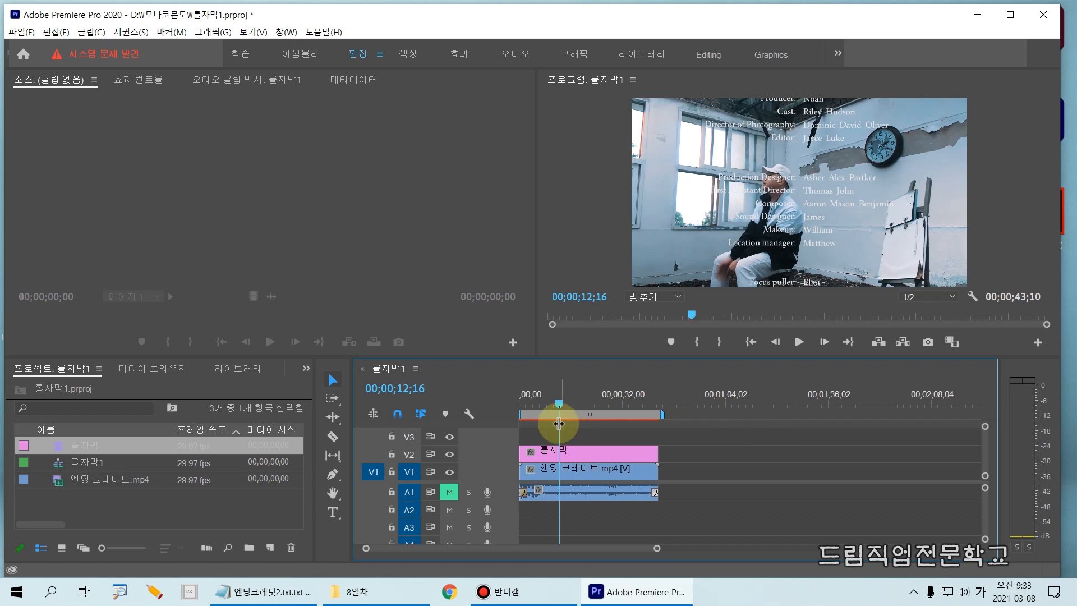
left_click_drag(560, 405, 501, 412)
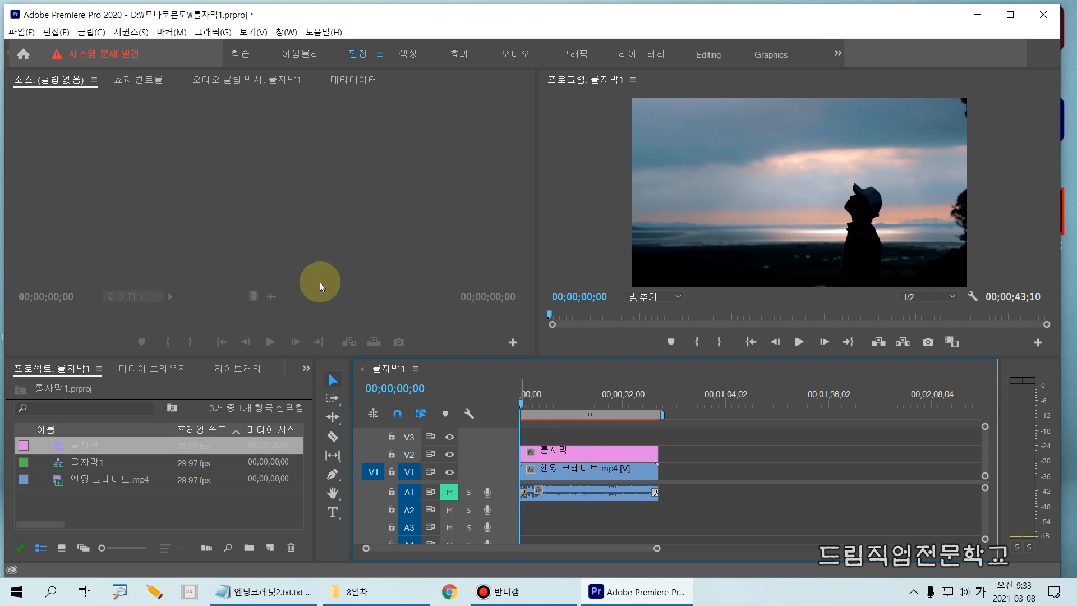
left_click(20, 32)
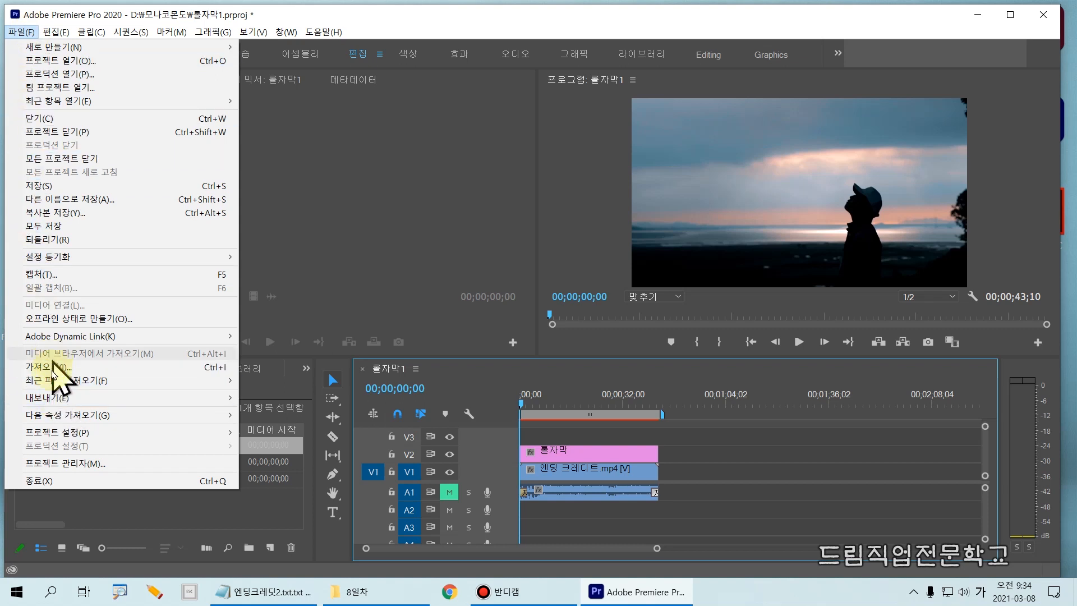
mouse_move(47, 403)
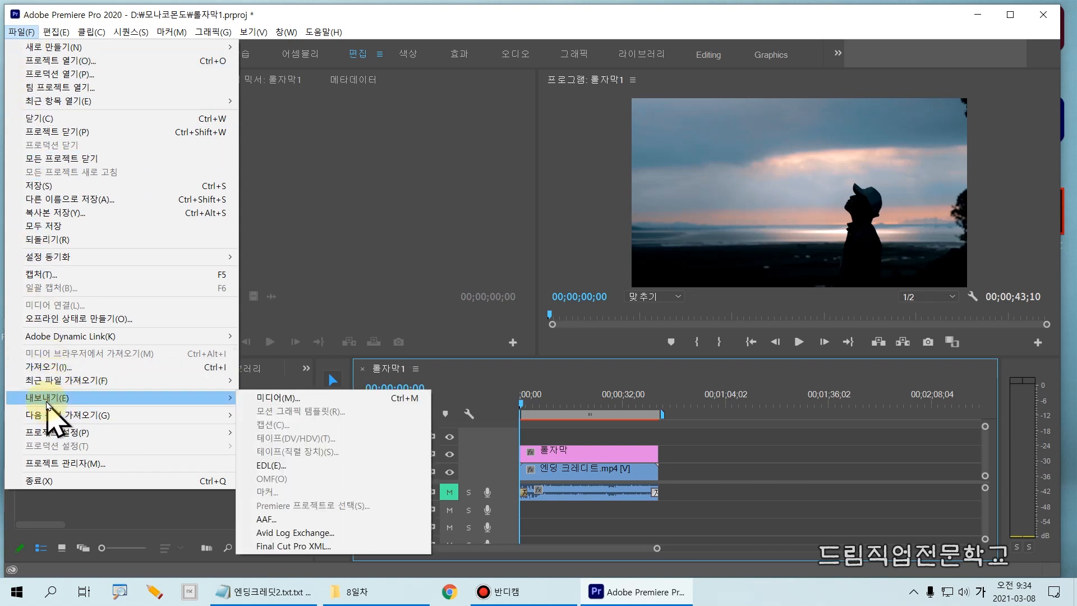
left_click(281, 400)
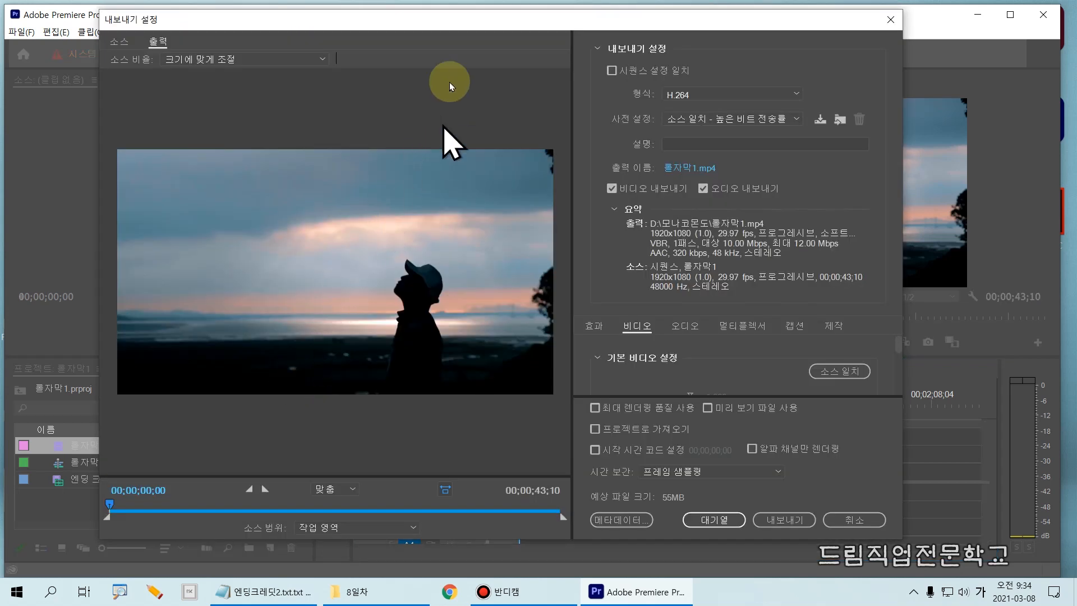
left_click_drag(464, 24, 426, 37)
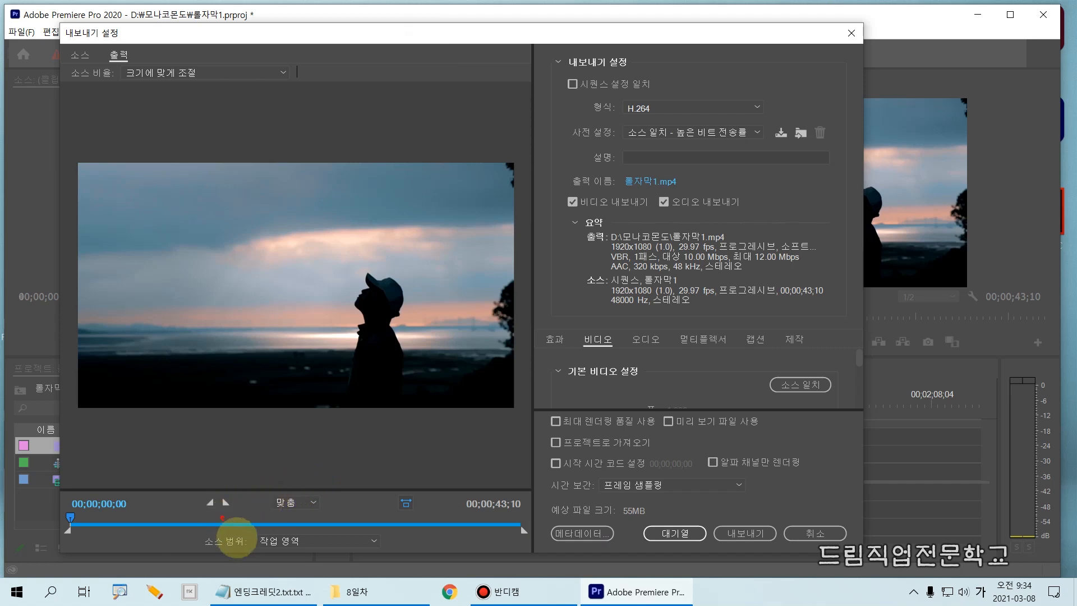
mouse_move(201, 527)
left_mouse_down()
mouse_move(229, 553)
mouse_move(389, 556)
left_mouse_up()
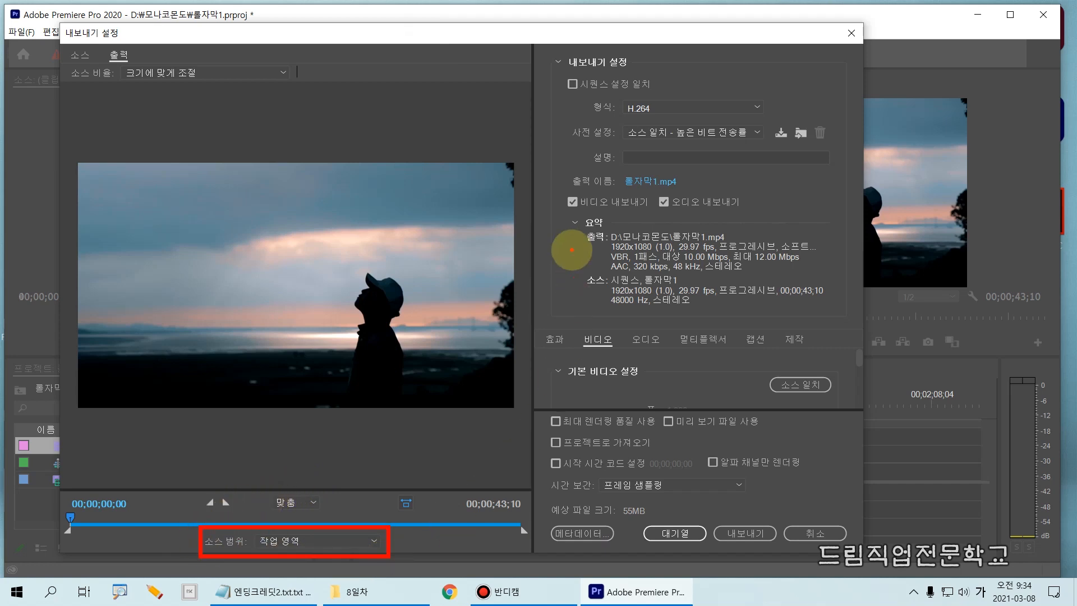
left_click_drag(540, 48, 647, 72)
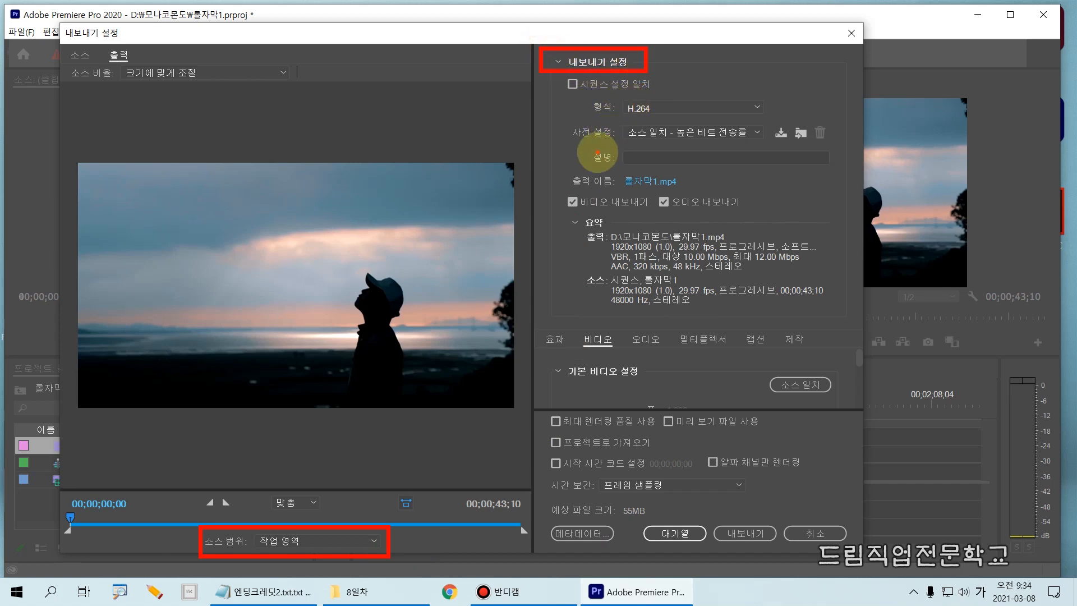
left_click_drag(594, 84, 774, 119)
left_click_drag(565, 115, 849, 144)
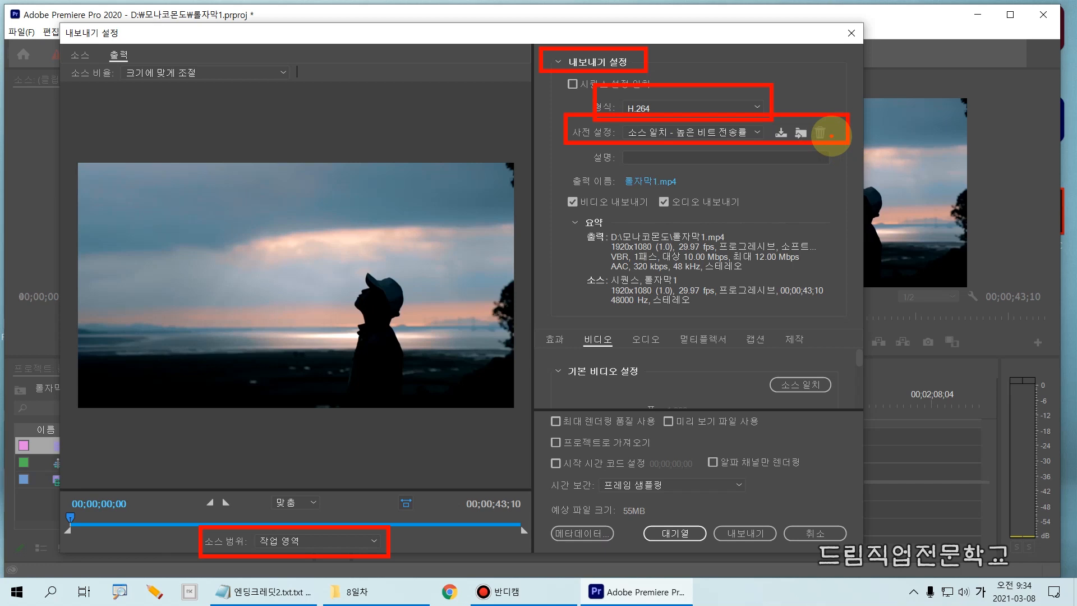
mouse_move(536, 187)
left_mouse_down()
mouse_move(589, 213)
mouse_move(752, 220)
left_mouse_up()
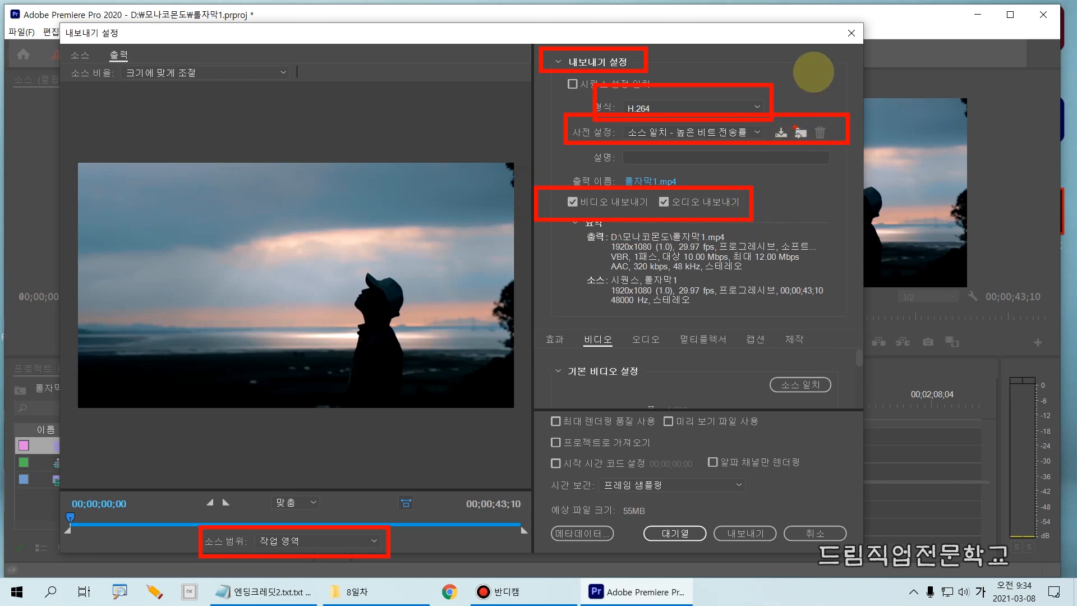
left_click(852, 33)
- Activate the 롤자막1 sequence in the timeline and open its media export settings
left_click(449, 492)
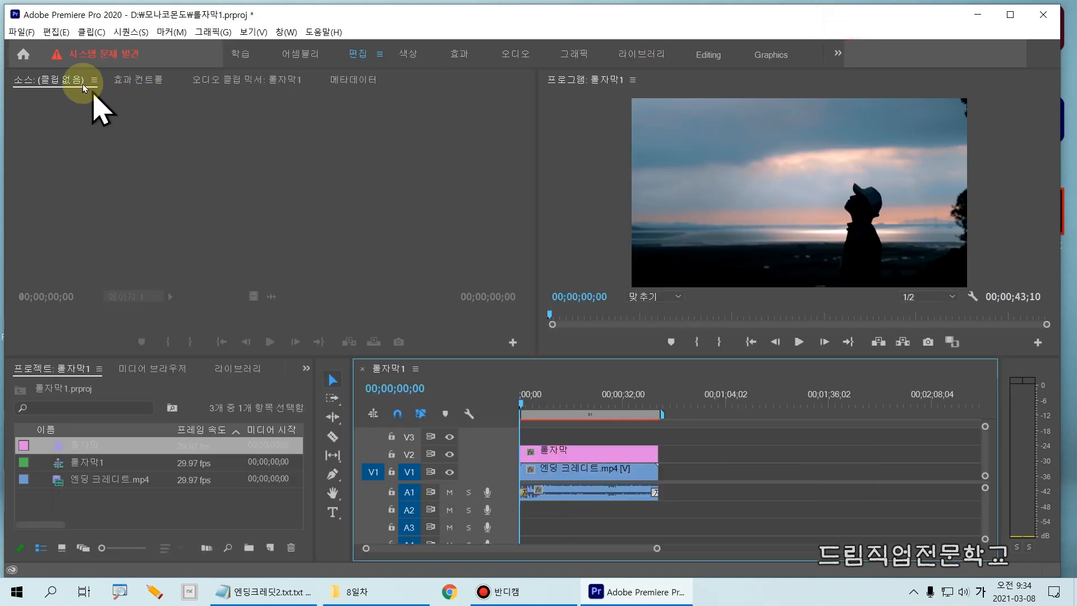
left_click(21, 32)
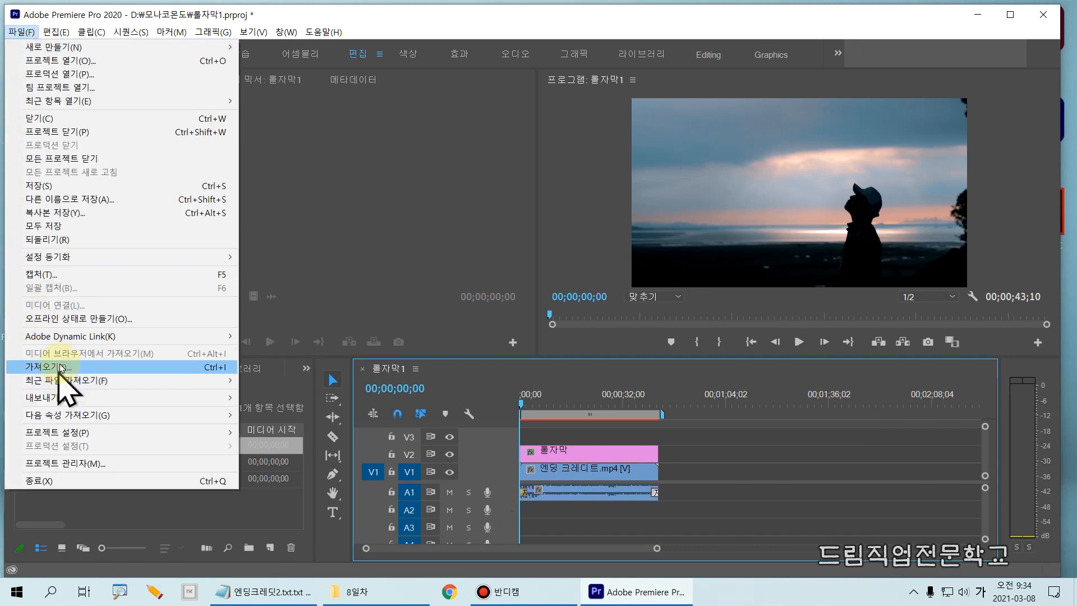
mouse_move(70, 398)
left_click(275, 402)
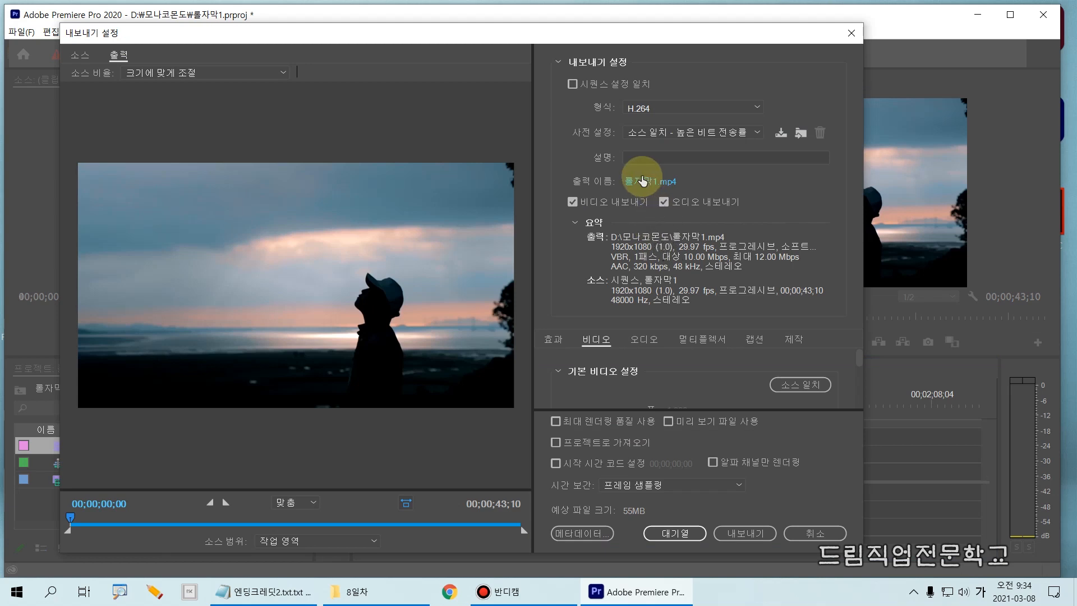
mouse_move(568, 169)
left_mouse_down()
mouse_move(606, 192)
mouse_move(702, 194)
left_mouse_up()
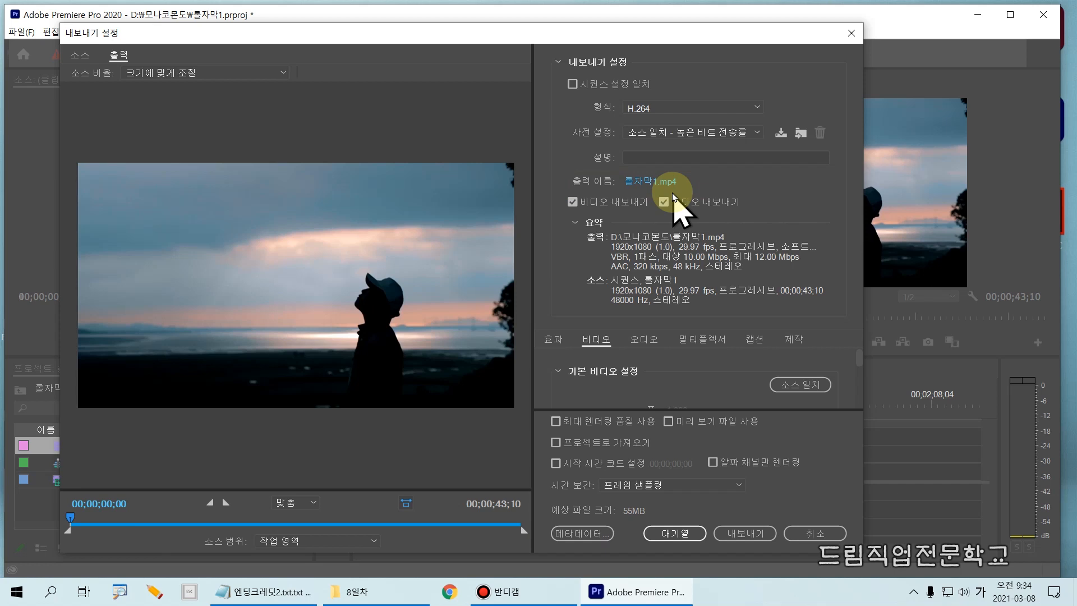
key("ctrl+2")
mouse_move(548, 166)
left_mouse_down()
mouse_move(560, 186)
mouse_move(731, 191)
left_mouse_up()
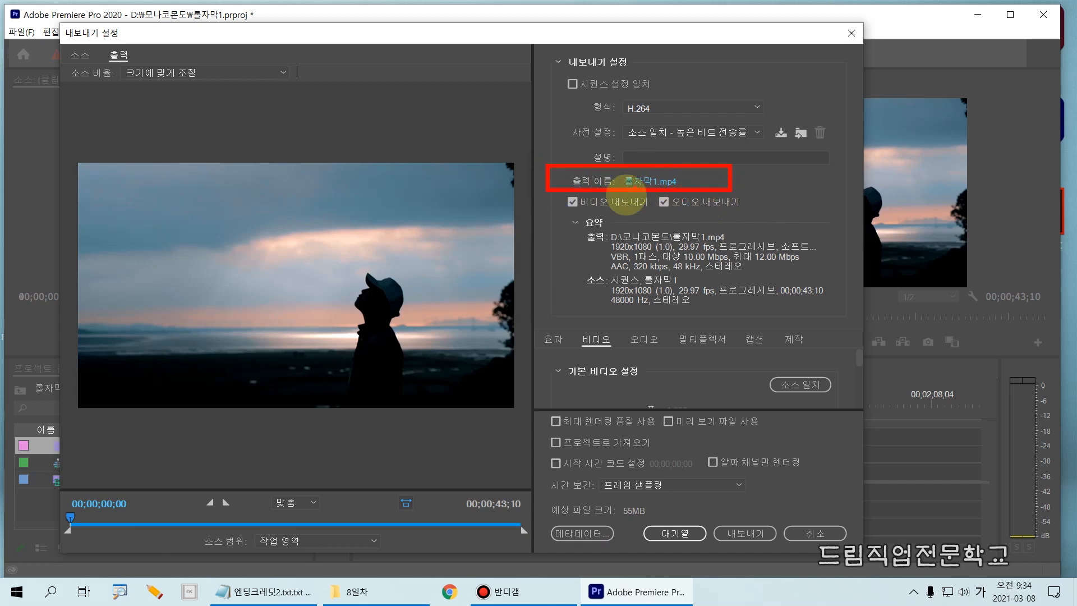
mouse_move(559, 193)
left_mouse_down()
mouse_move(621, 211)
mouse_move(754, 213)
left_mouse_up()
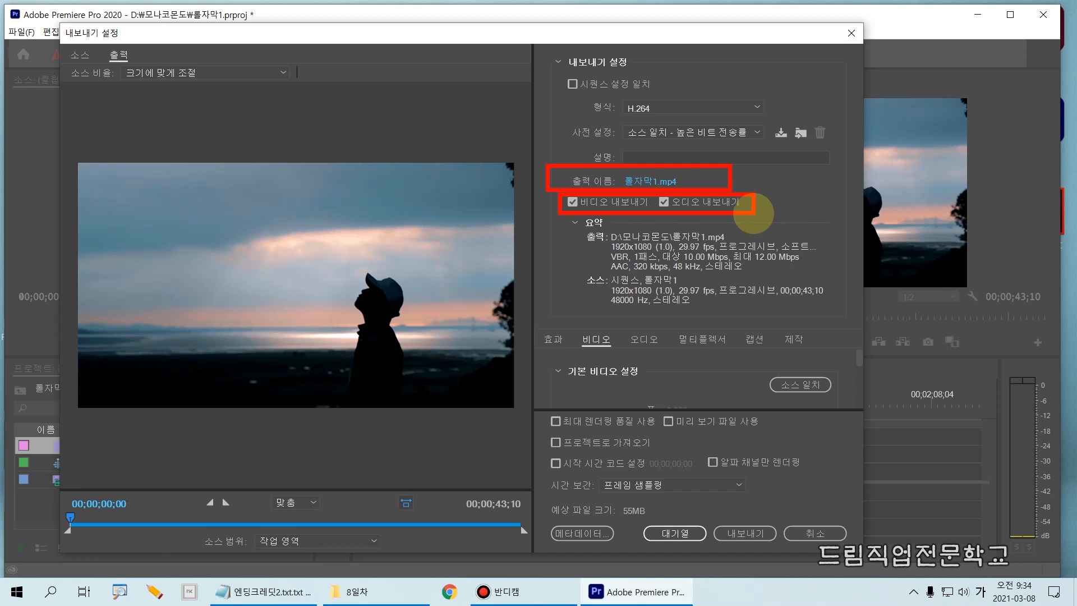
key("Escape")
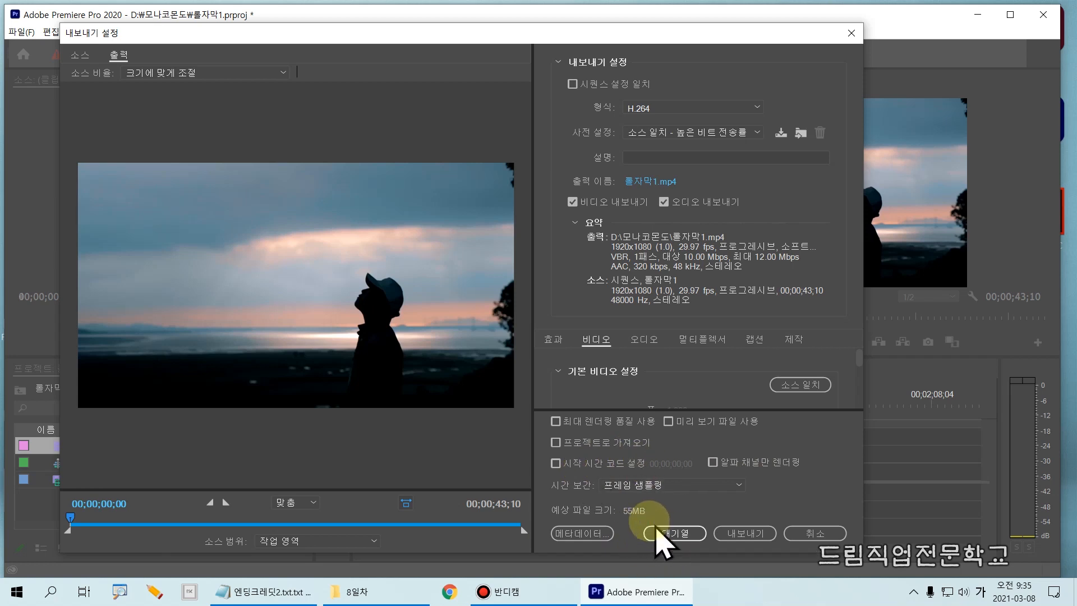
left_click_drag(643, 513, 710, 551)
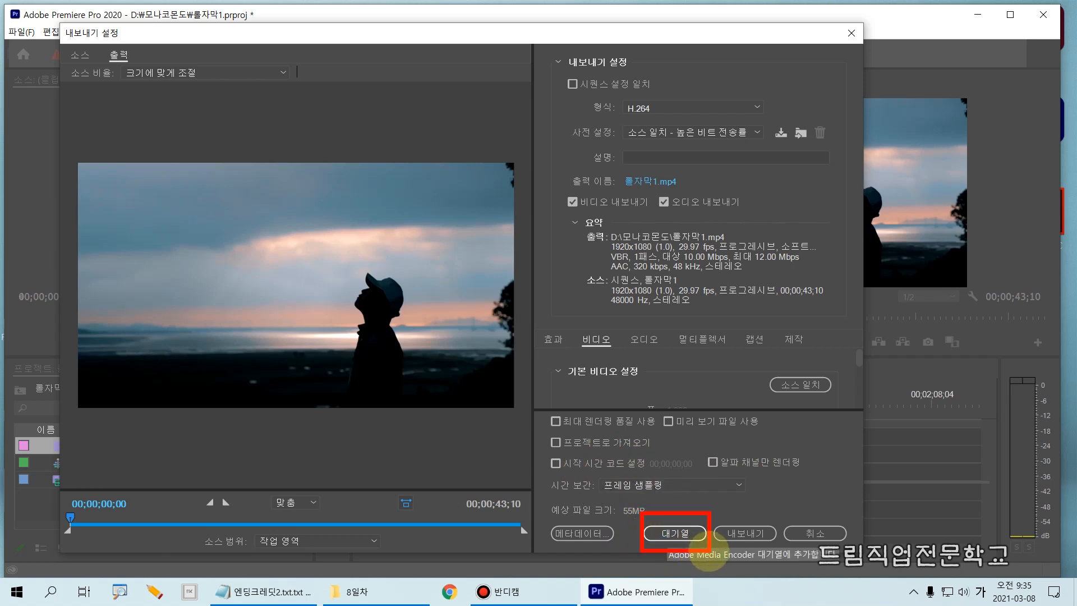
- Send the 롤자막1.mp4 export, set to H.264 with the 소스 일치 - 높은 비트 전송률 preset, to the Adobe Media Encoder queue
left_click(679, 533)
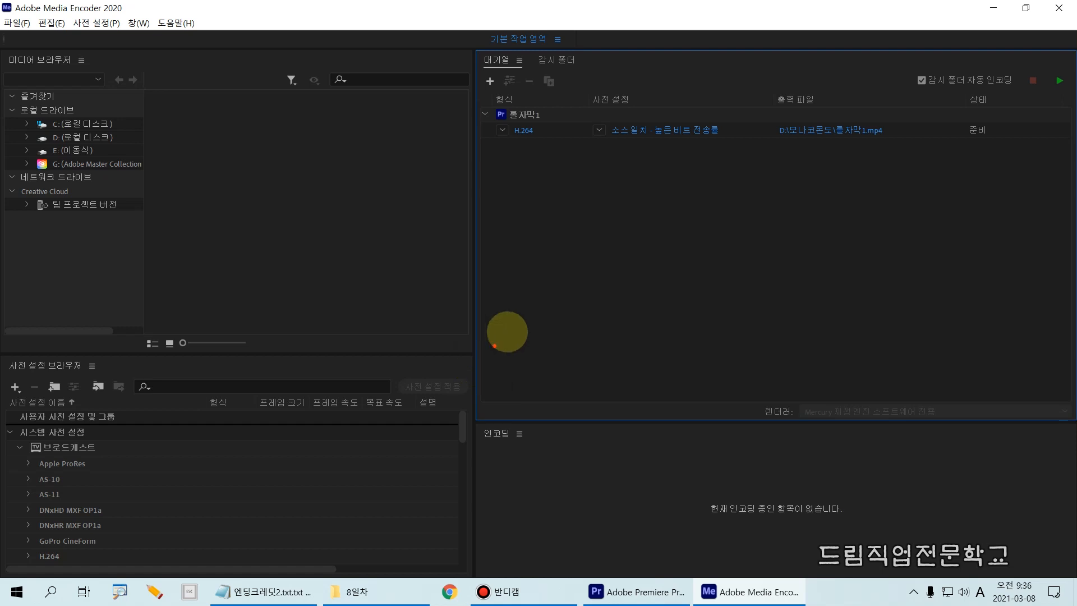
mouse_move(449, 44)
left_mouse_down()
mouse_move(890, 137)
mouse_move(1075, 149)
left_mouse_up()
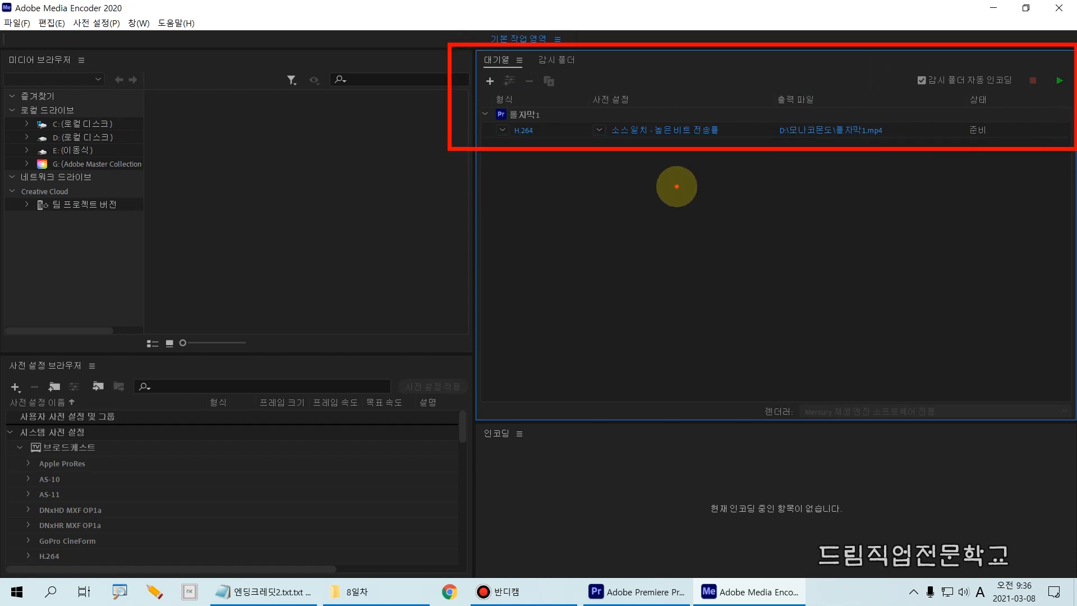
left_click_drag(504, 135, 904, 141)
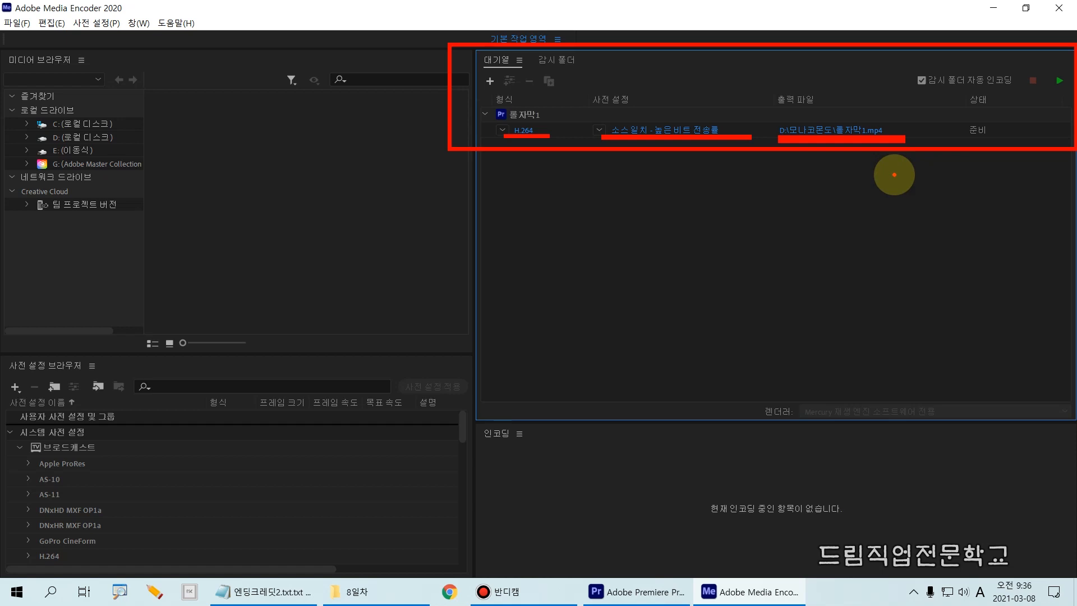
left_click_drag(938, 124, 1006, 143)
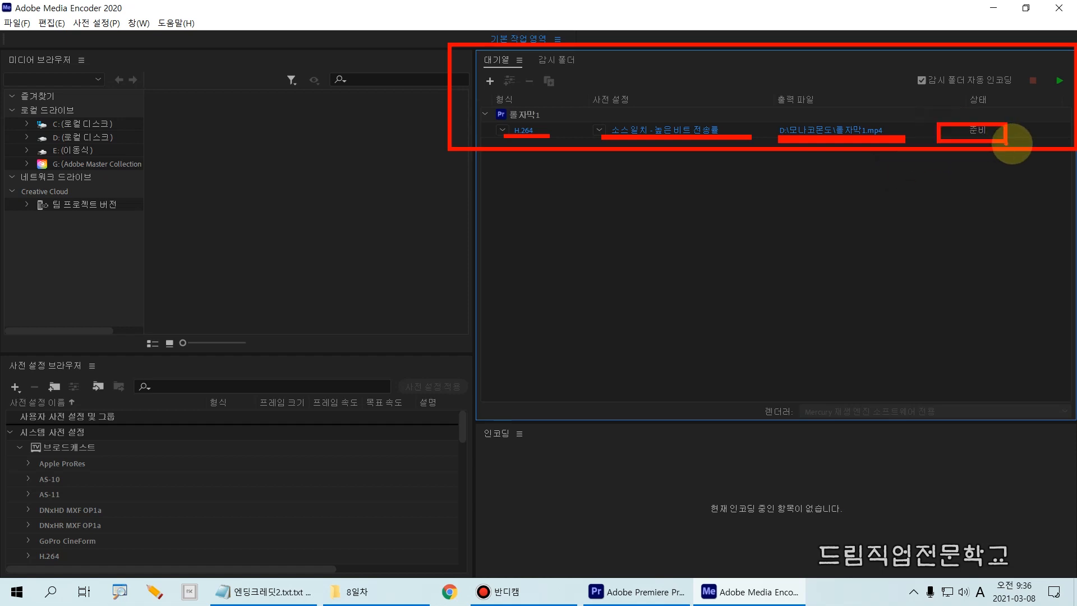
left_click_drag(1043, 62, 1073, 99)
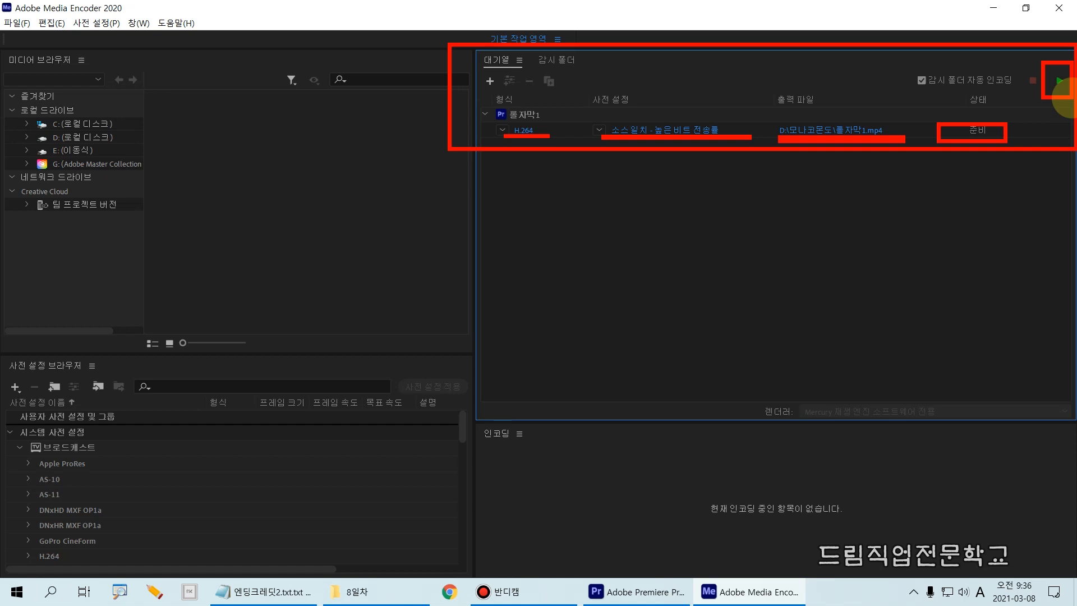
- Start encoding the queued 롤자막1 H.264 job in Adobe Media Encoder
left_click(1058, 80)
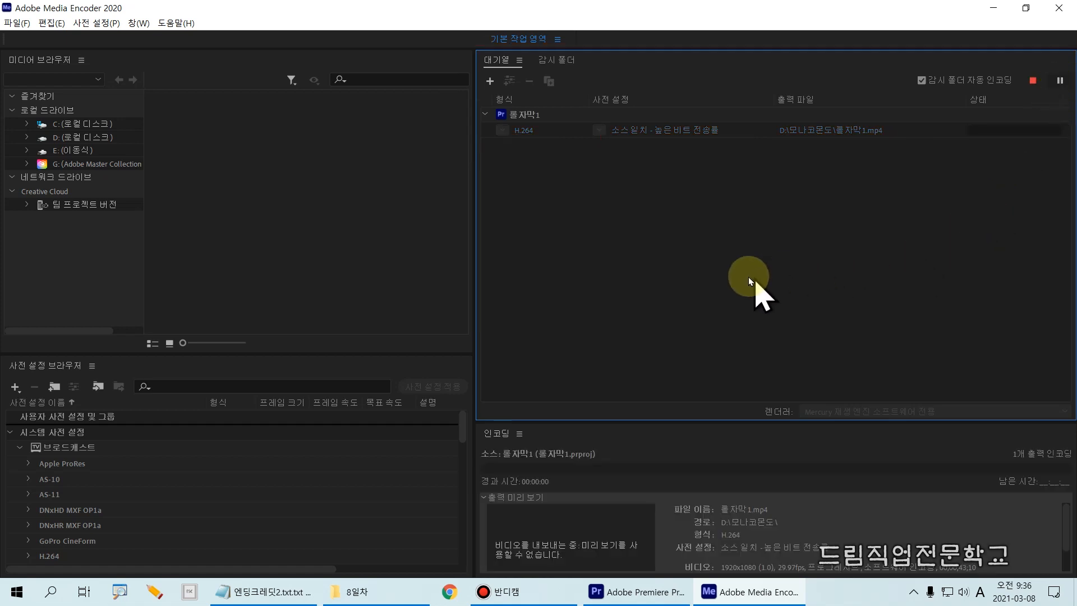